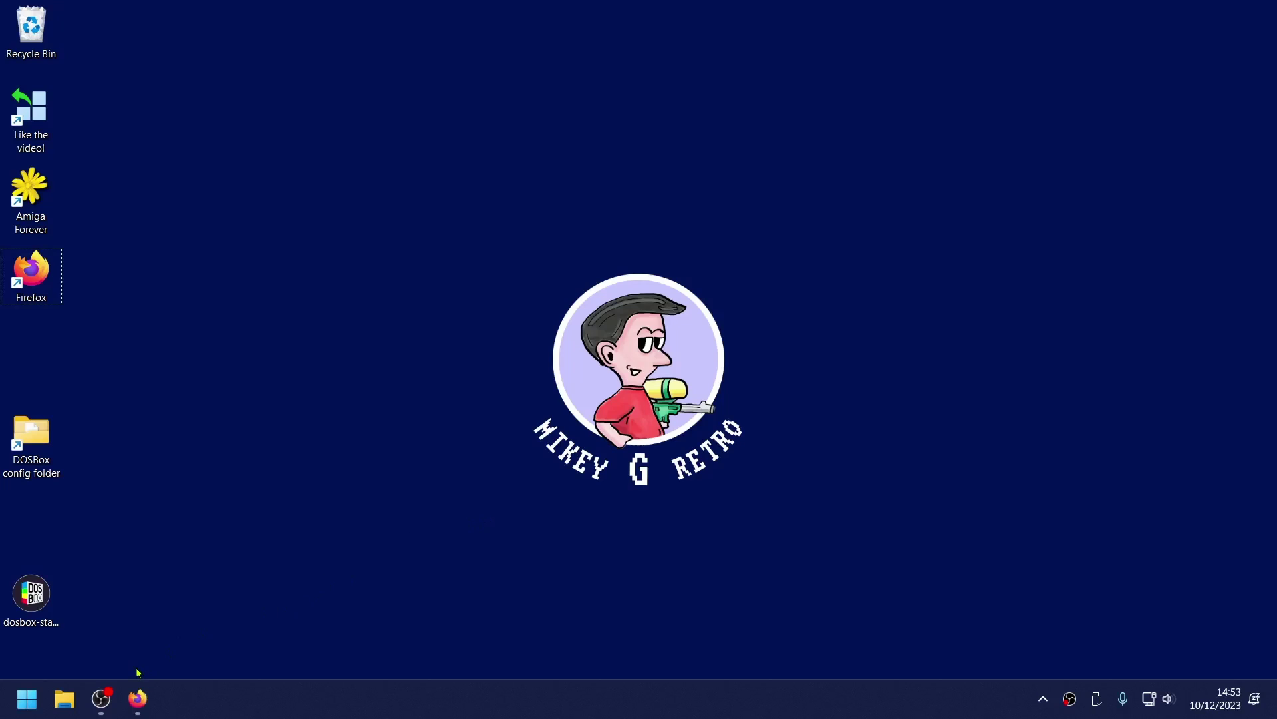
- Switch to Firefox and open the Windows download page on the DOSBox Staging website
left_click(140, 700)
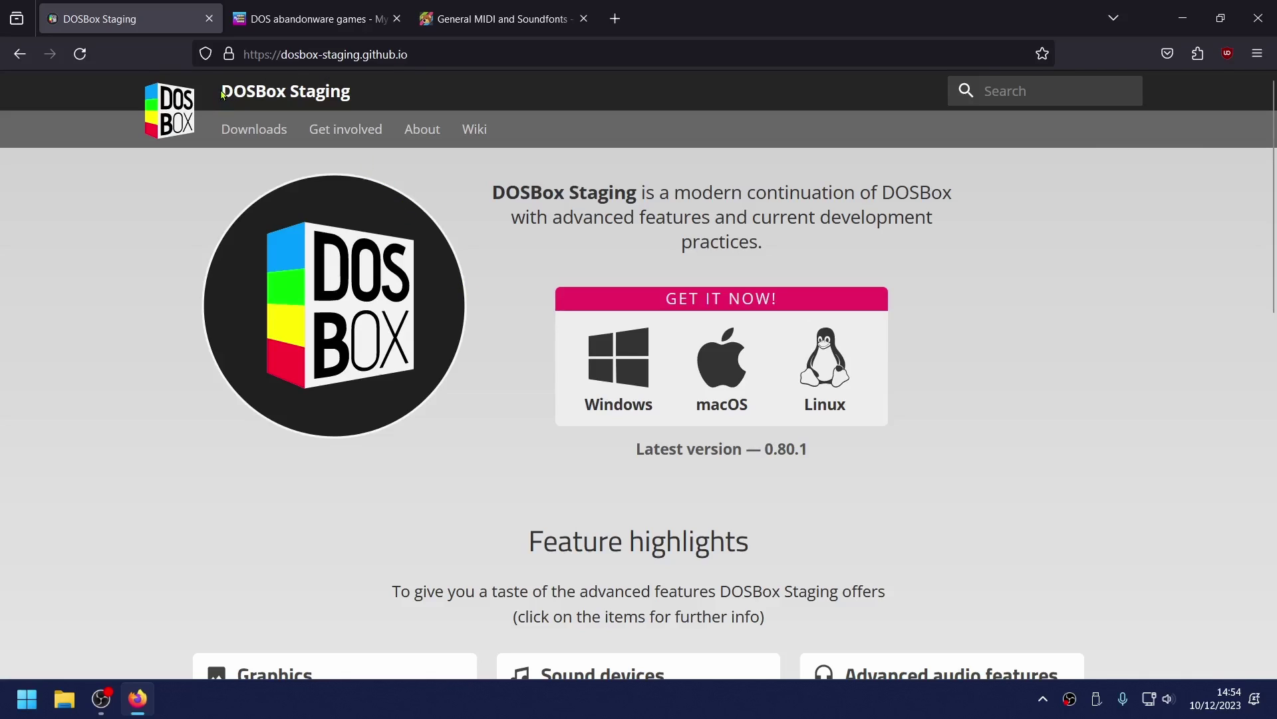
left_click_drag(223, 94, 351, 93)
left_click(361, 99)
triple_click(351, 91)
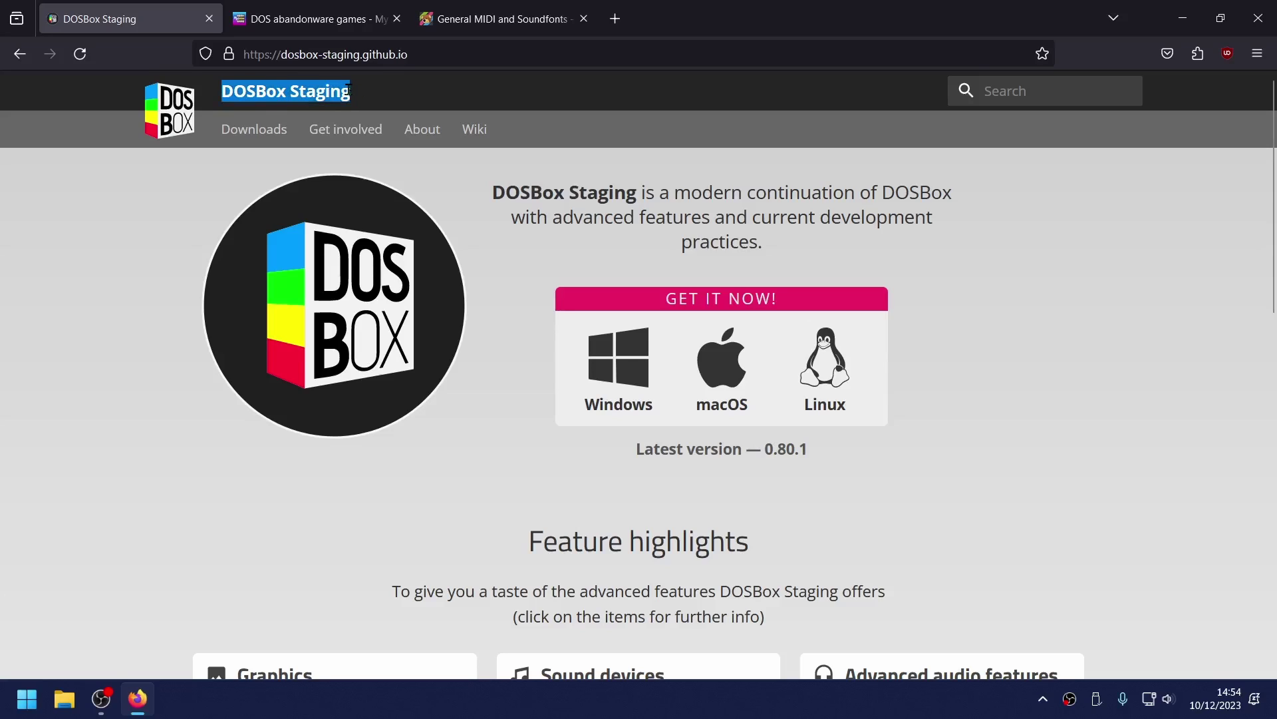
left_click(605, 240)
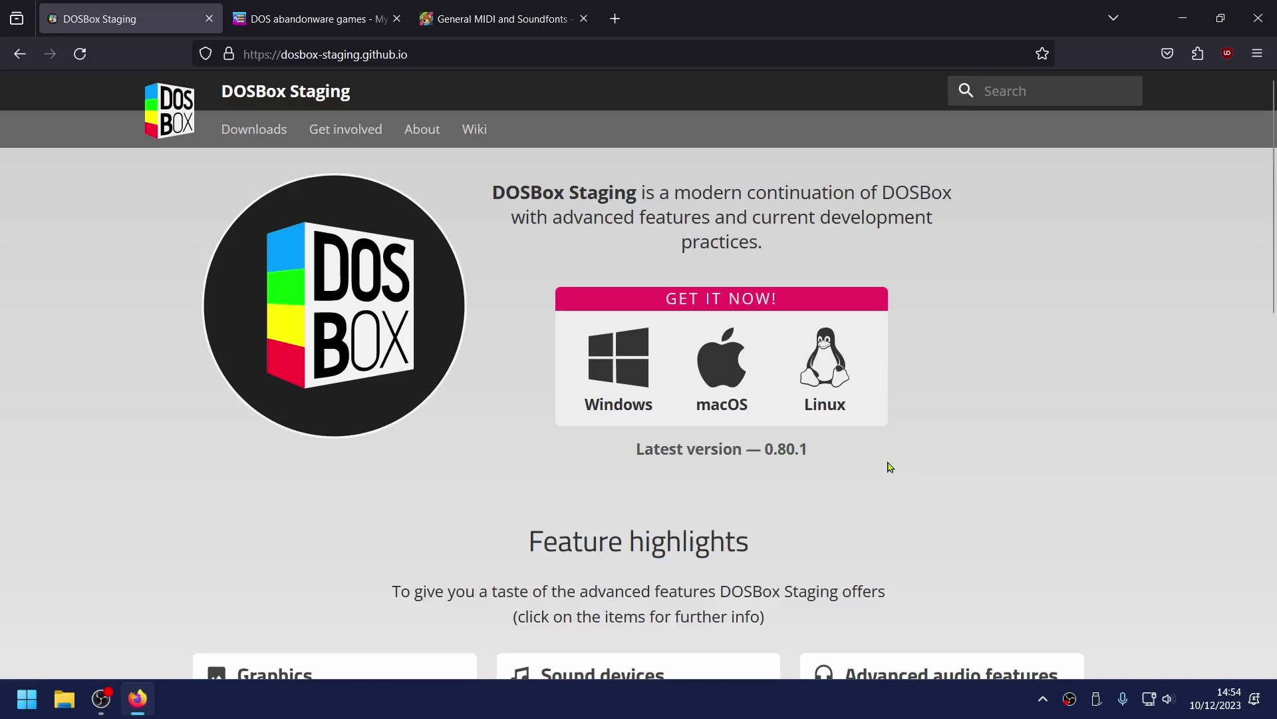
scroll(901, 471, "down", 5)
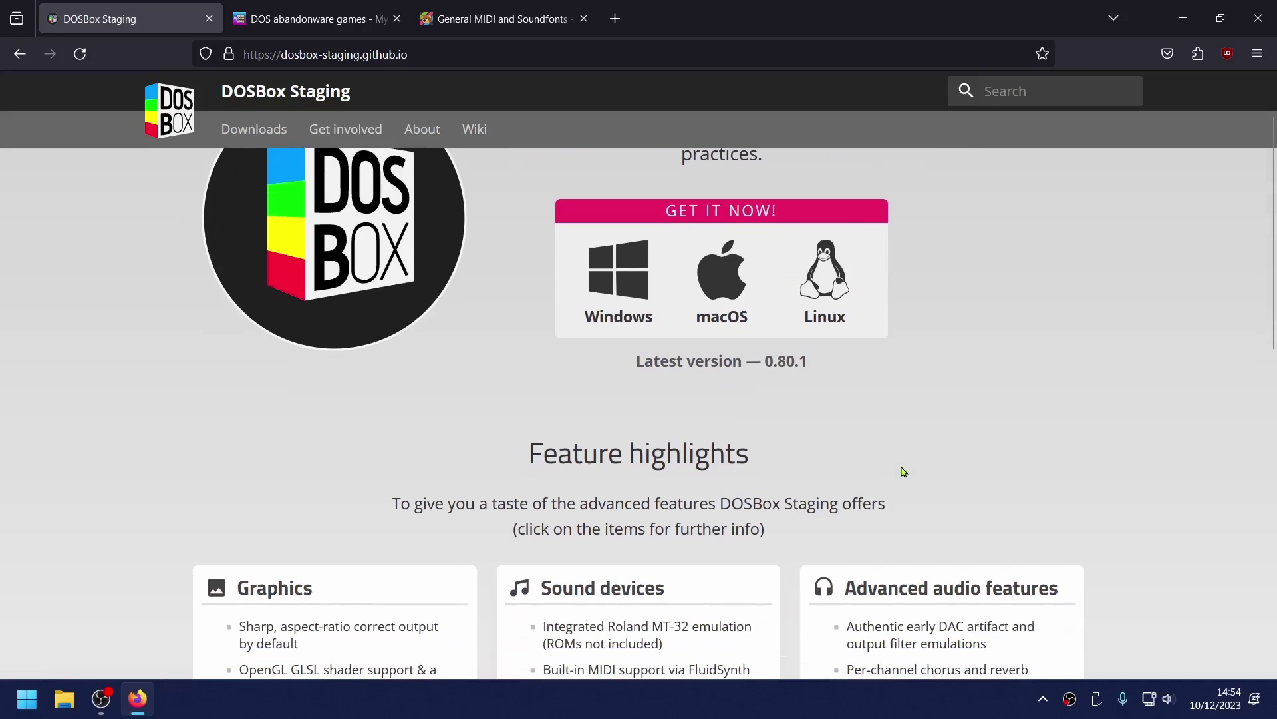
scroll(956, 445, "up", 5)
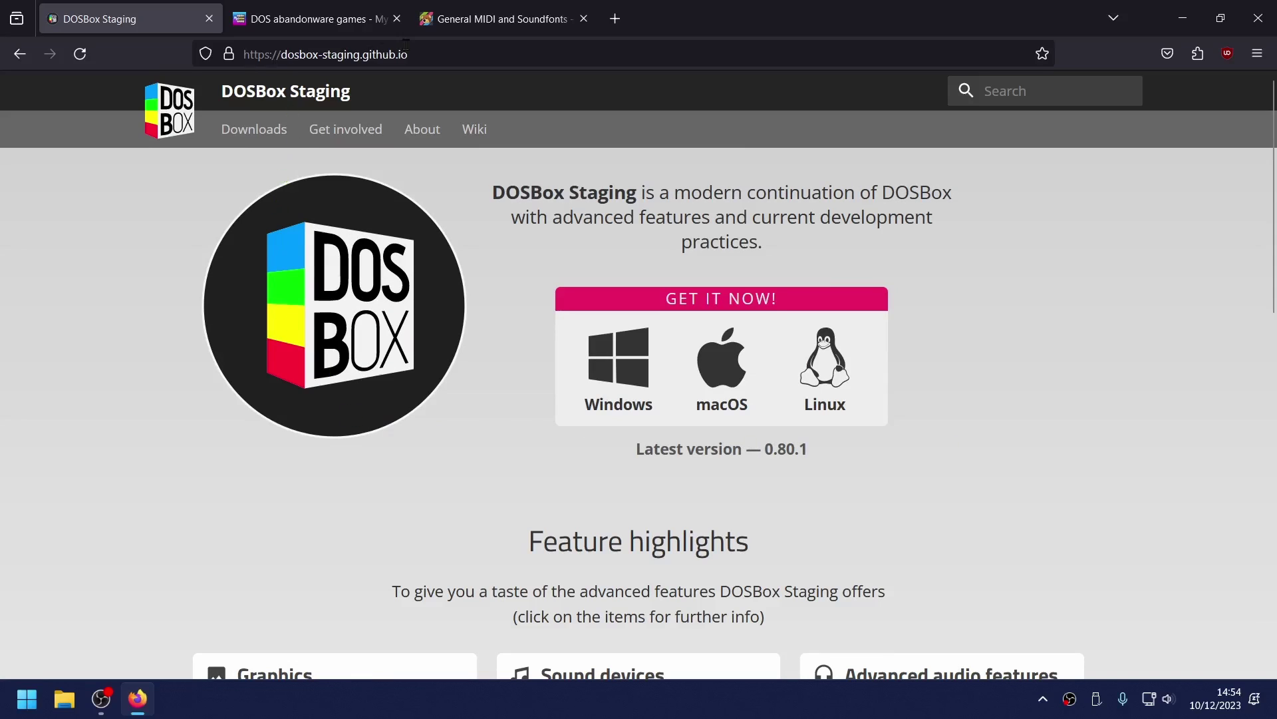
left_click(625, 348)
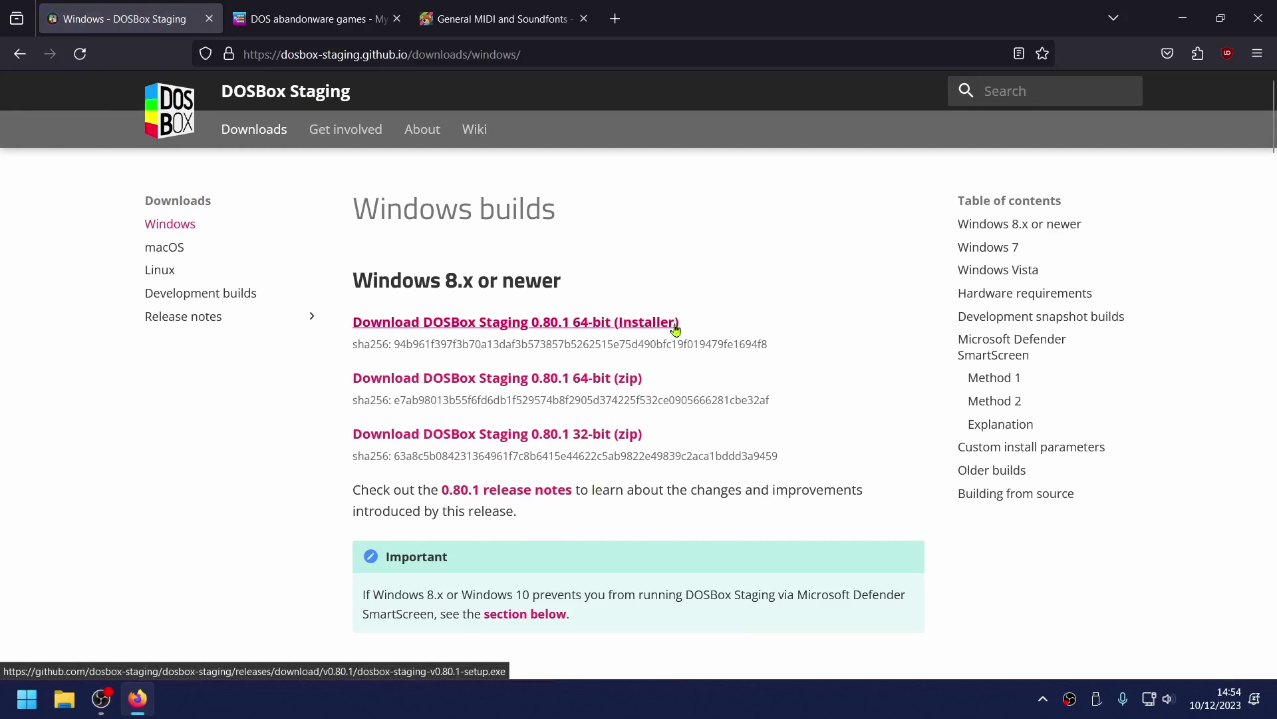
- Launch the DOSBox Staging installer from the desktop, choosing installation for the current user only and English as the setup language
left_click(1179, 20)
double_click(44, 583)
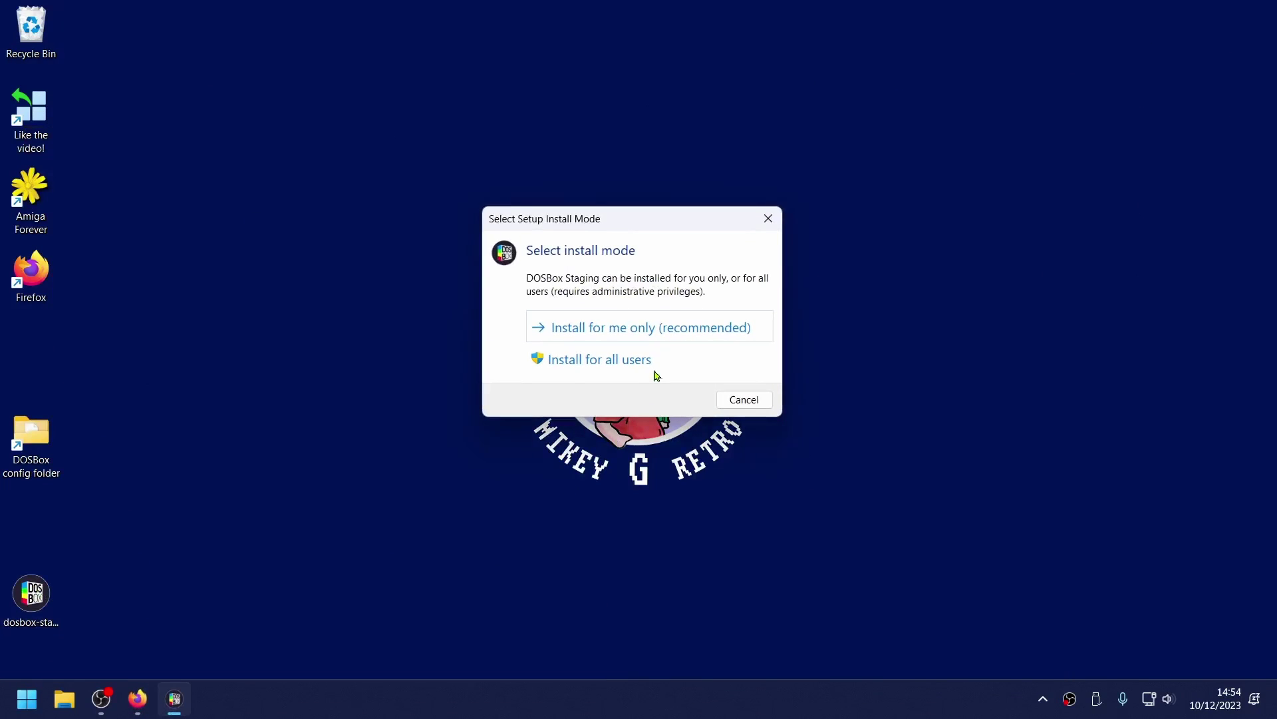
left_click(640, 329)
left_click(670, 394)
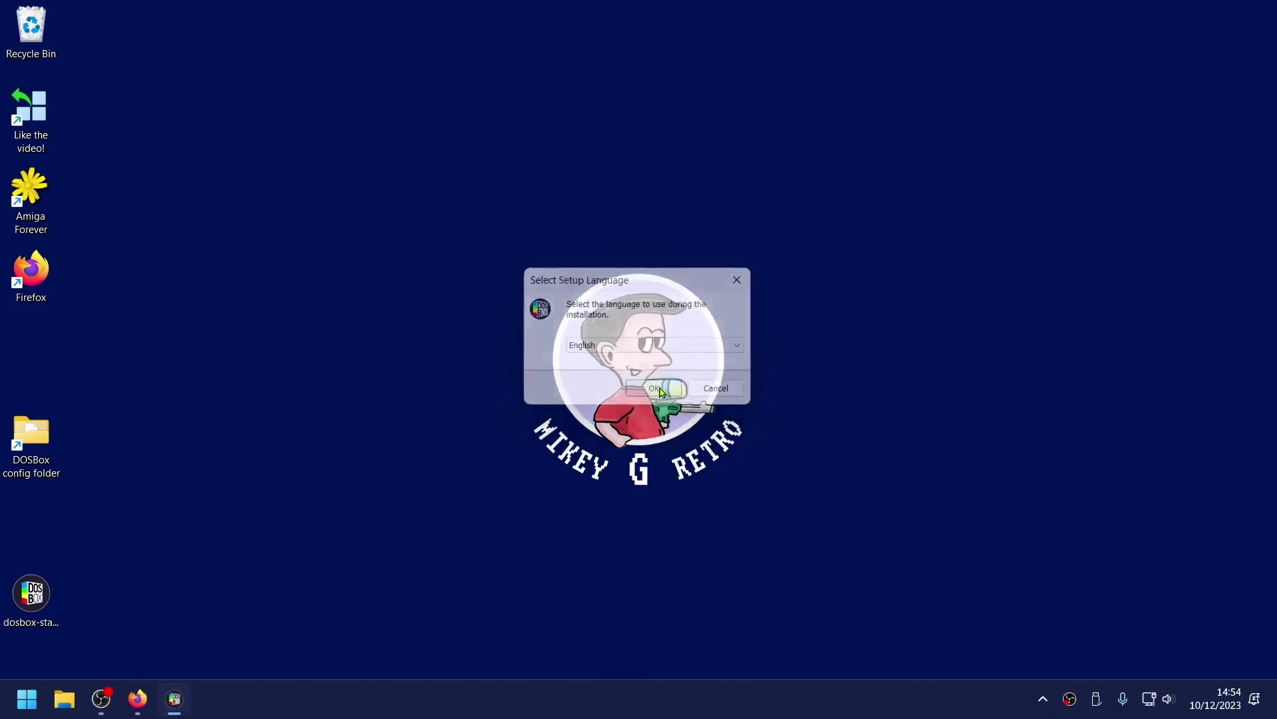
- Complete the DOSBox Staging setup with the default destination folder, Explorer context menu entry and desktop shortcut
left_click(727, 479)
left_click(727, 479)
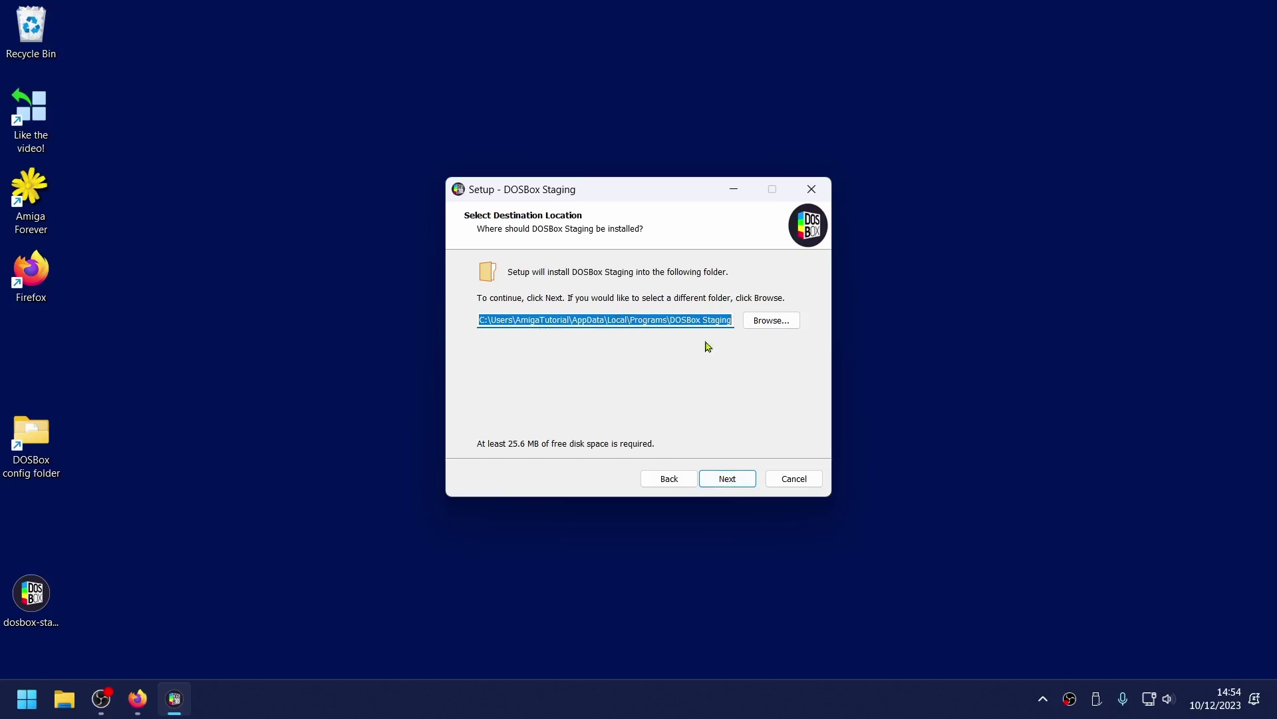
left_click(727, 479)
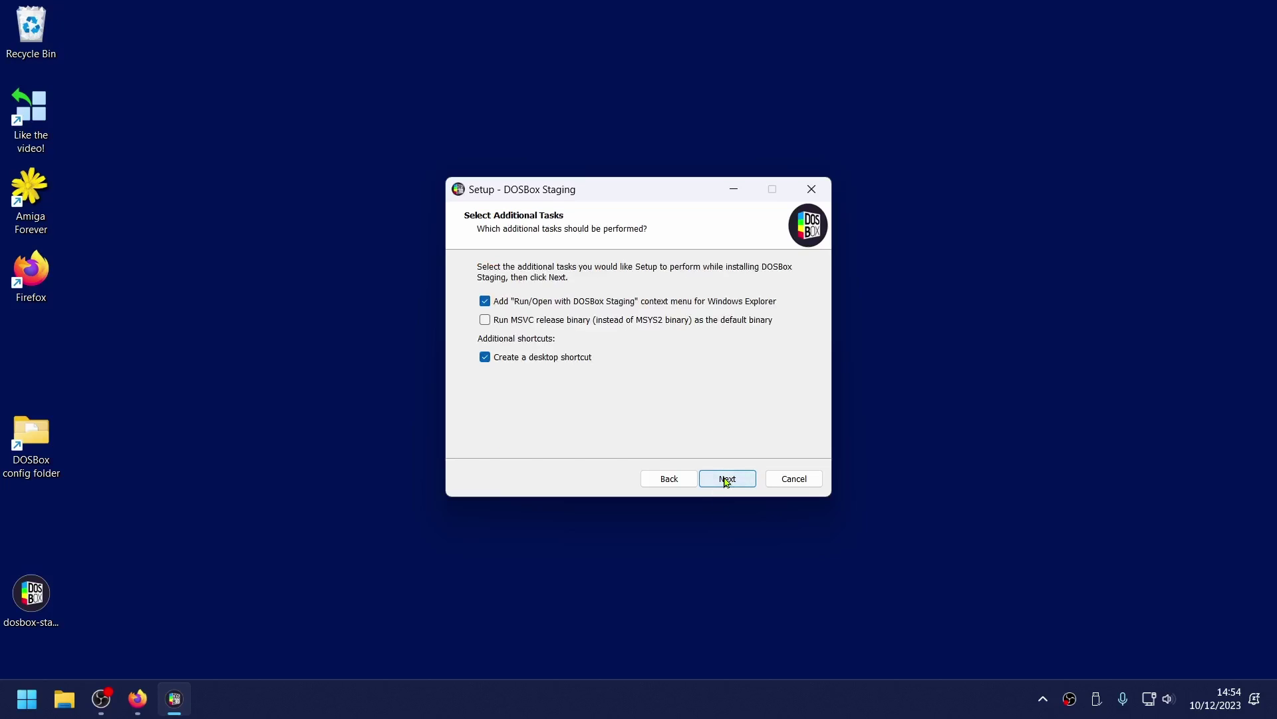
left_click(727, 479)
left_click(727, 479)
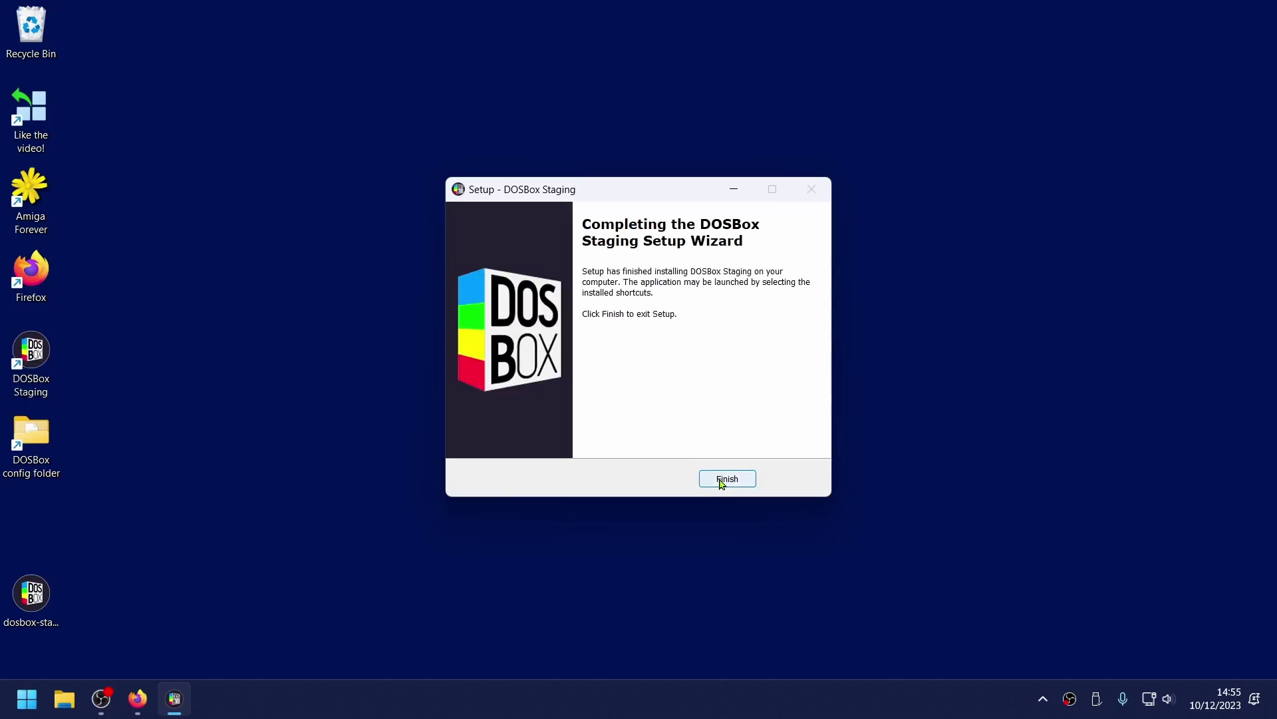
left_click(727, 479)
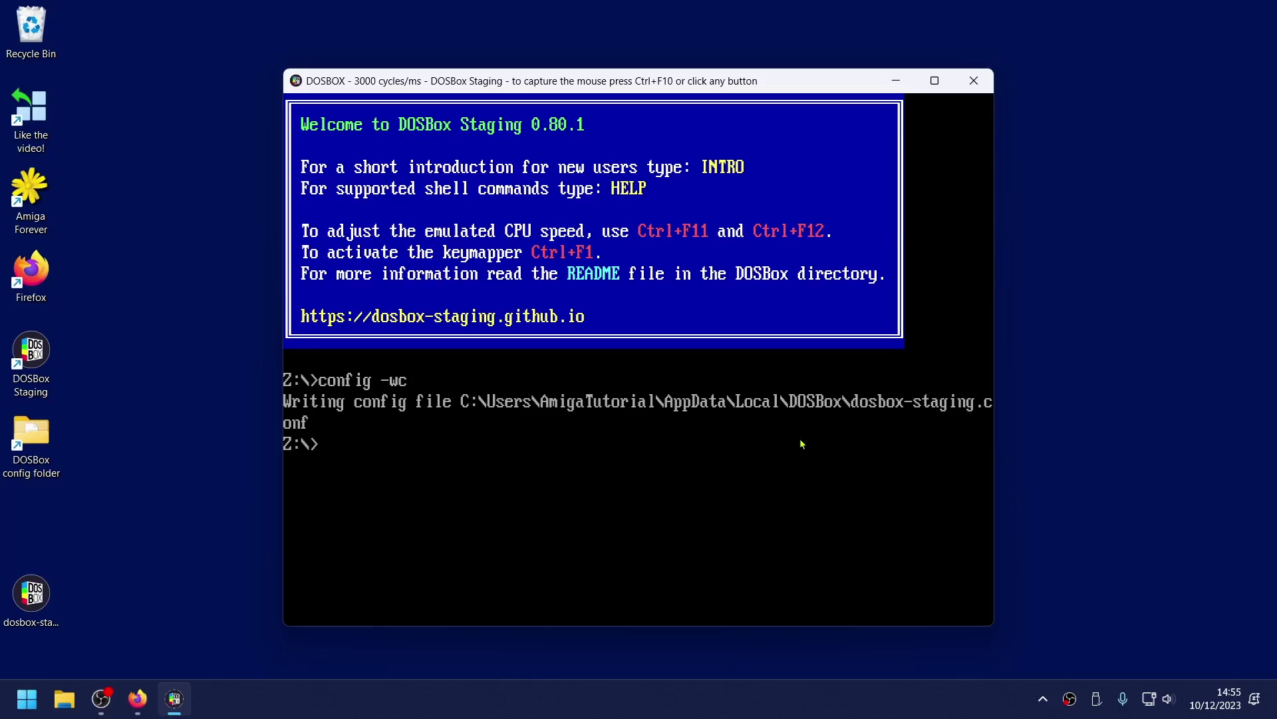
- Open the DOSBox config folder from the desktop and examine dosbox-staging.conf and the soundfonts and mt32-roms folders
left_click(35, 433)
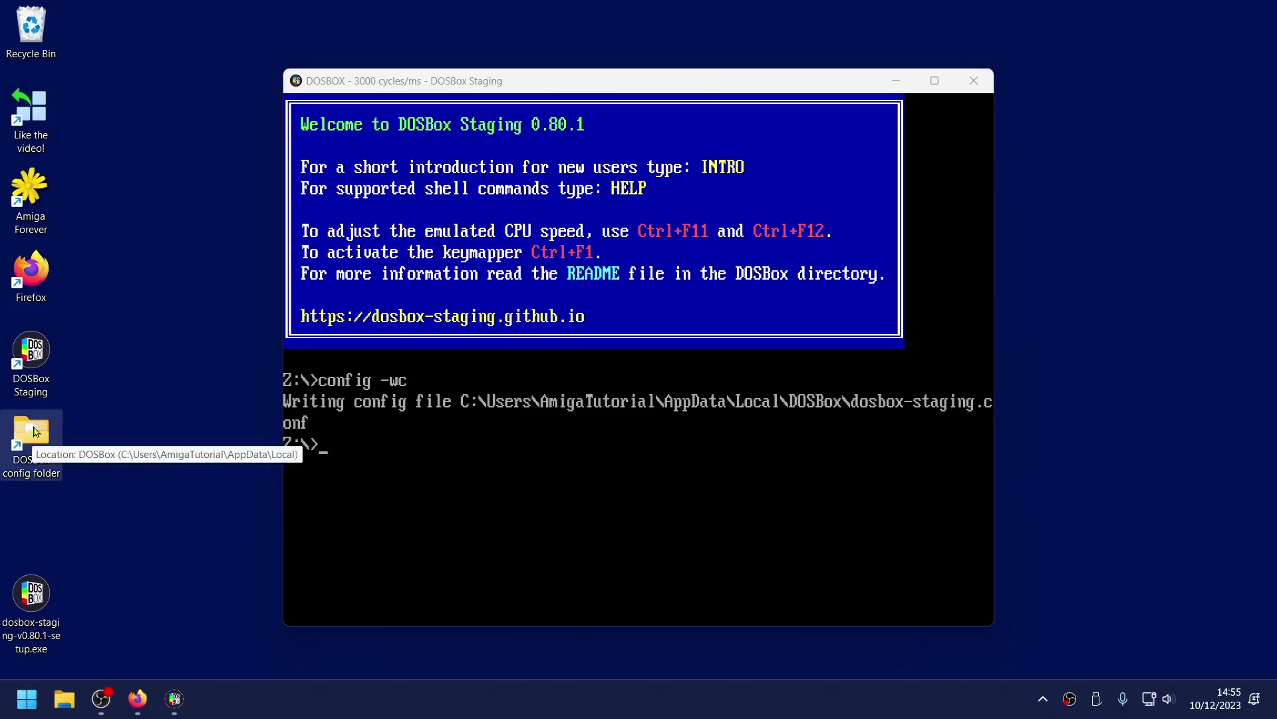
double_click(35, 433)
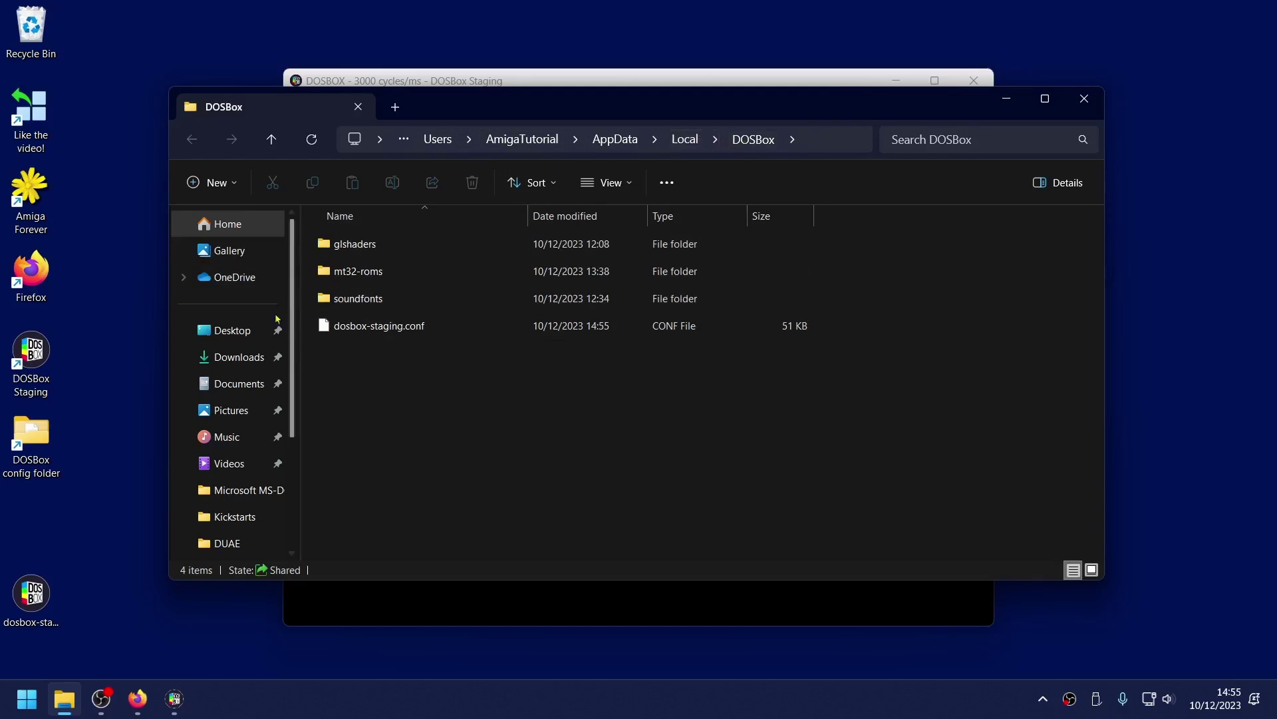
left_click(376, 329)
left_click(382, 304)
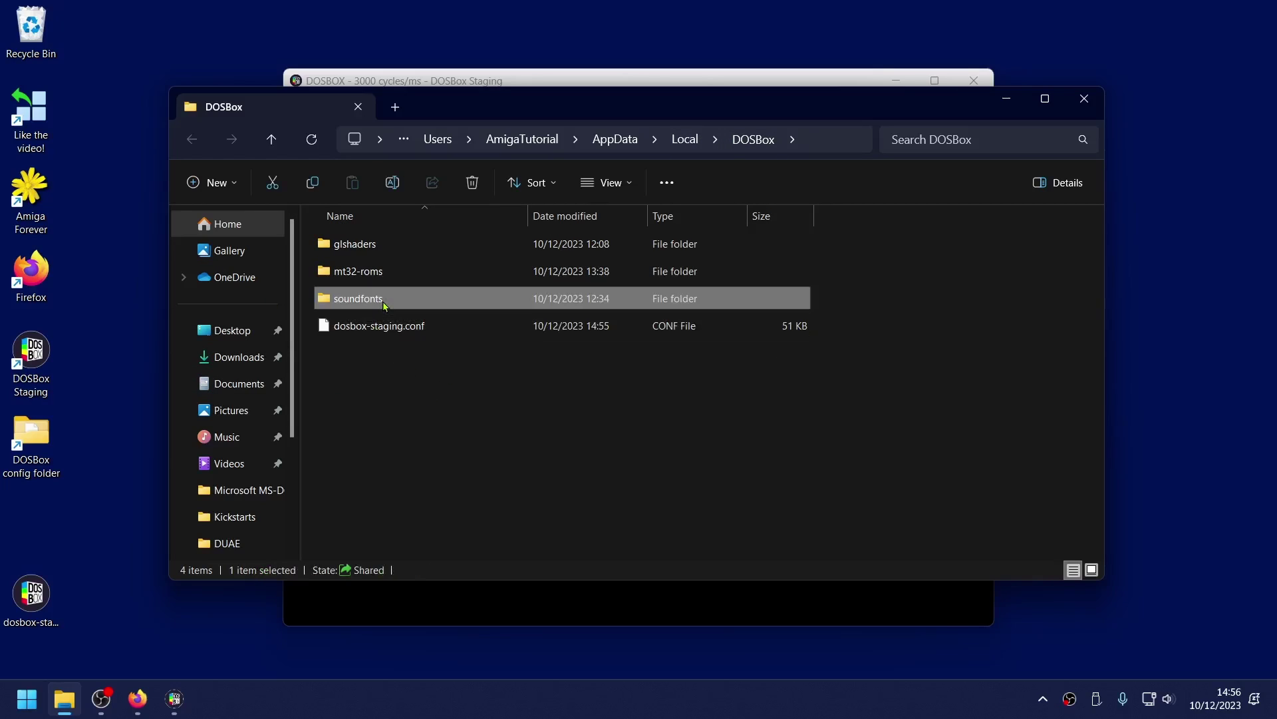
left_click(407, 275)
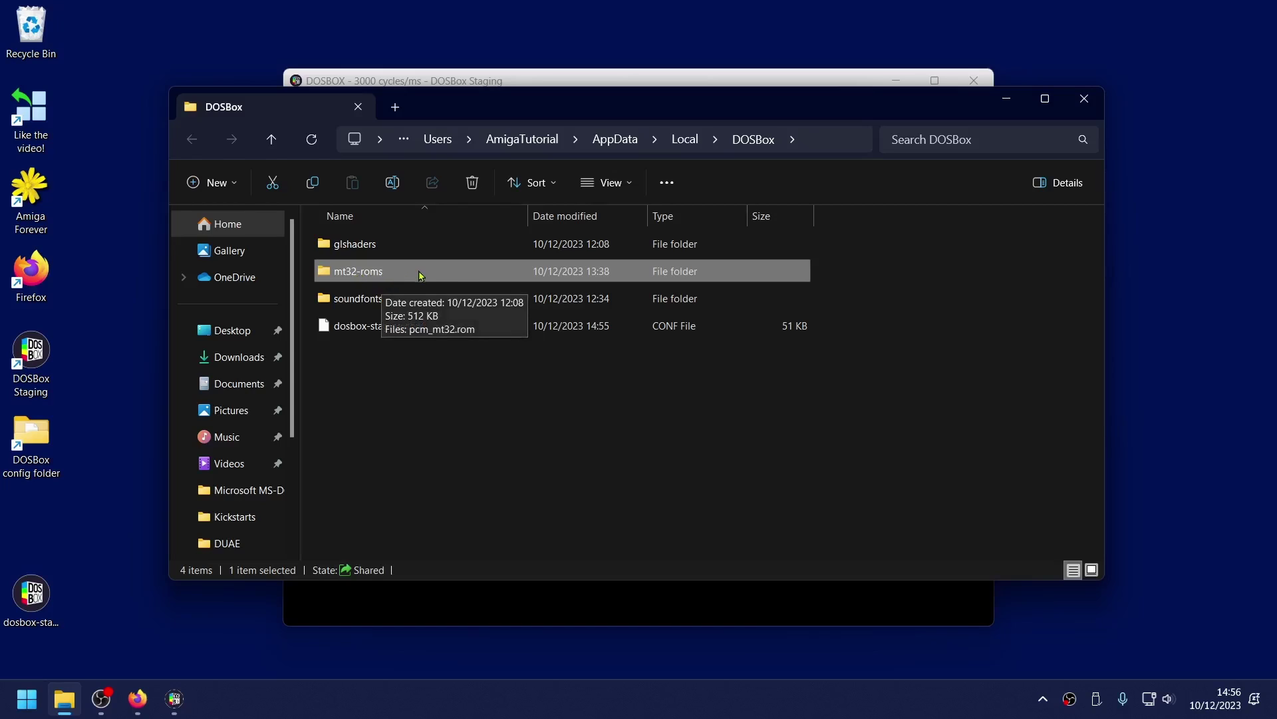
left_click(464, 374)
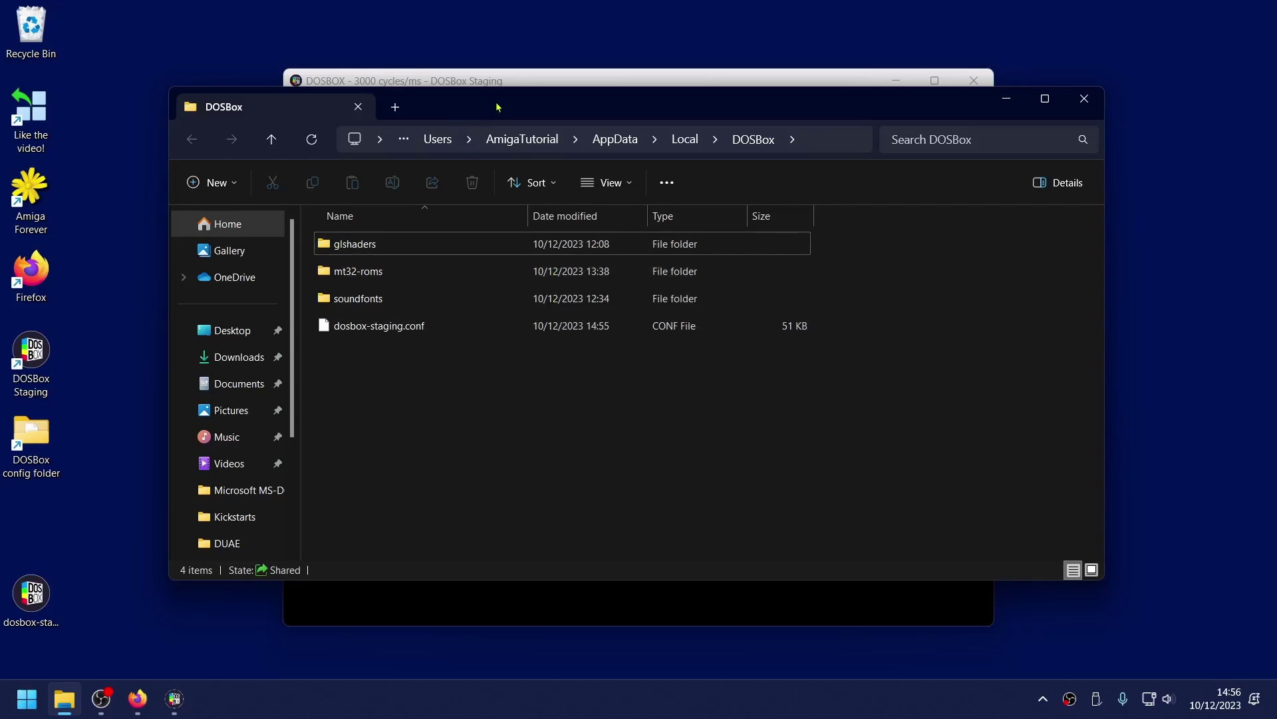
- Return to the DOSBox Staging prompt, try to switch to drive C:, and release the captured mouse
key("super+Down")
left_click(567, 142)
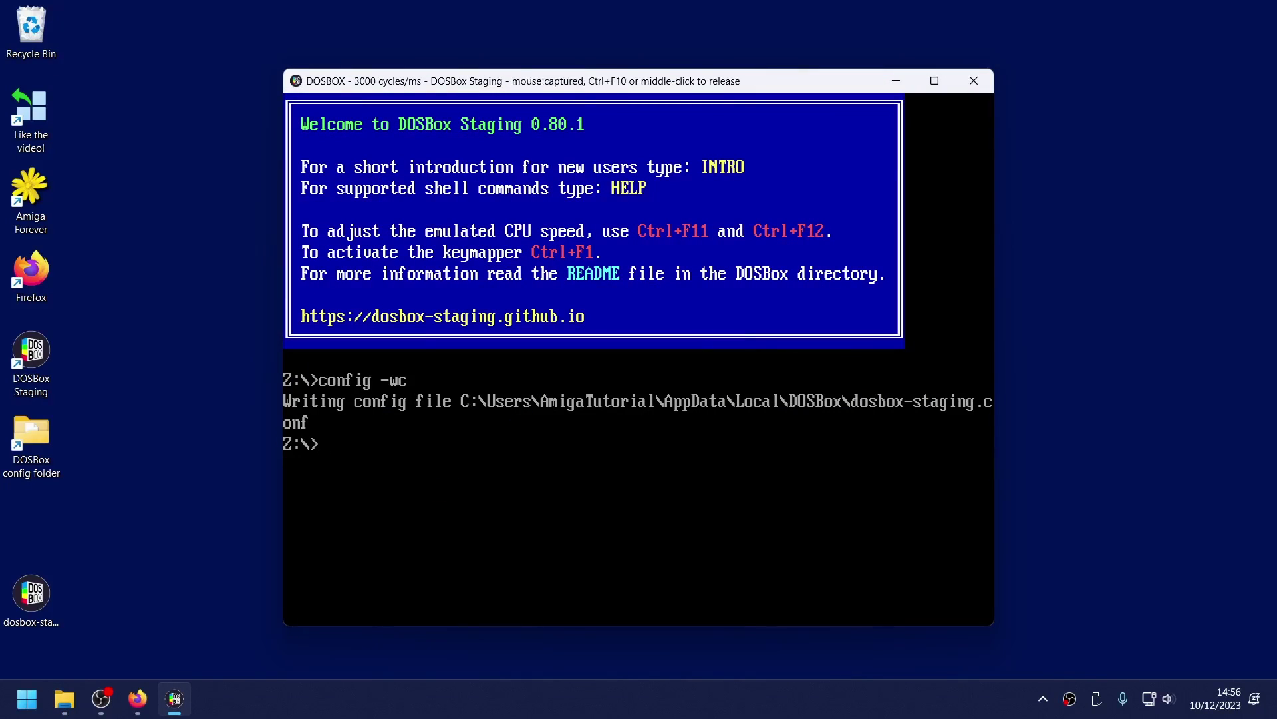
type("C:")
key("Return")
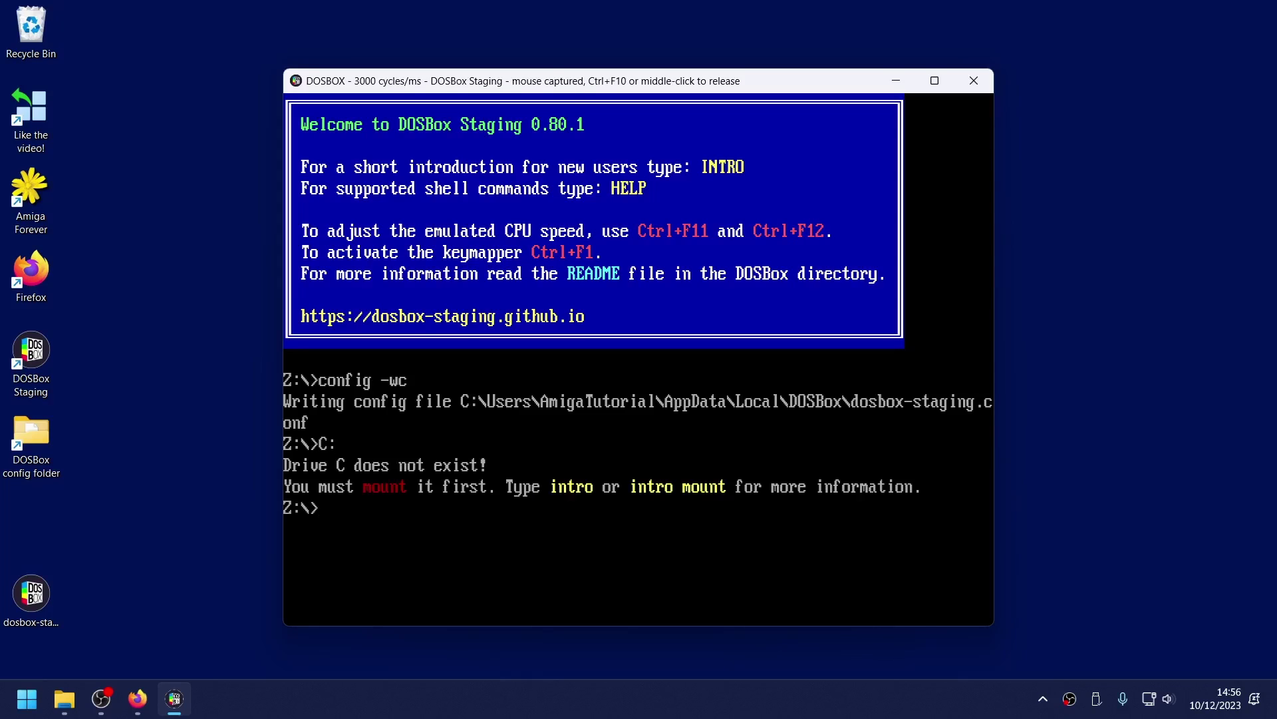
key("ctrl+F10")
left_click(135, 555)
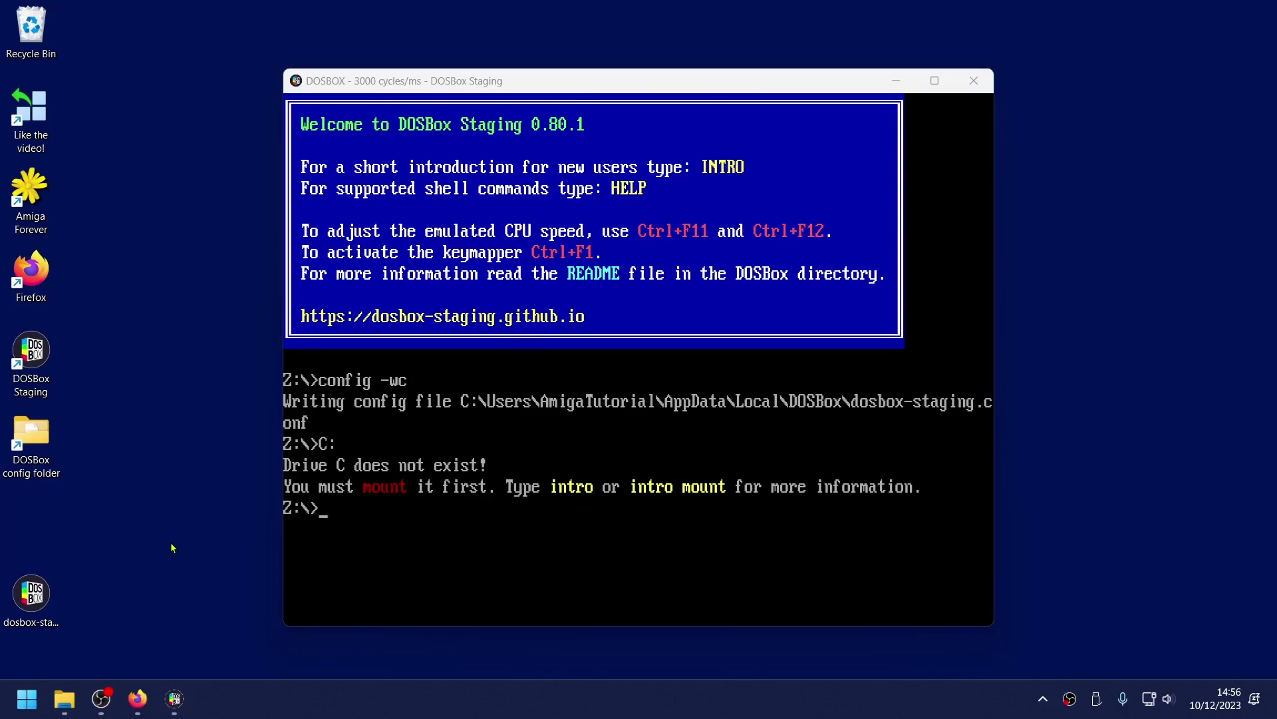
- Switch to Firefox and look through the DOS games page on My Abandonware
left_click(138, 699)
left_click(312, 18)
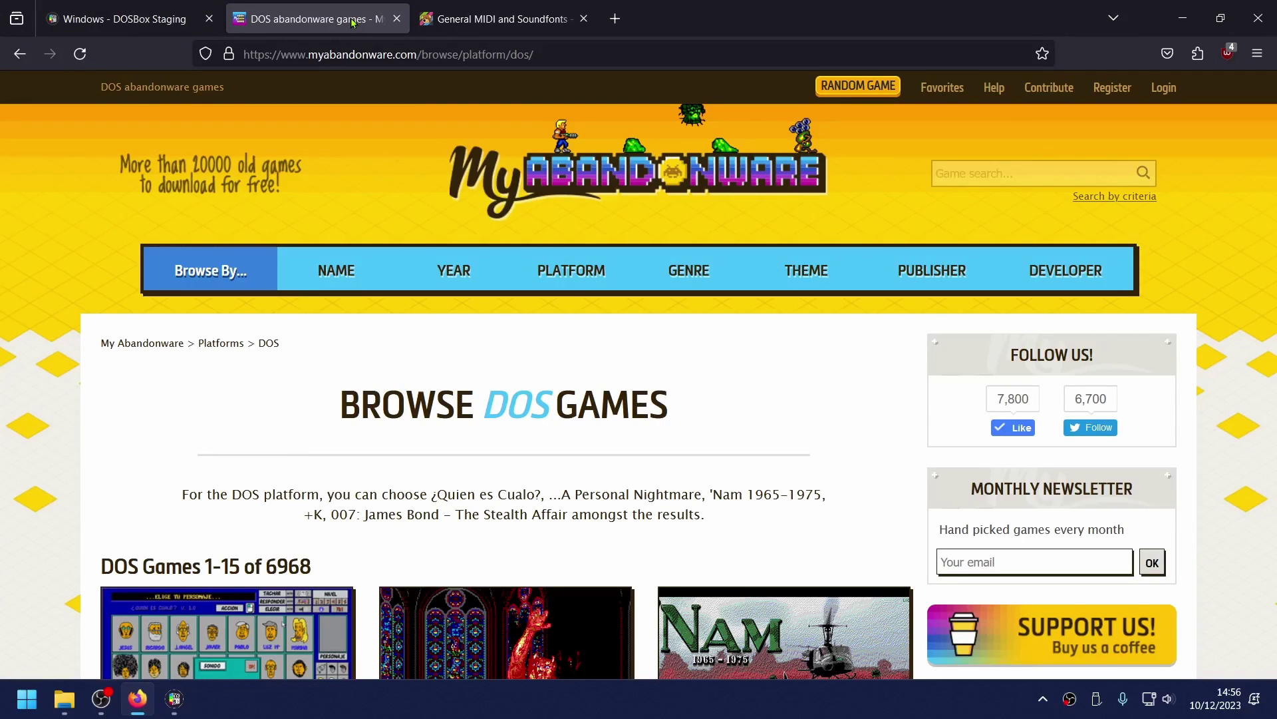
scroll(750, 251, "down", 2)
scroll(750, 250, "down", 3)
- Search the web for "dos games" in a new tab, look over the results and minimise the browser
key("ctrl+t")
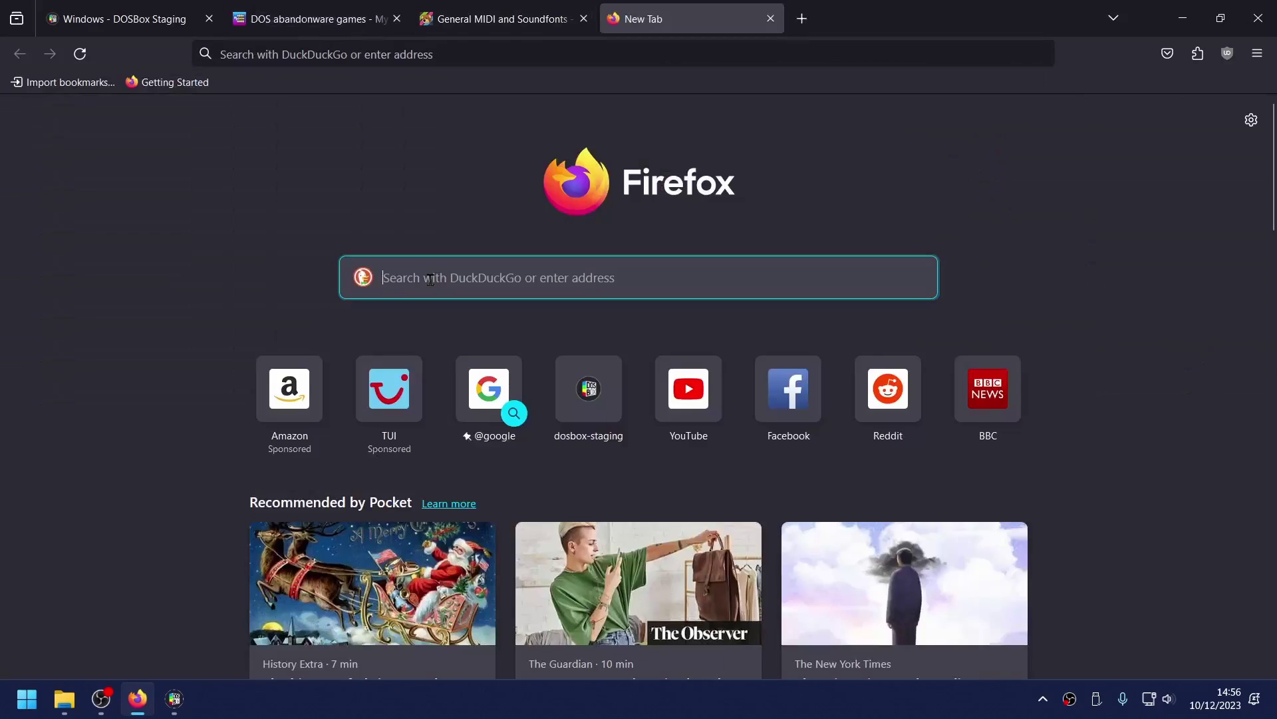
type("dos ")
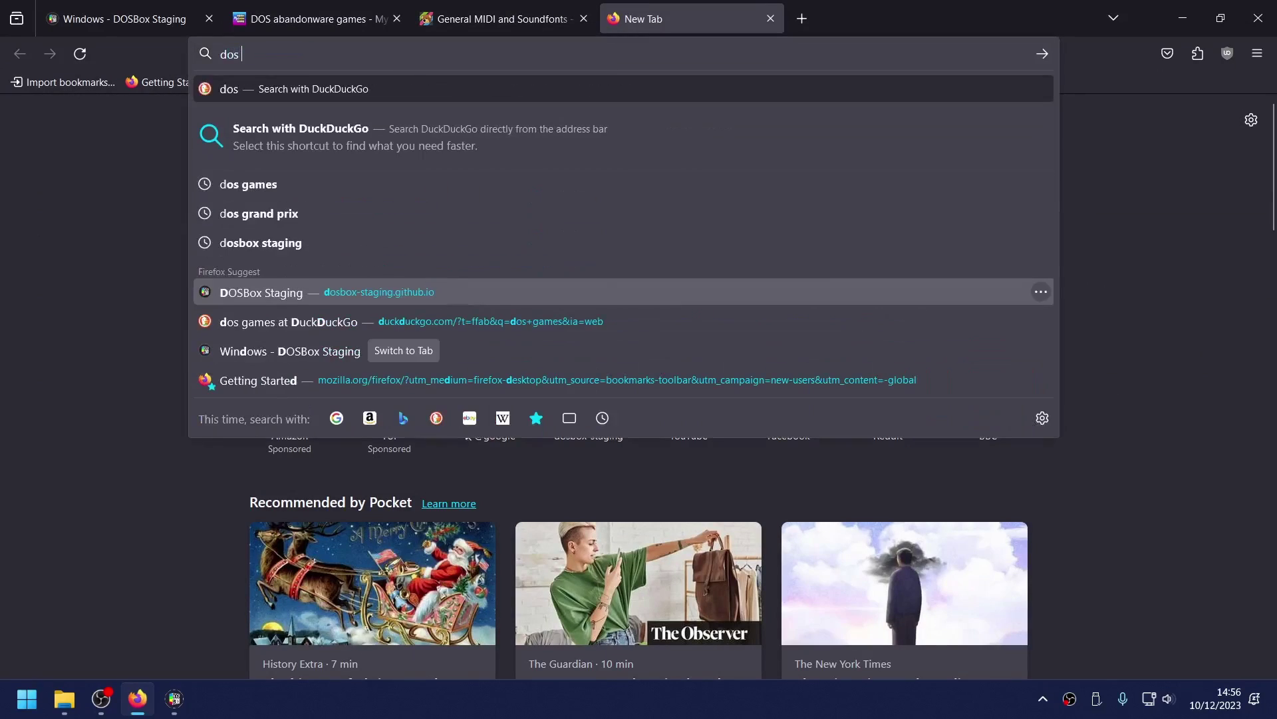
type("games")
key("Return")
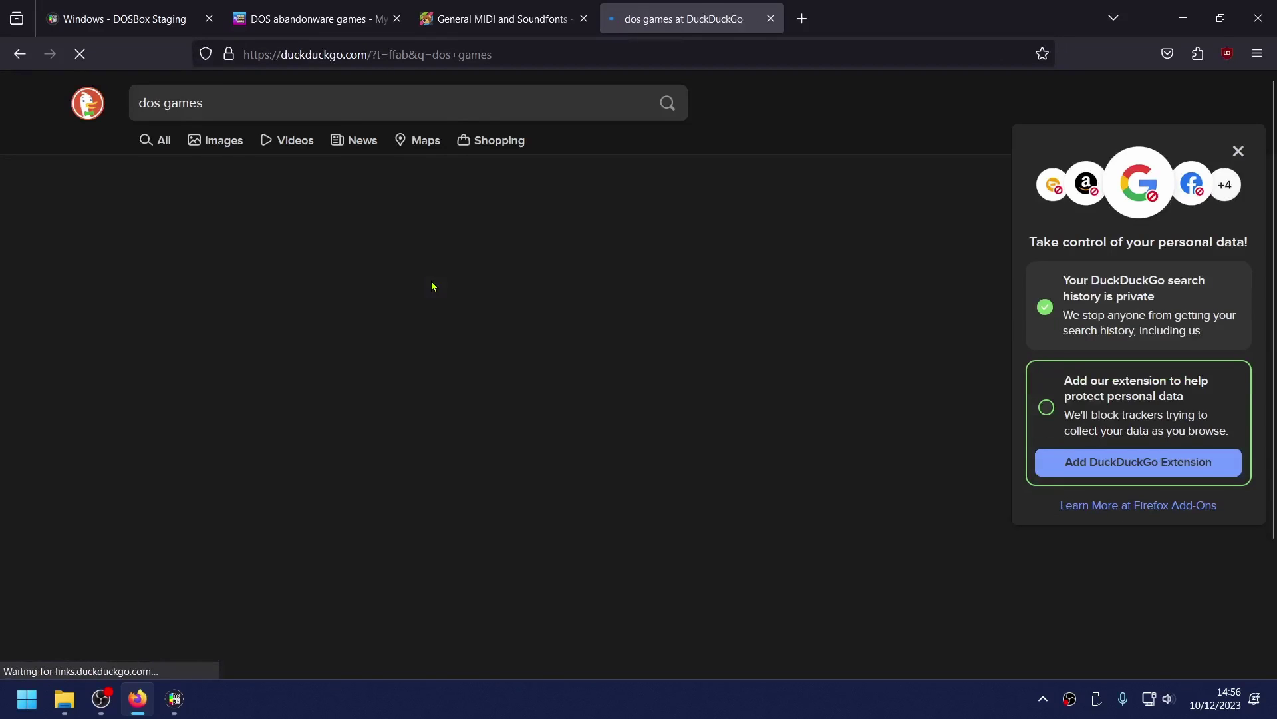
scroll(723, 234, "down", 4)
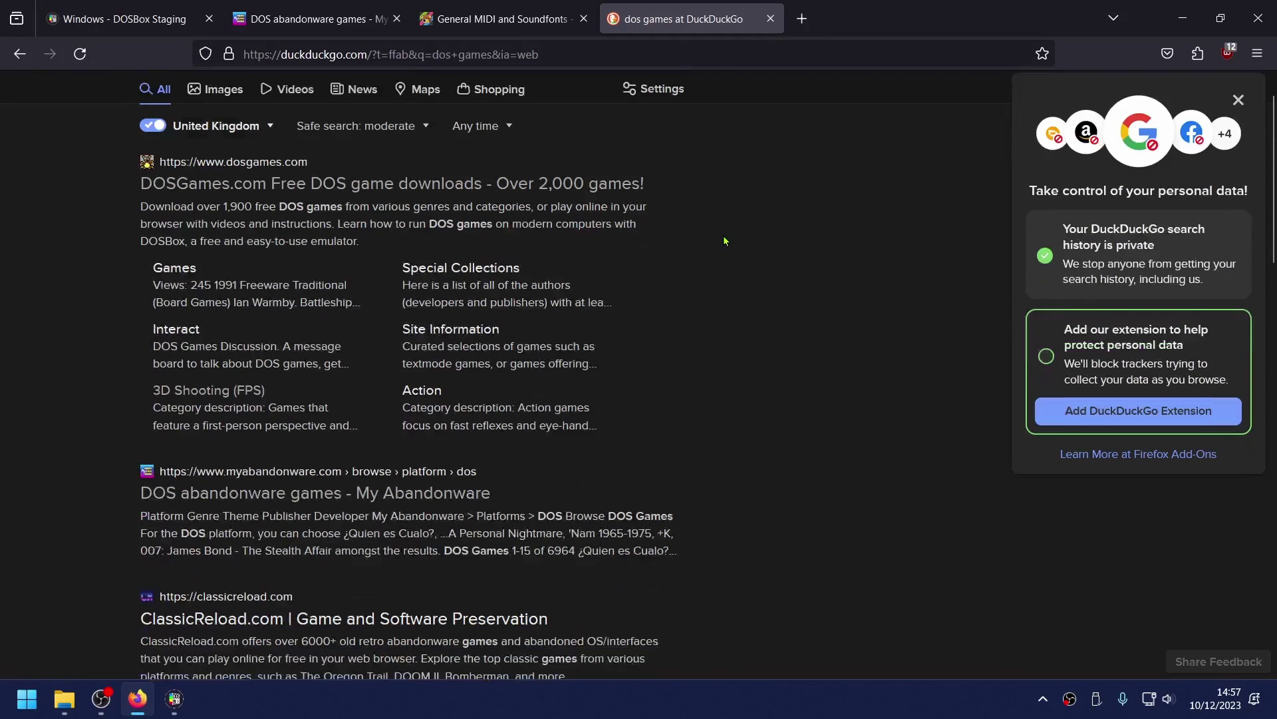
scroll(716, 240, "up", 4)
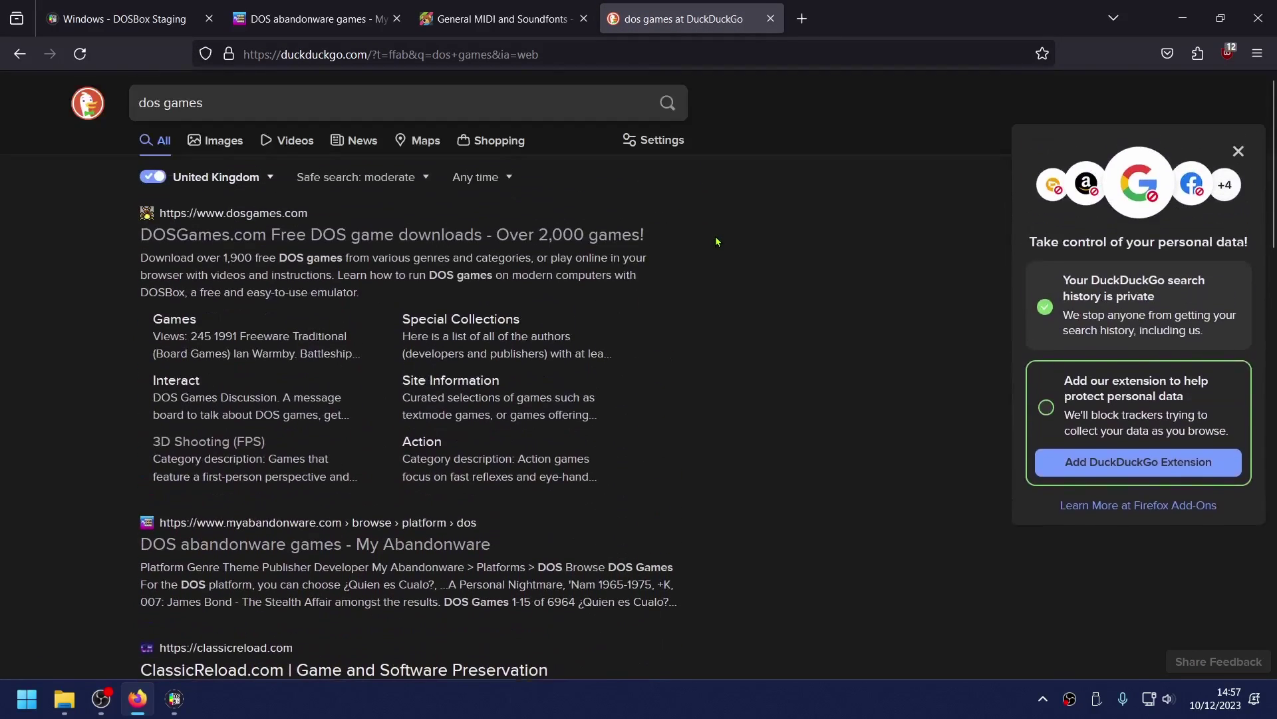
left_click(137, 698)
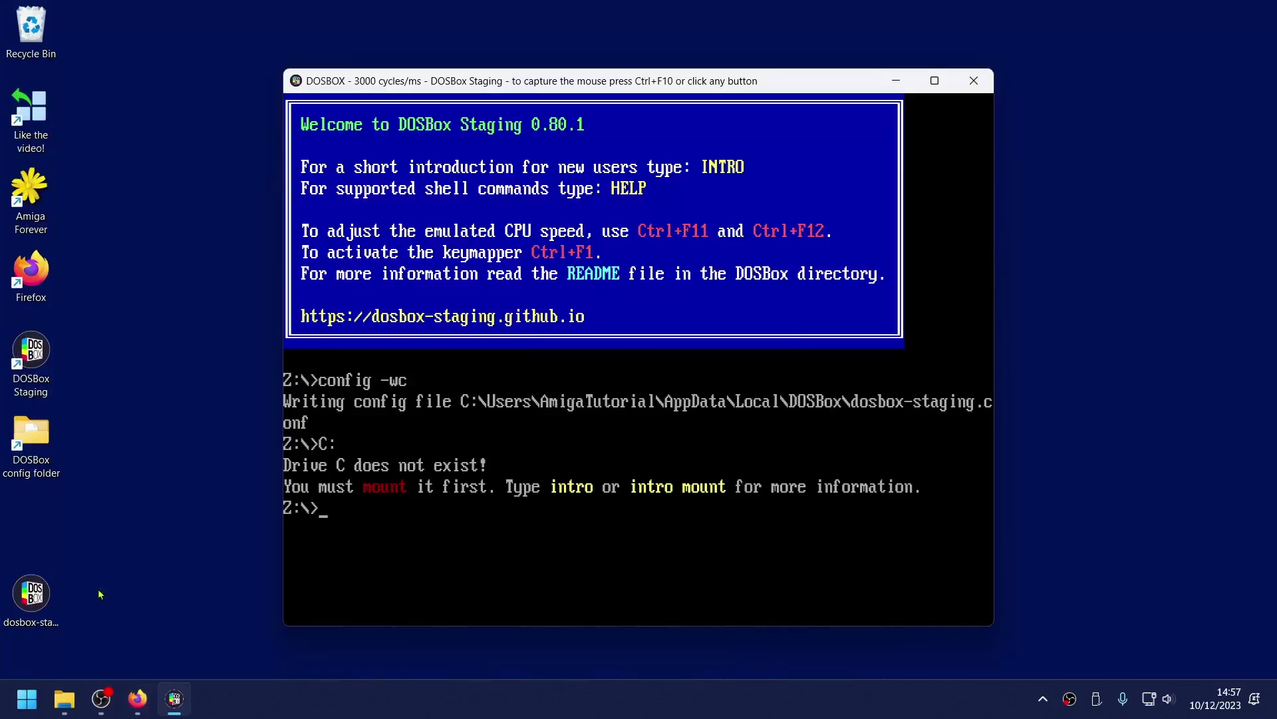
- Bring up the File Explorer window and open the DOS folder on Local Disk (C:)
mouse_move(75, 680)
left_click(165, 558)
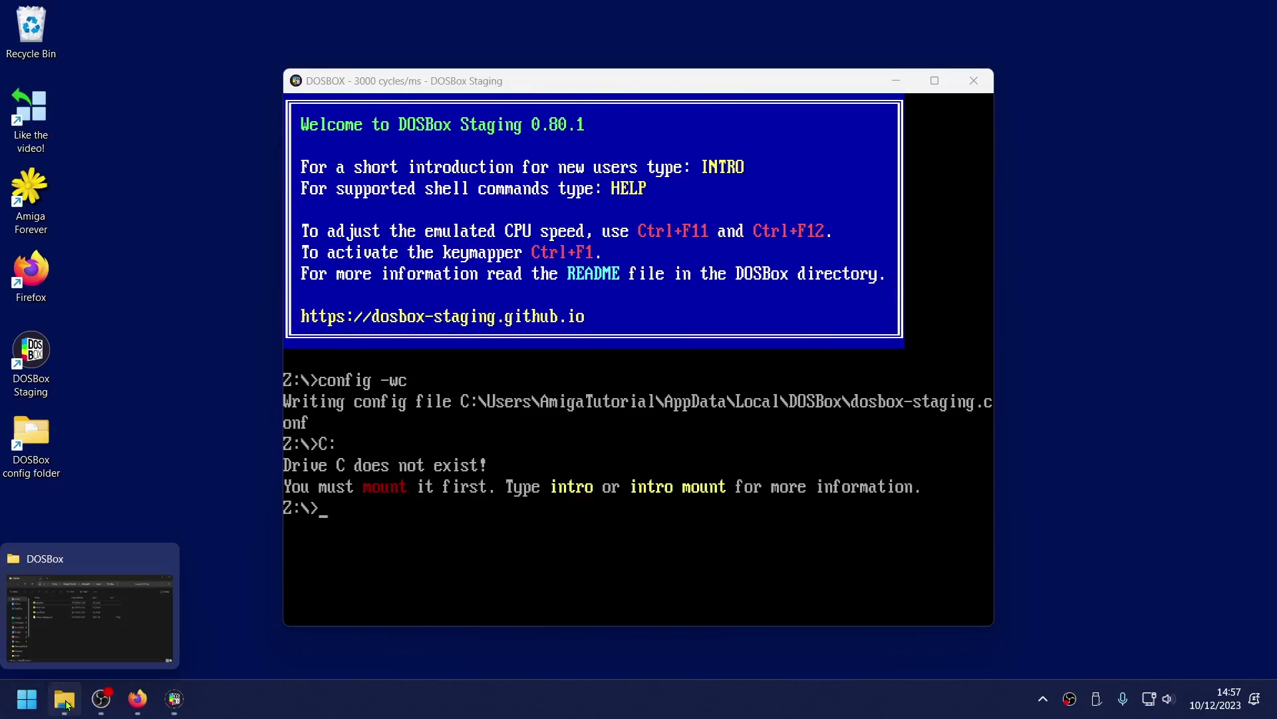
left_click(67, 704)
scroll(214, 516, "down", 3)
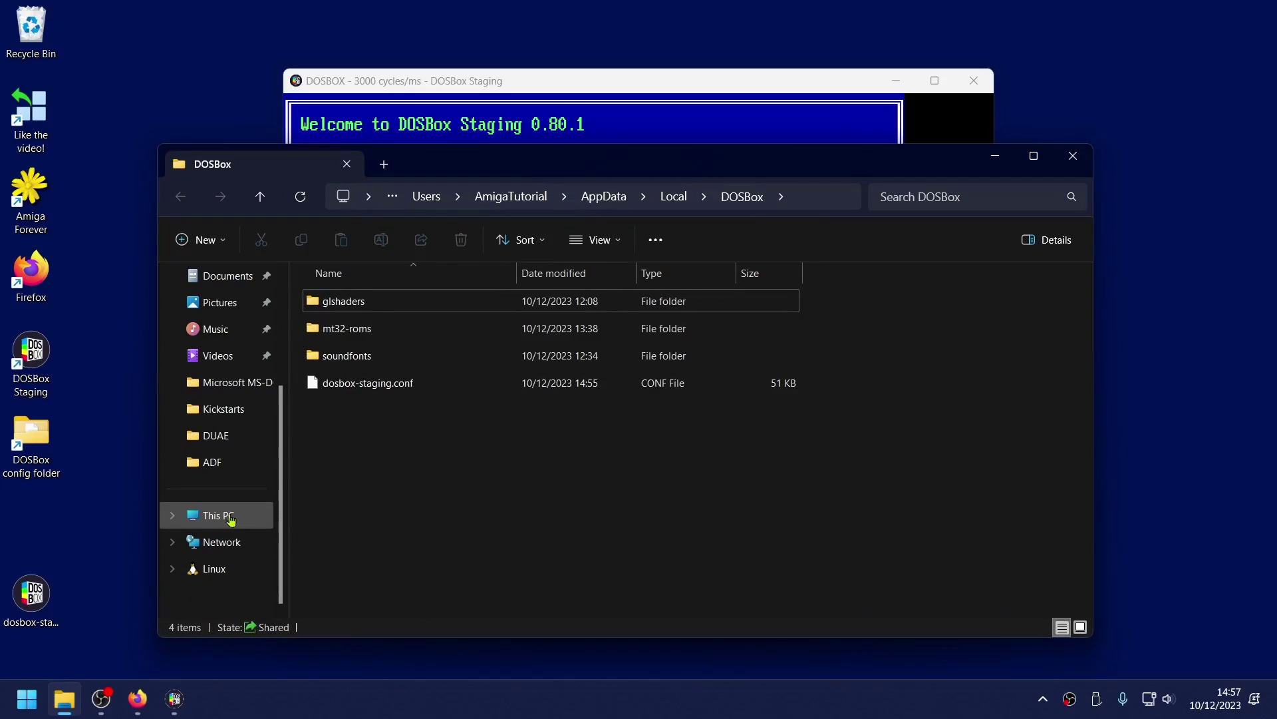
left_click(231, 519)
double_click(411, 301)
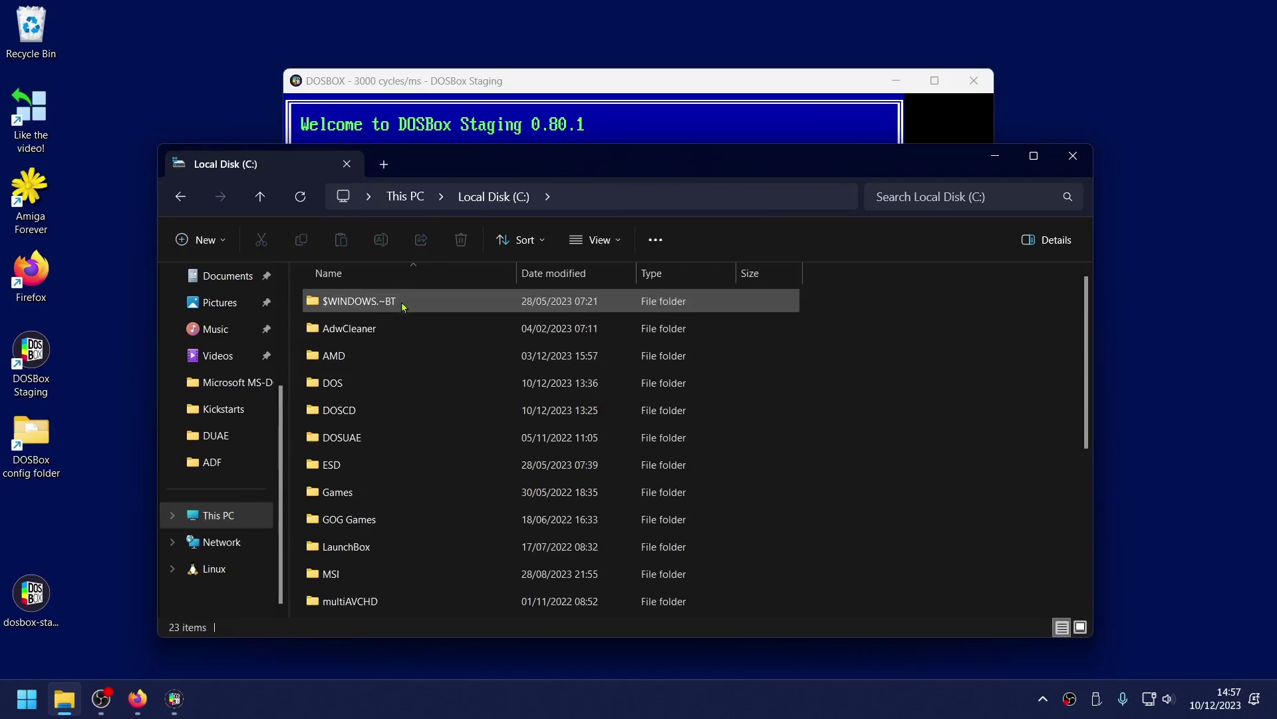
double_click(342, 381)
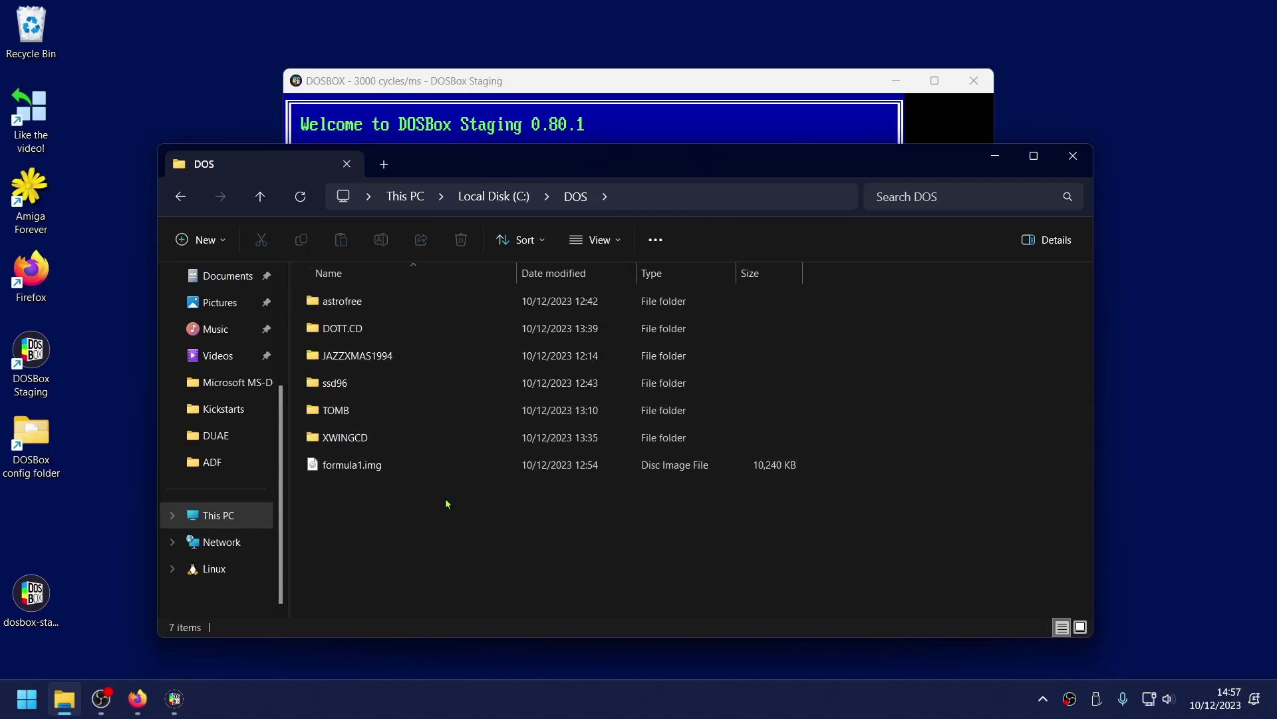
- Examine the TOMB and JAZZXMAS1994 game folders in the DOS folder, and return to the DOSBox Staging window
left_click(388, 416)
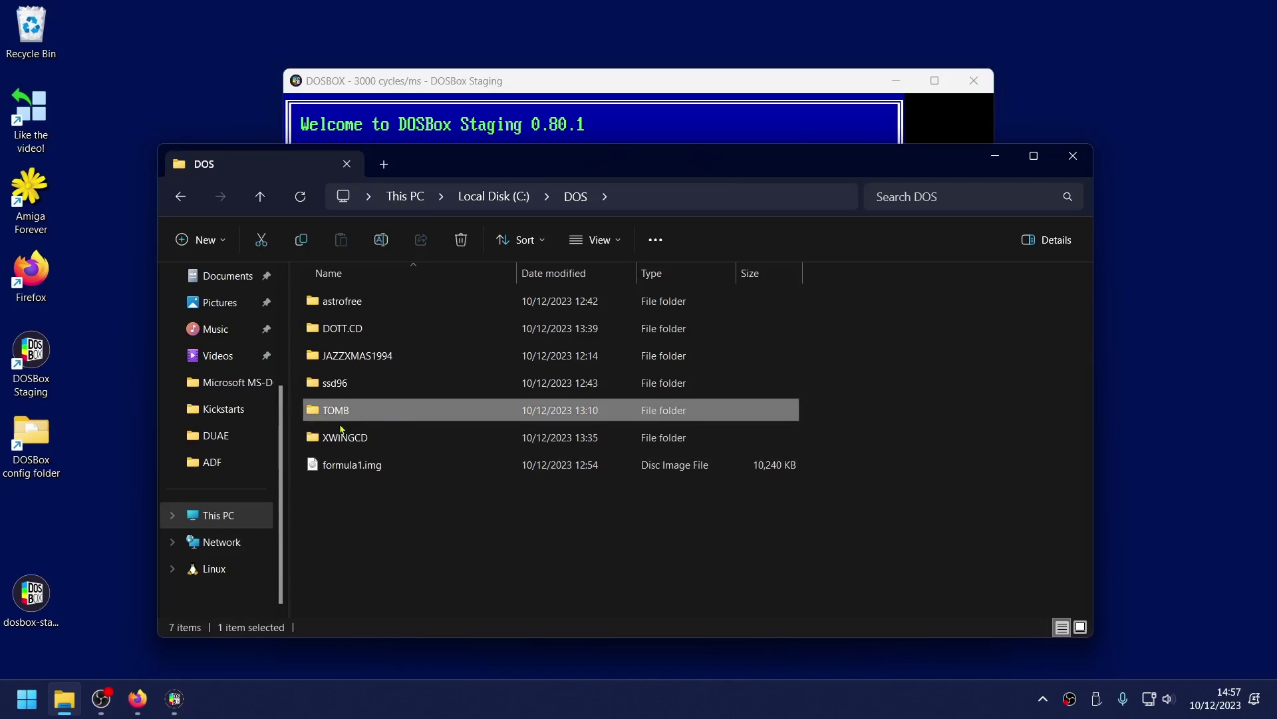
left_click(350, 359)
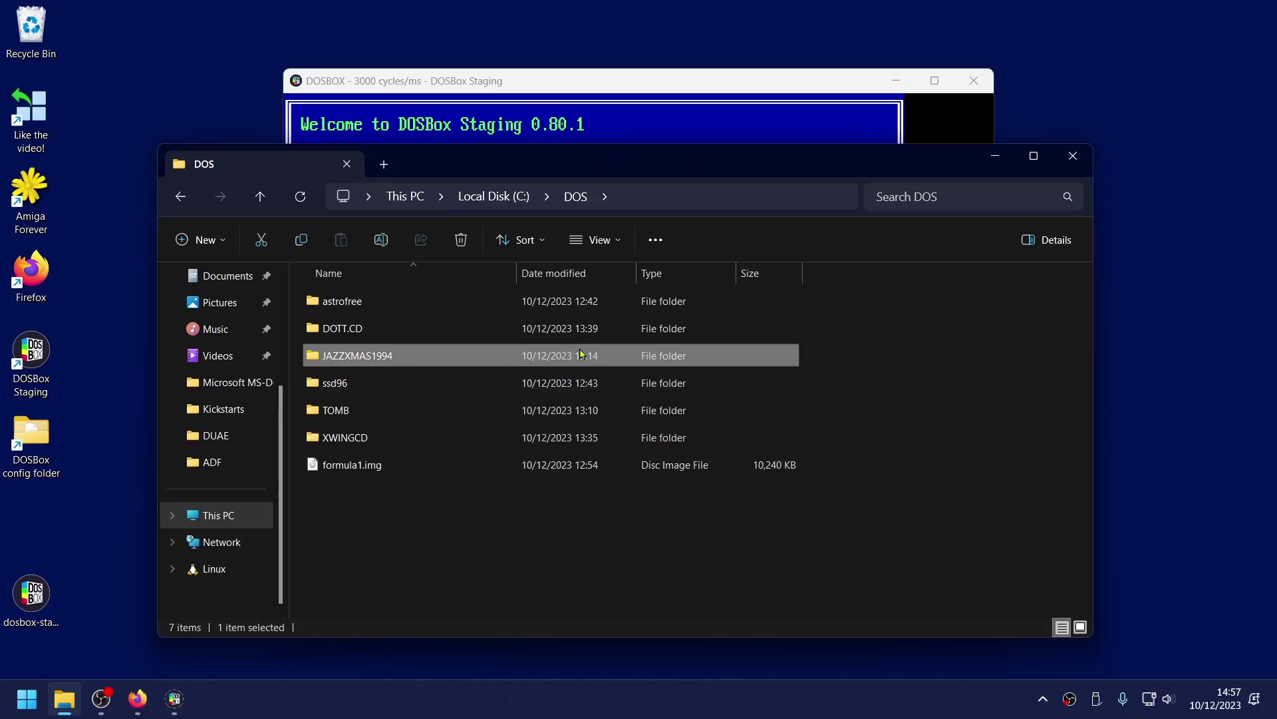
left_click(436, 533)
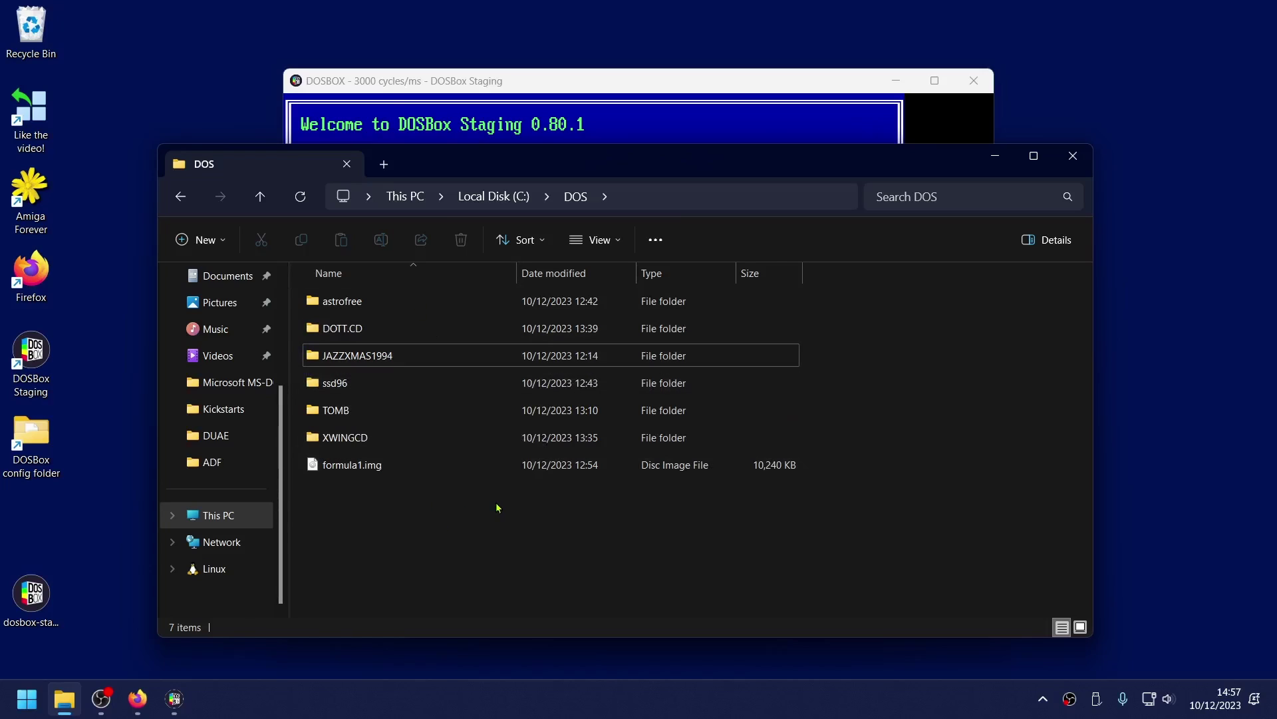
left_click(607, 83)
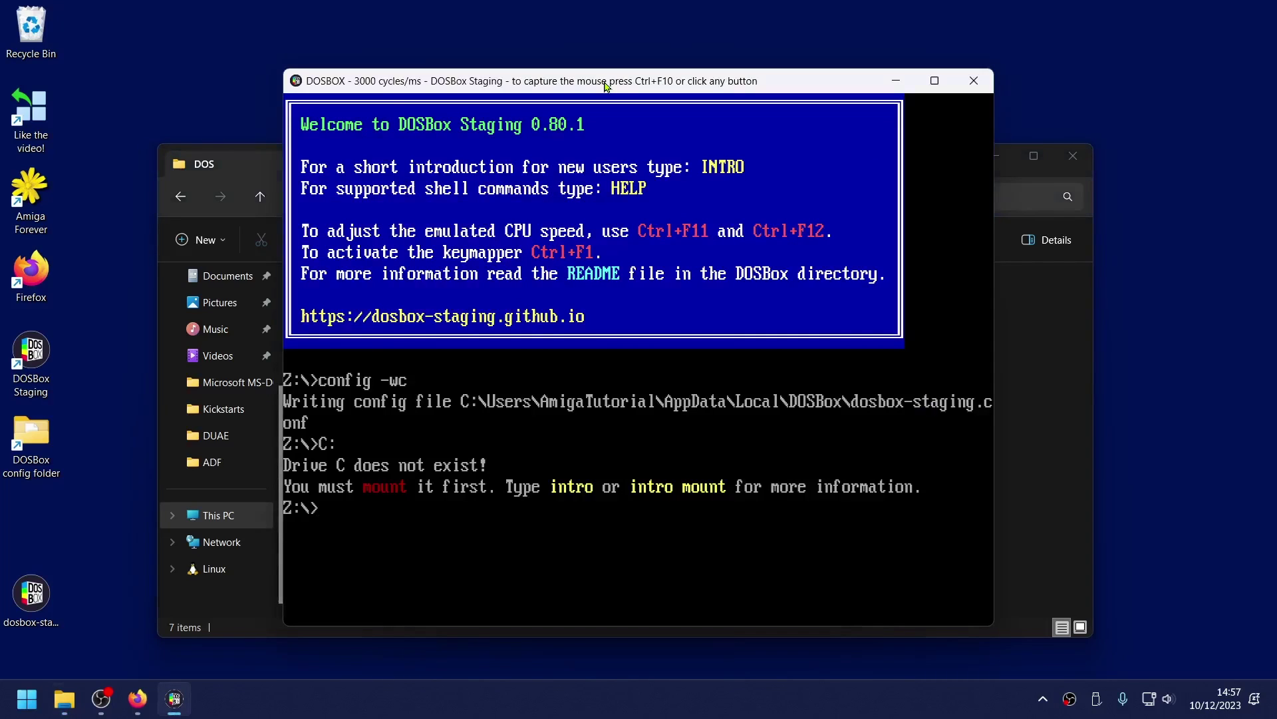
- Mount the Windows folder C:\DOS as drive C in DOSBox Staging with the command mount c C:\DOS
left_click(239, 160)
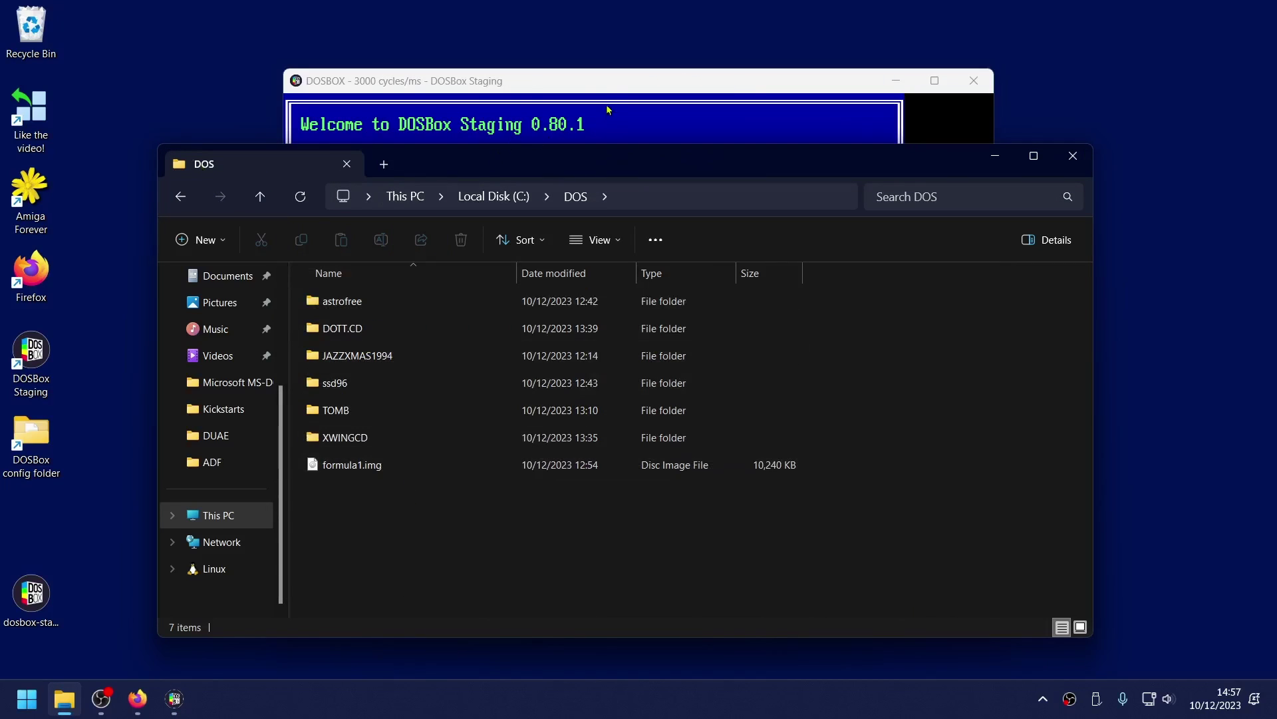
left_click(602, 85)
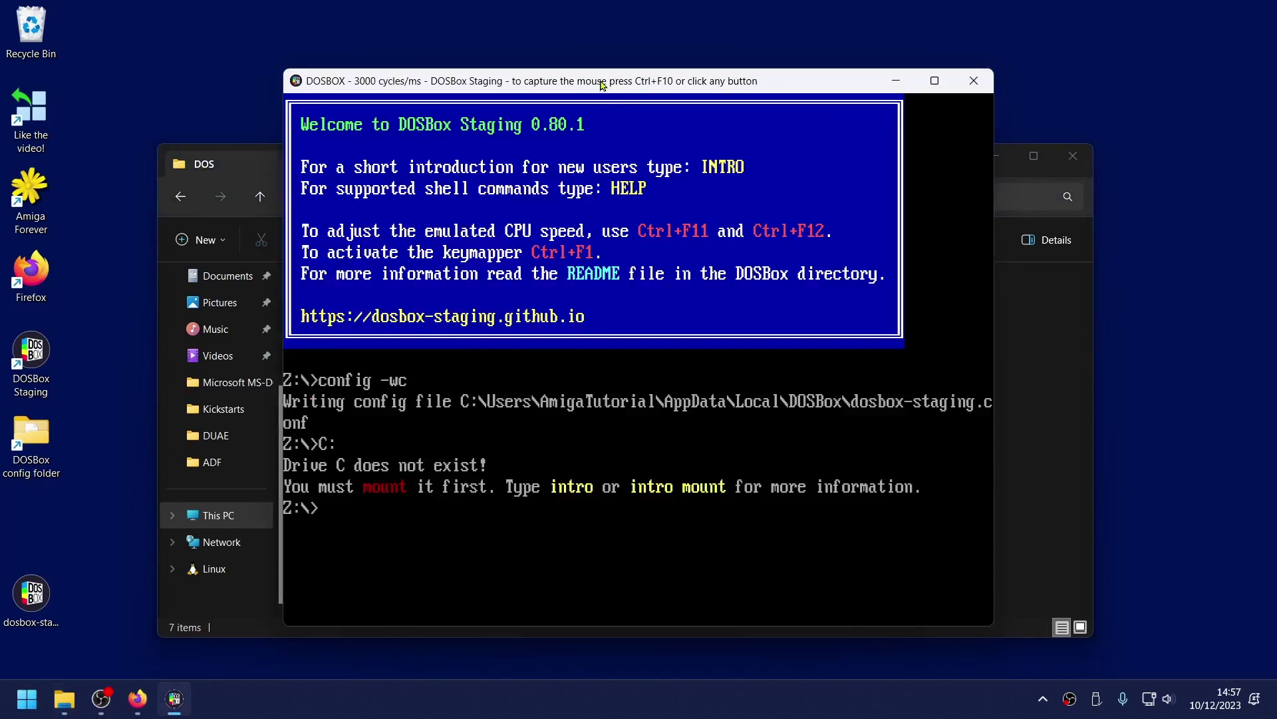
type("mount c C:\\DOS")
left_click(237, 161)
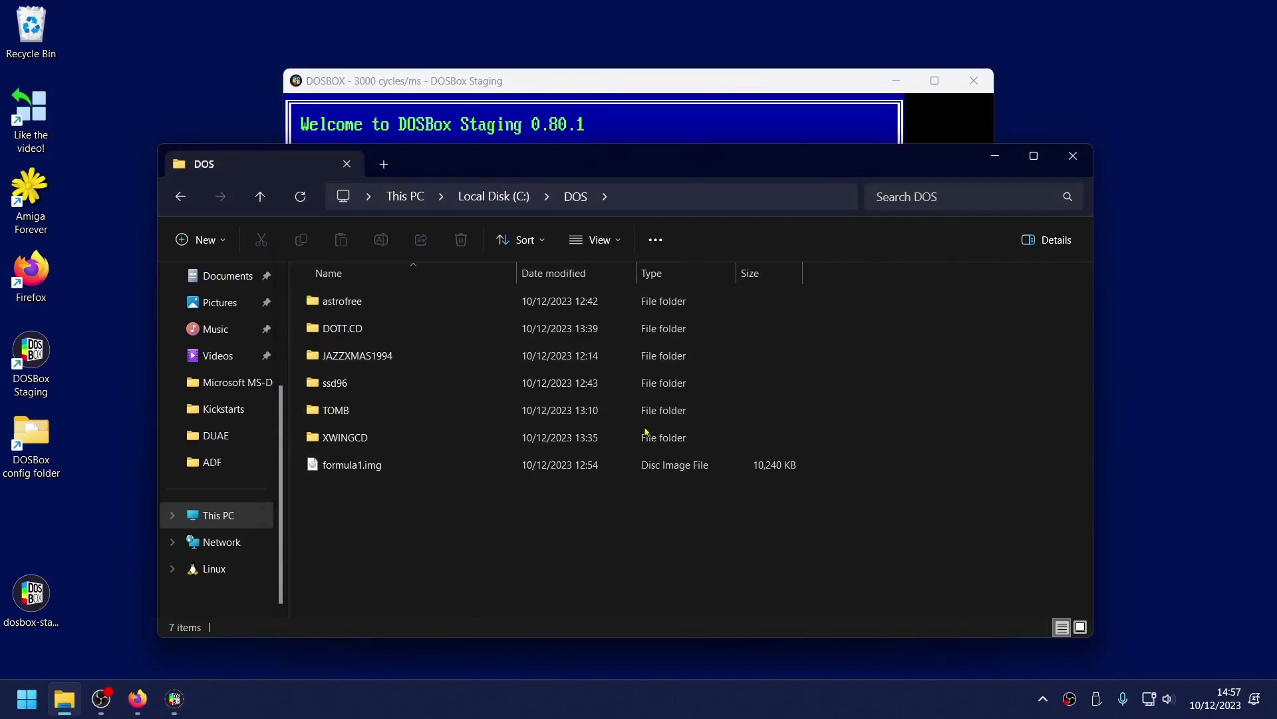
left_click(659, 84)
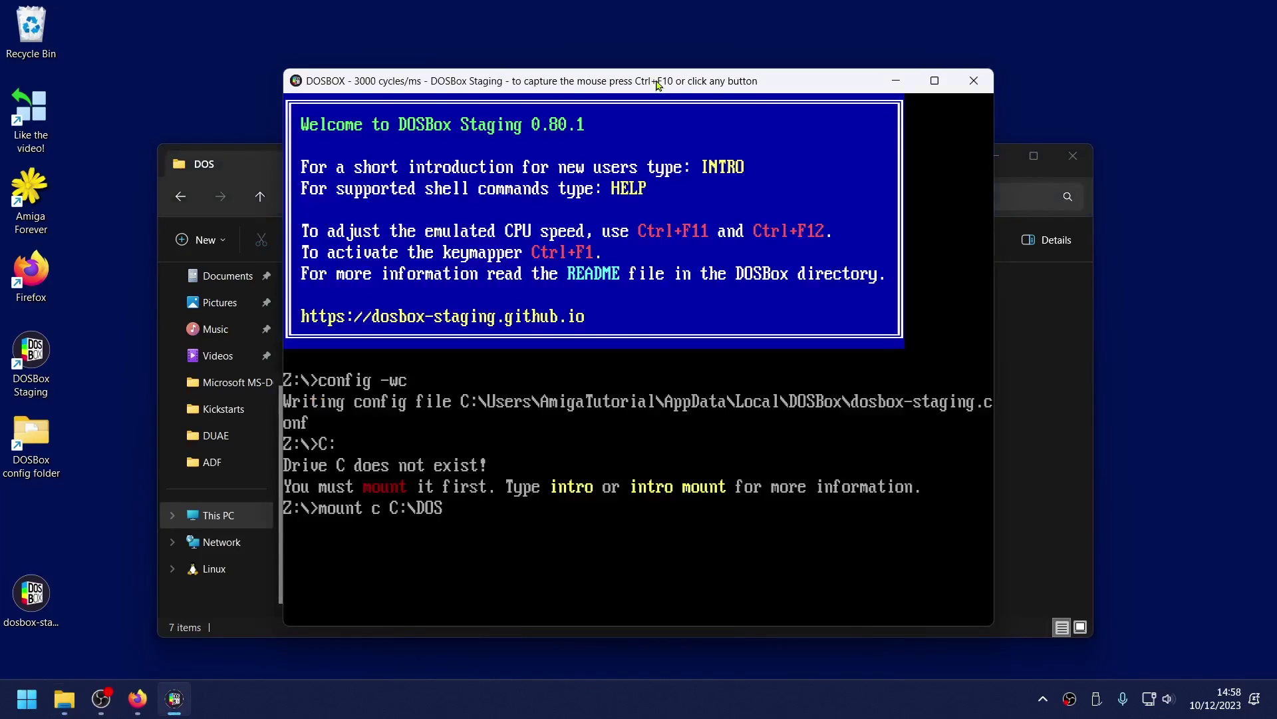
key("Return")
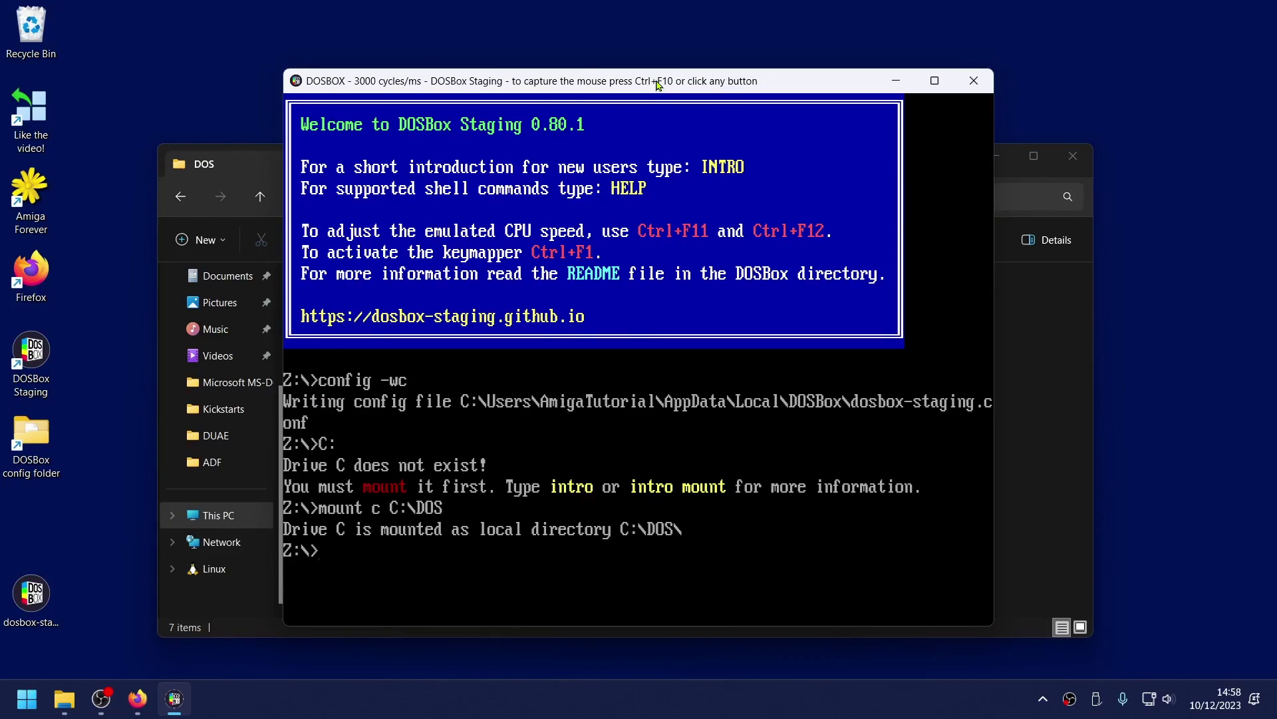
- Change to drive C: at the DOS prompt and list its contents with dir
type("C:")
key("Return")
type("dir")
key("Return")
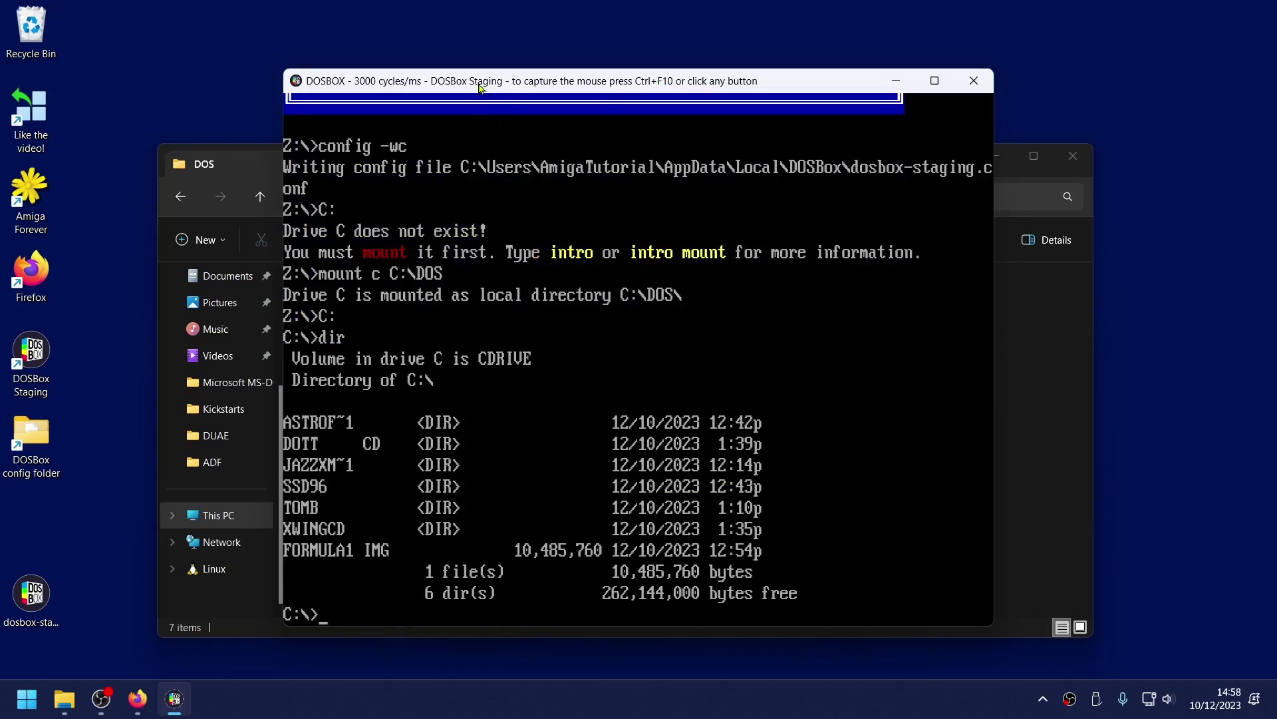
- Compare the drive C listing with the DOS folder in File Explorer, minimise File Explorer and reposition the DOSBox window
left_click_drag(478, 87, 642, 77)
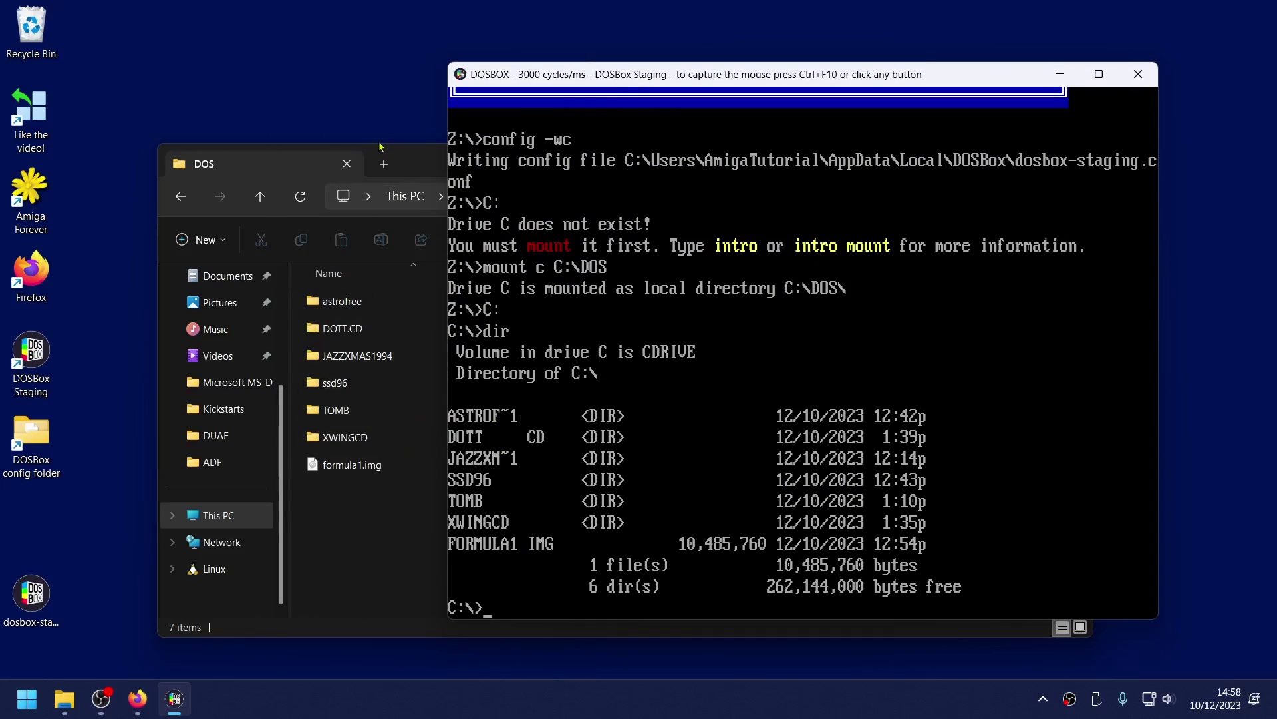
left_click_drag(408, 162, 345, 139)
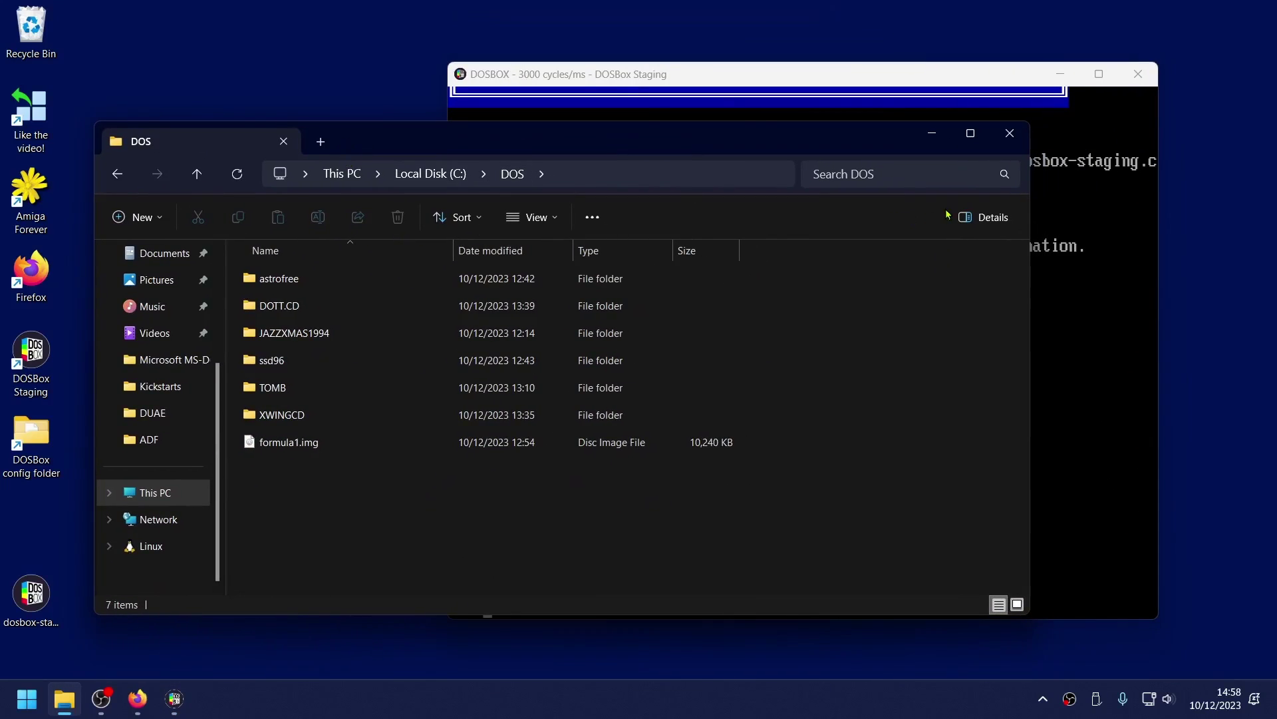
left_click(932, 134)
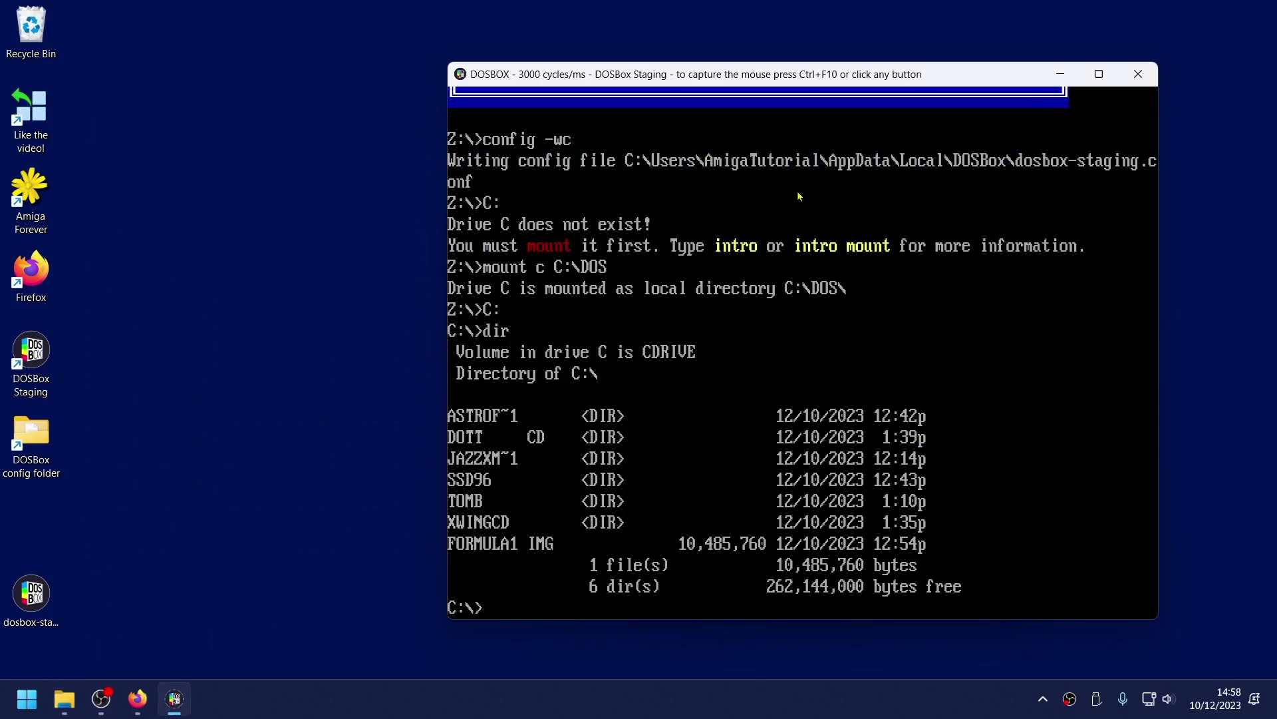
left_click_drag(854, 79, 756, 77)
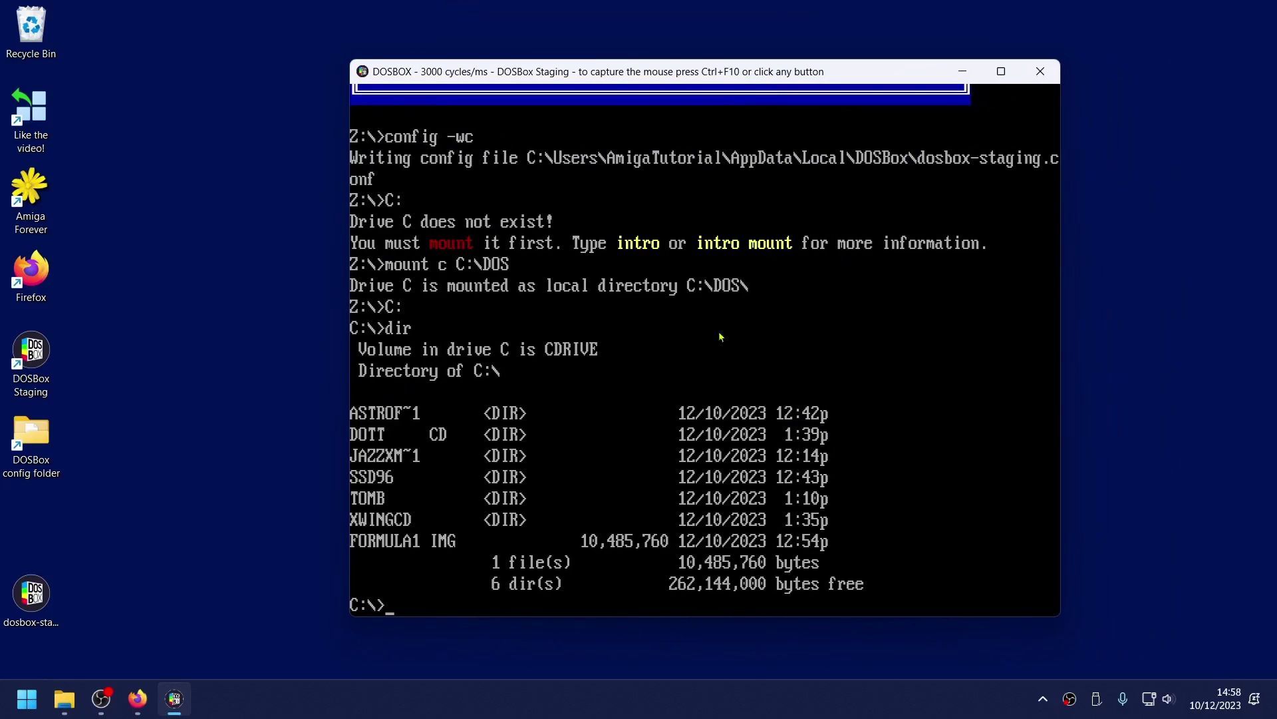
- Change into the JAZZXM~1 directory and list its executable files with dir *.exe
left_click(779, 332)
type("cd")
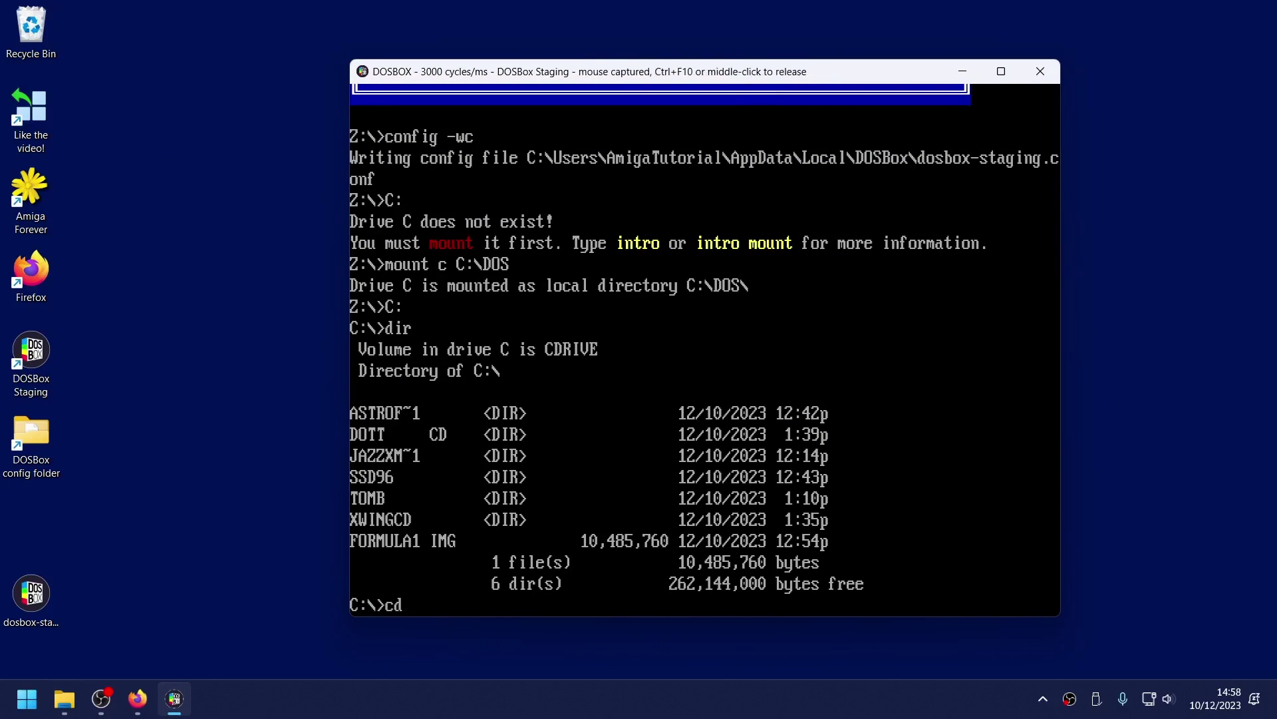
type(" jazz")
key("Tab")
key("Return")
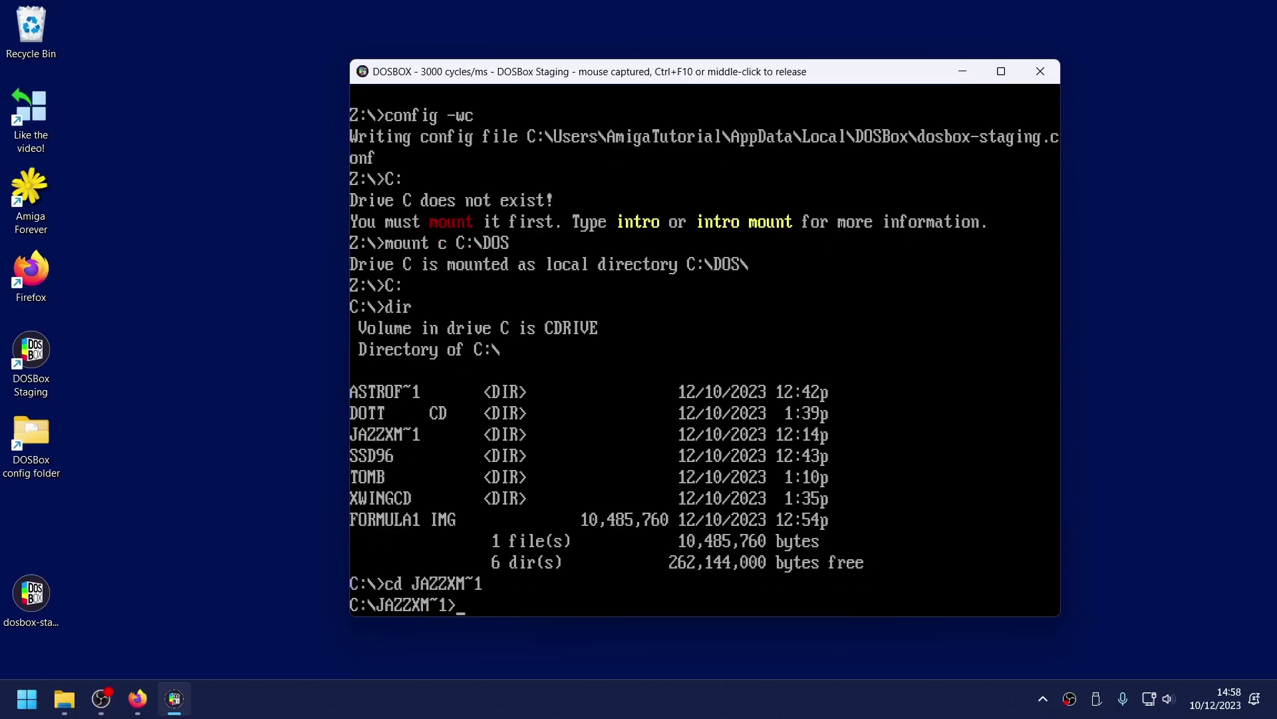
type("dir *.exe")
key("Return")
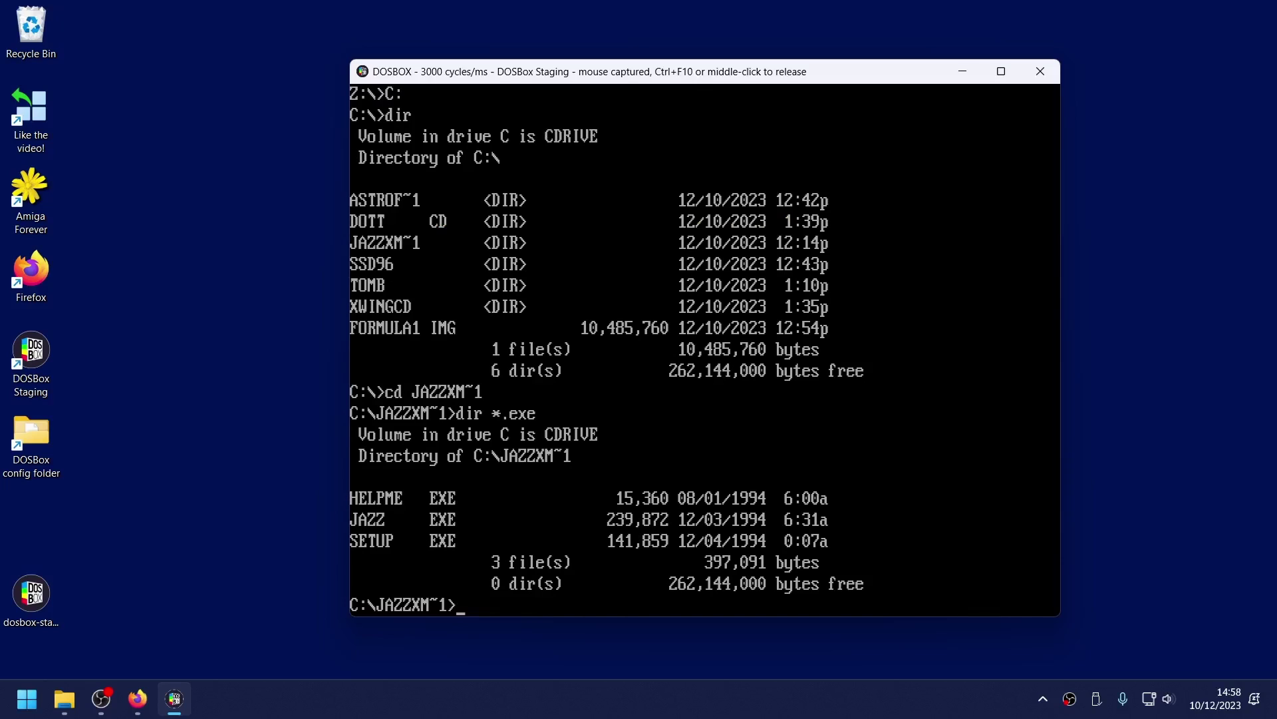
type("jazz")
key("BackSpace")
key("BackSpace")
key("BackSpace")
key("BackSpace")
type("set")
key("BackSpace")
key("BackSpace")
key("BackSpace")
key("BackSpace")
key("BackSpace")
- Run the jazz program and continue past the Jazz Jackrabbit title screen to the game's main menu
type("jazz")
key("Return")
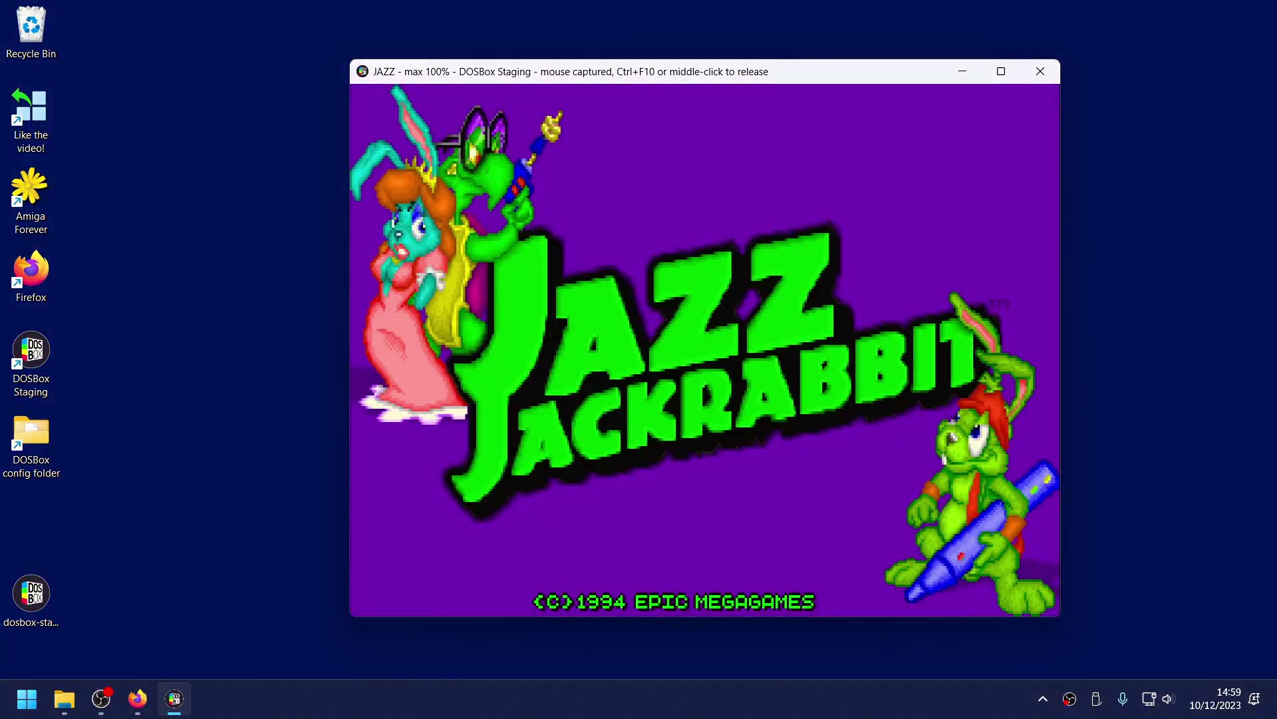
key("Return")
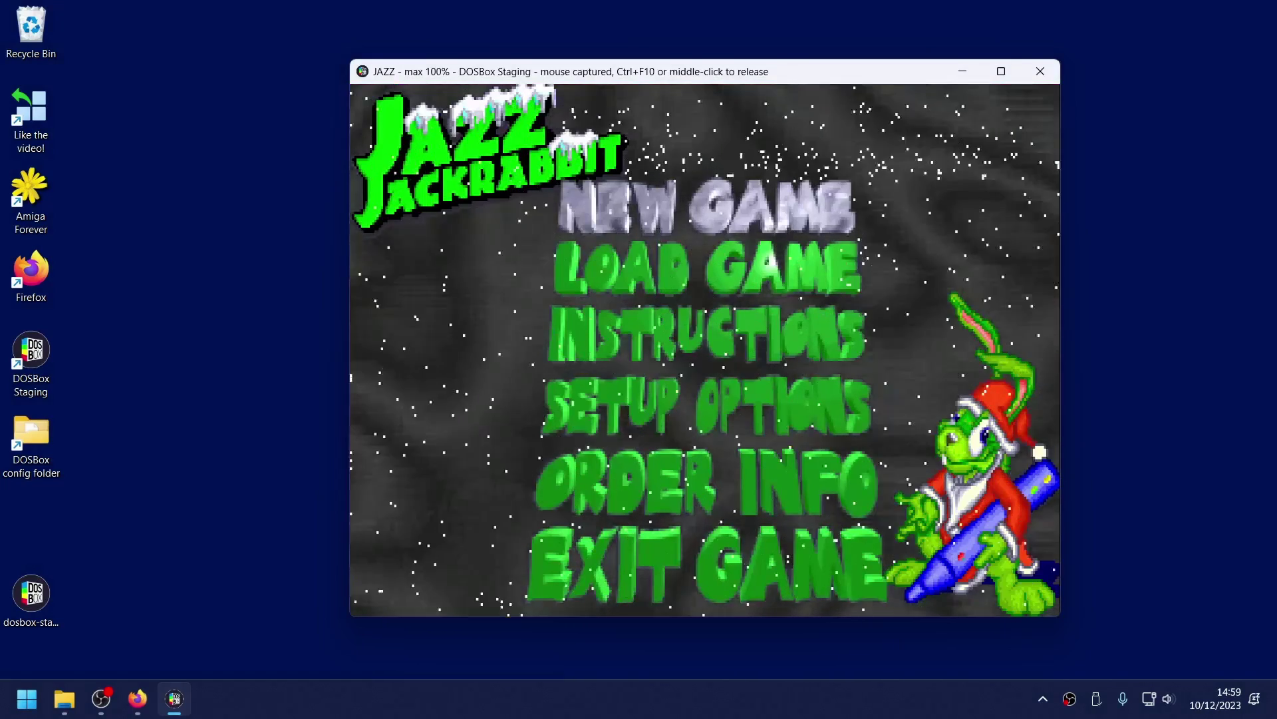
- Start a new Jazz Jackrabbit game with Easy difficulty and the Holiday Hare episode
key("Down")
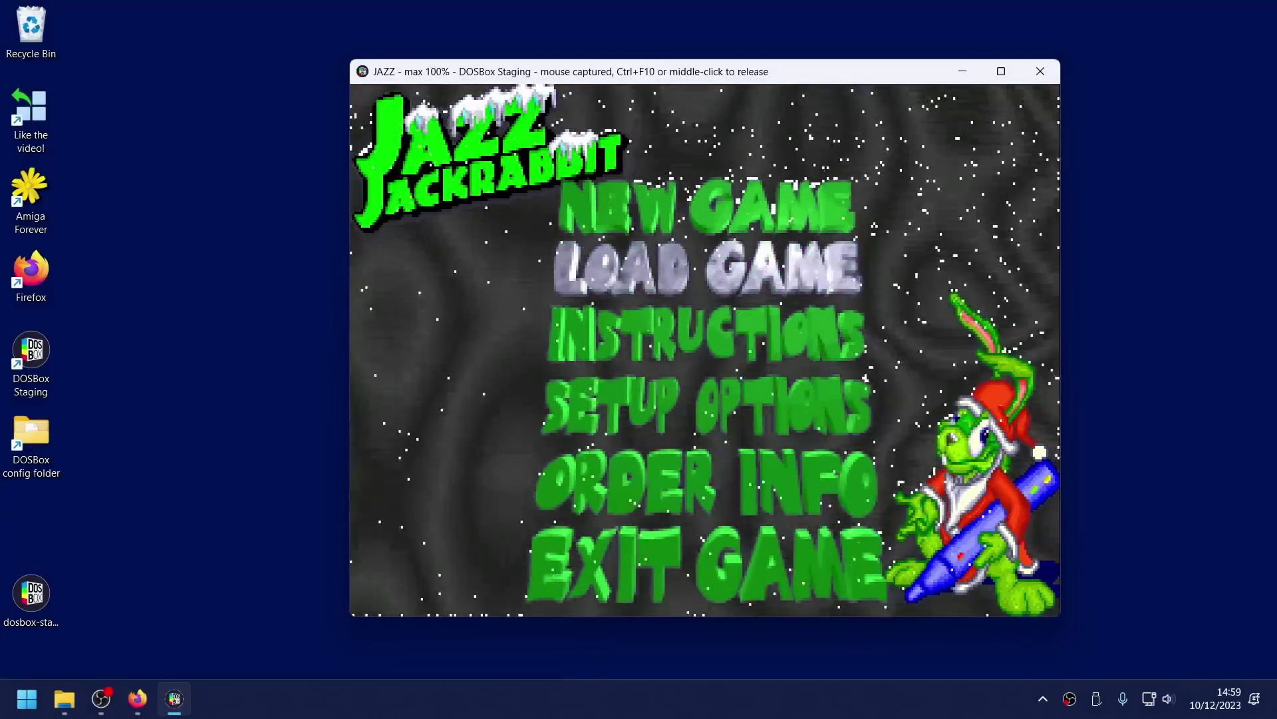
key("Up")
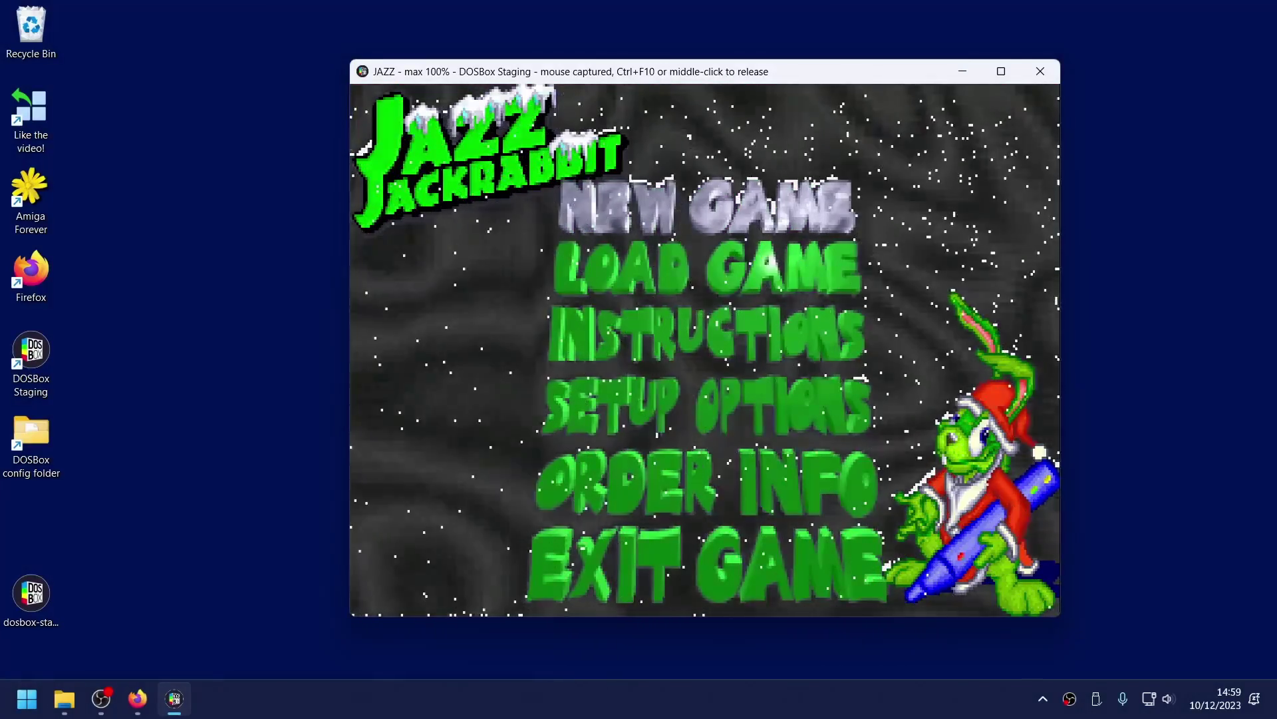
key("Return")
key("Up")
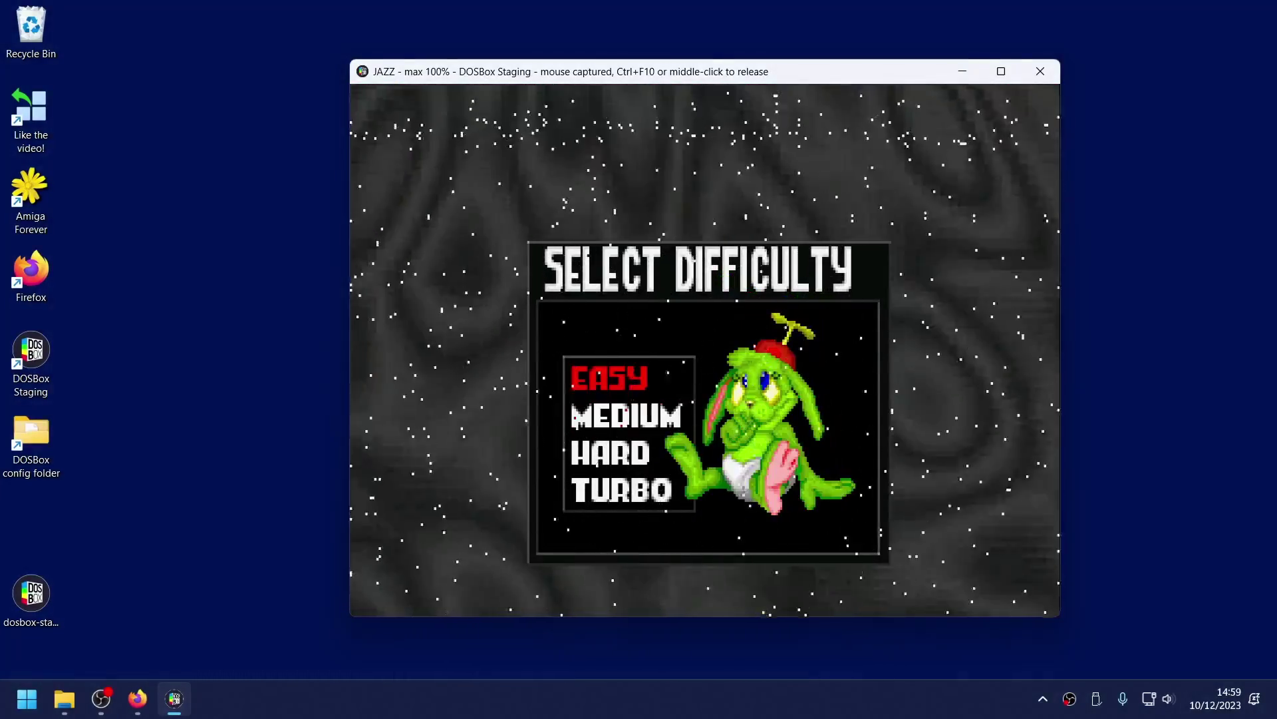
key("Return")
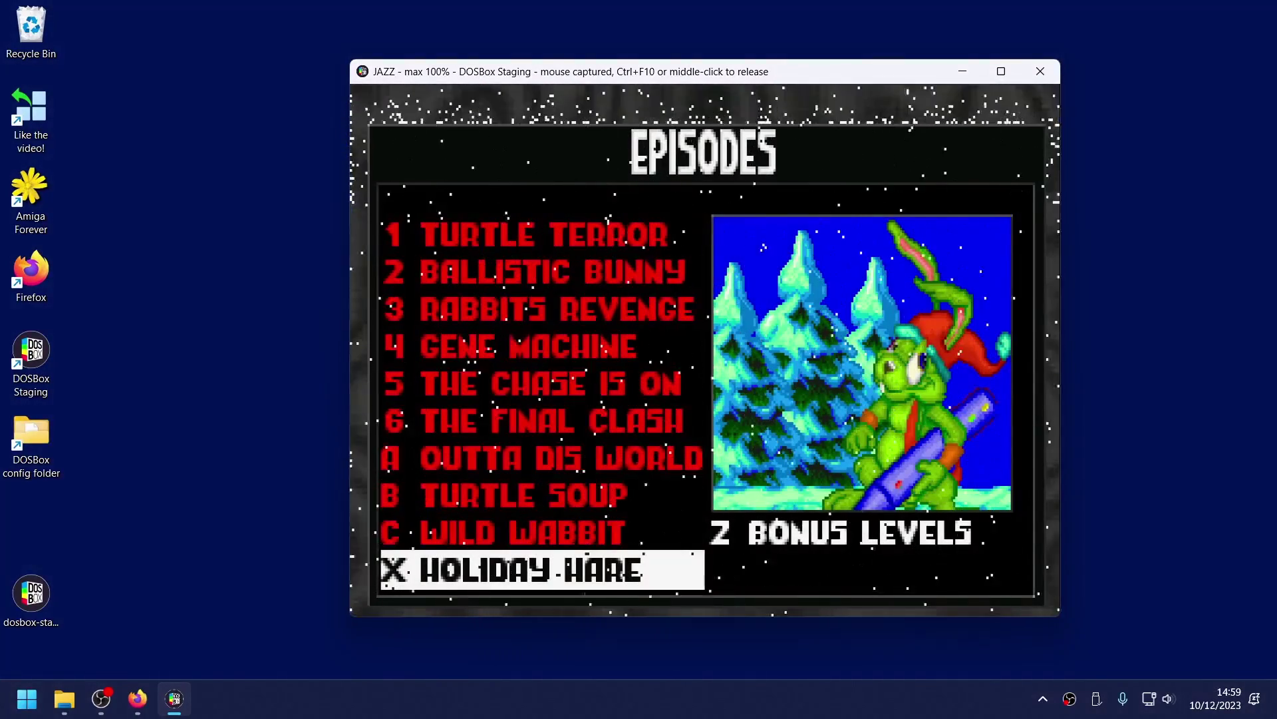
key("Return")
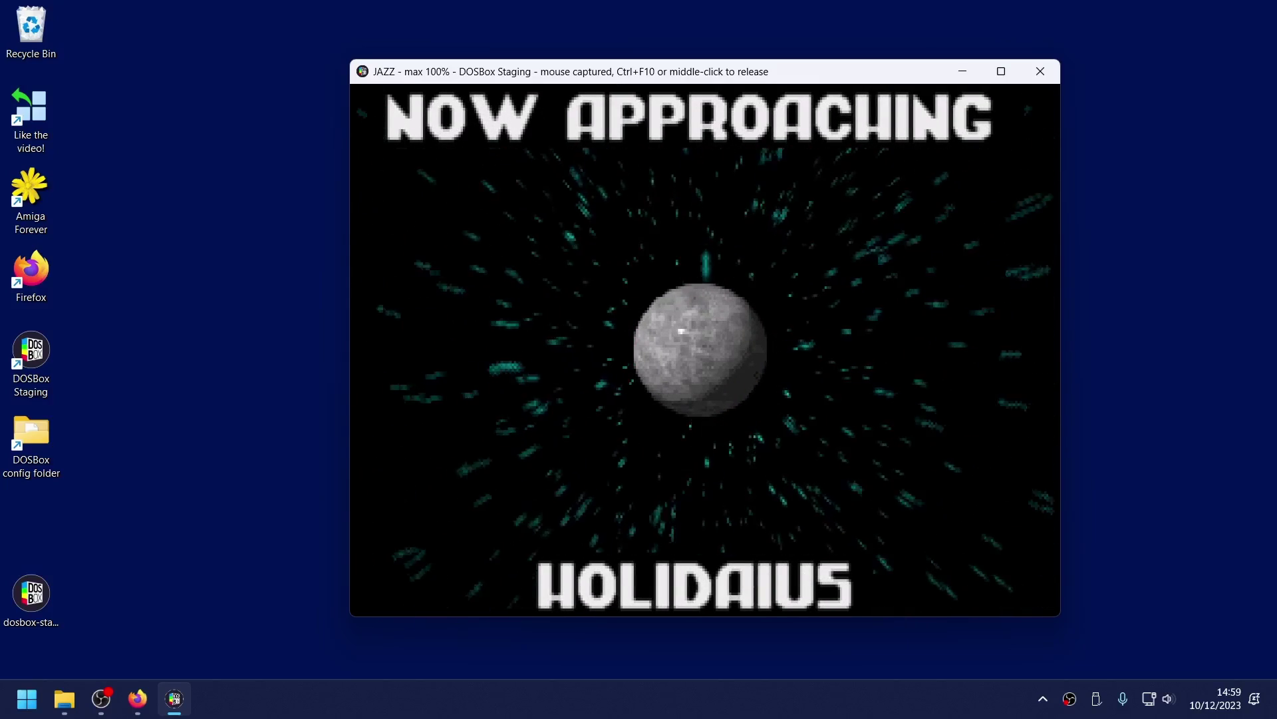
- Play through part of the Holidaius level, running, jumping and shooting, and quit the game to the DOS prompt
key("Right")
key("alt")
key("ctrl")
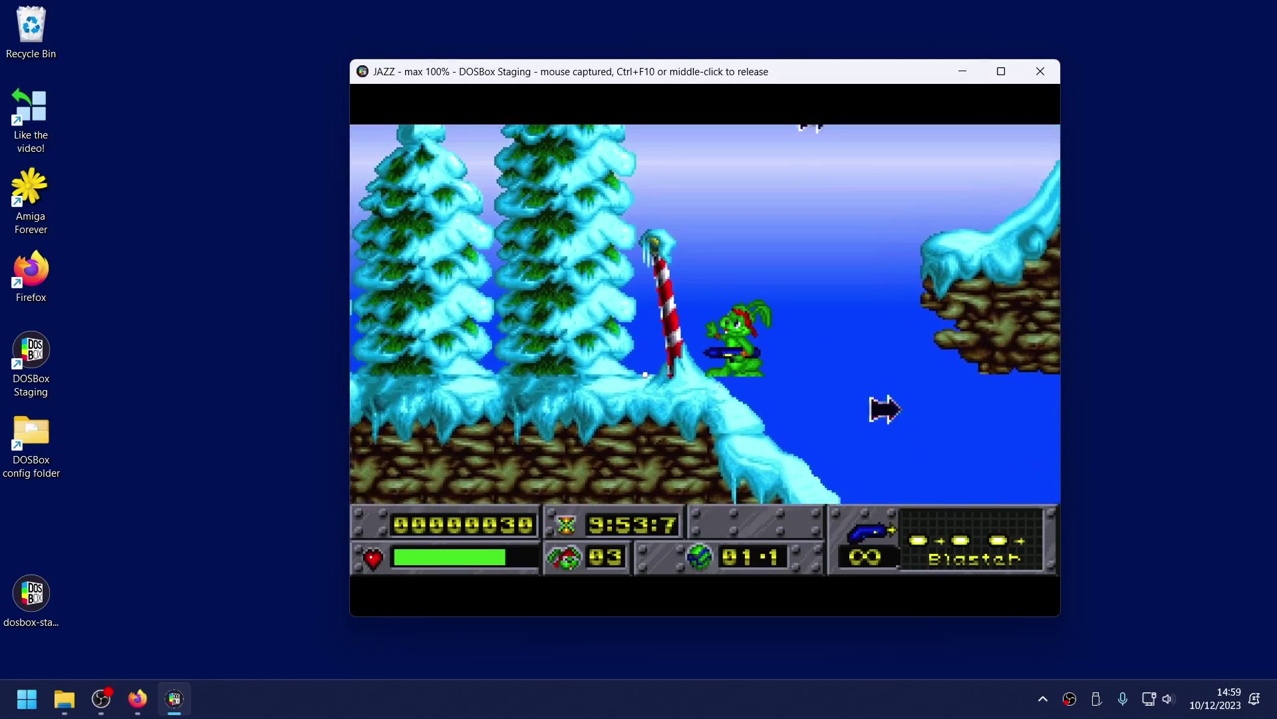
key("Right")
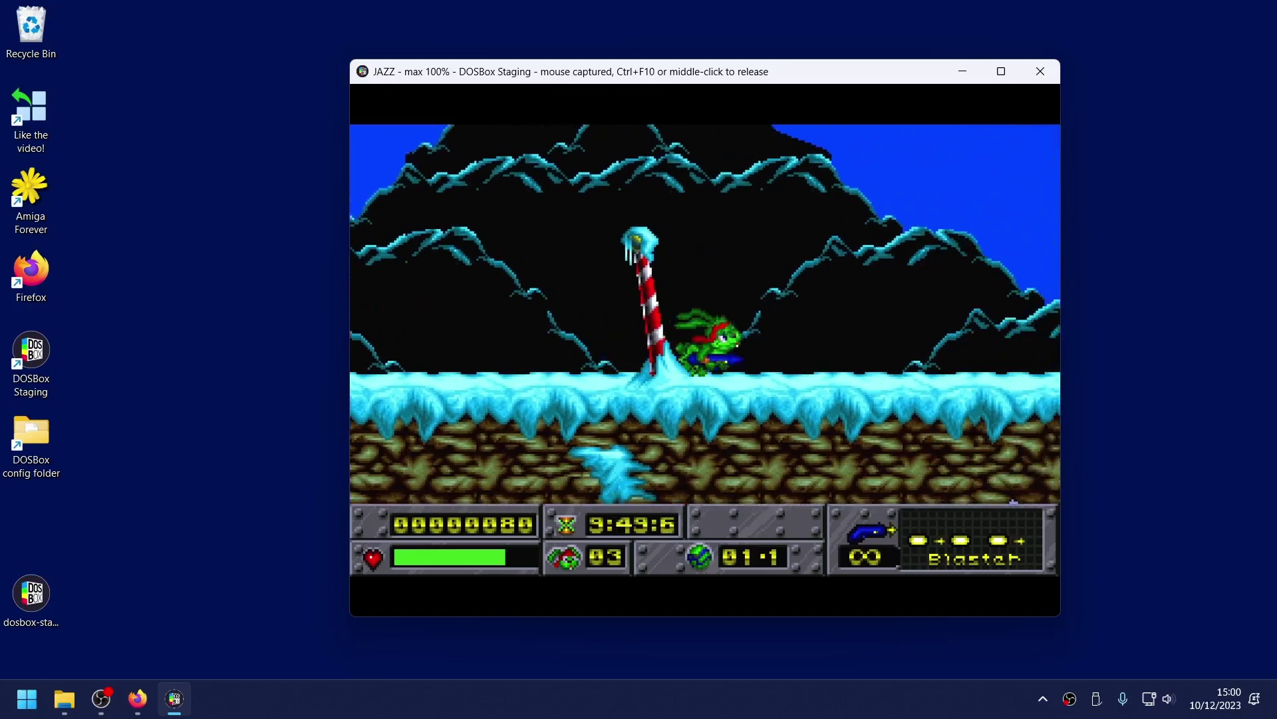
key("ctrl")
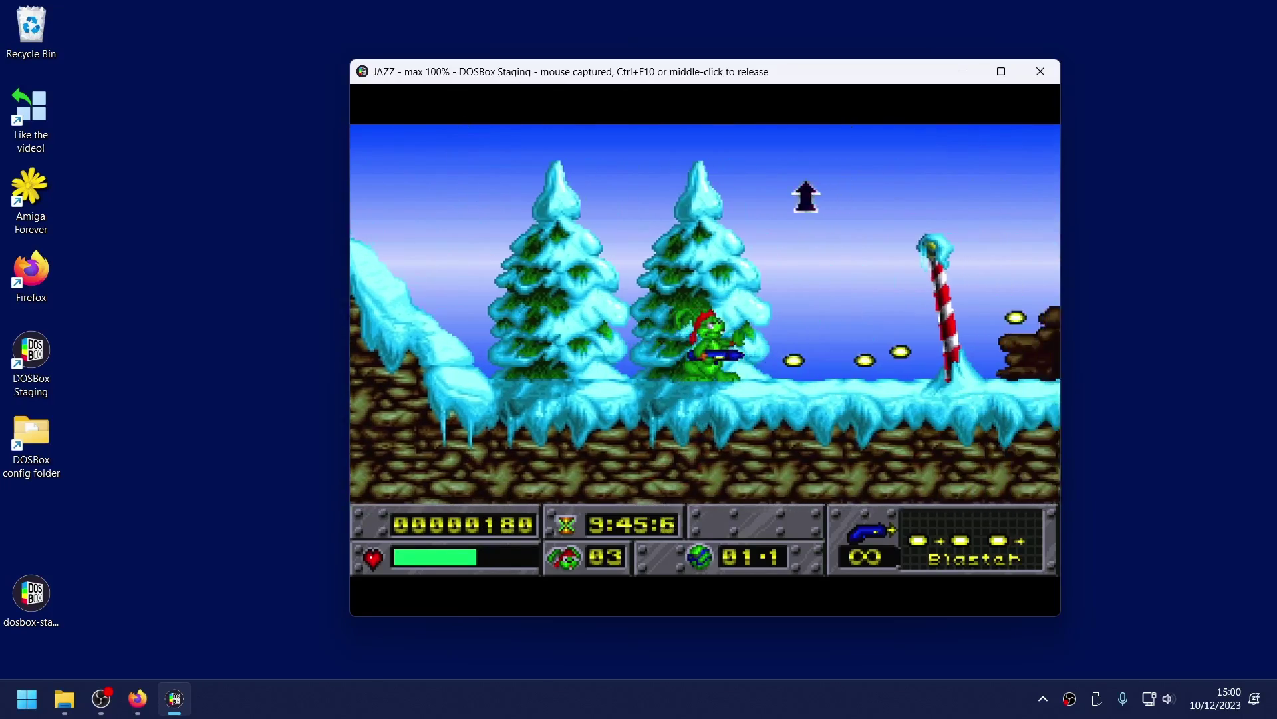
key("Right")
key("alt")
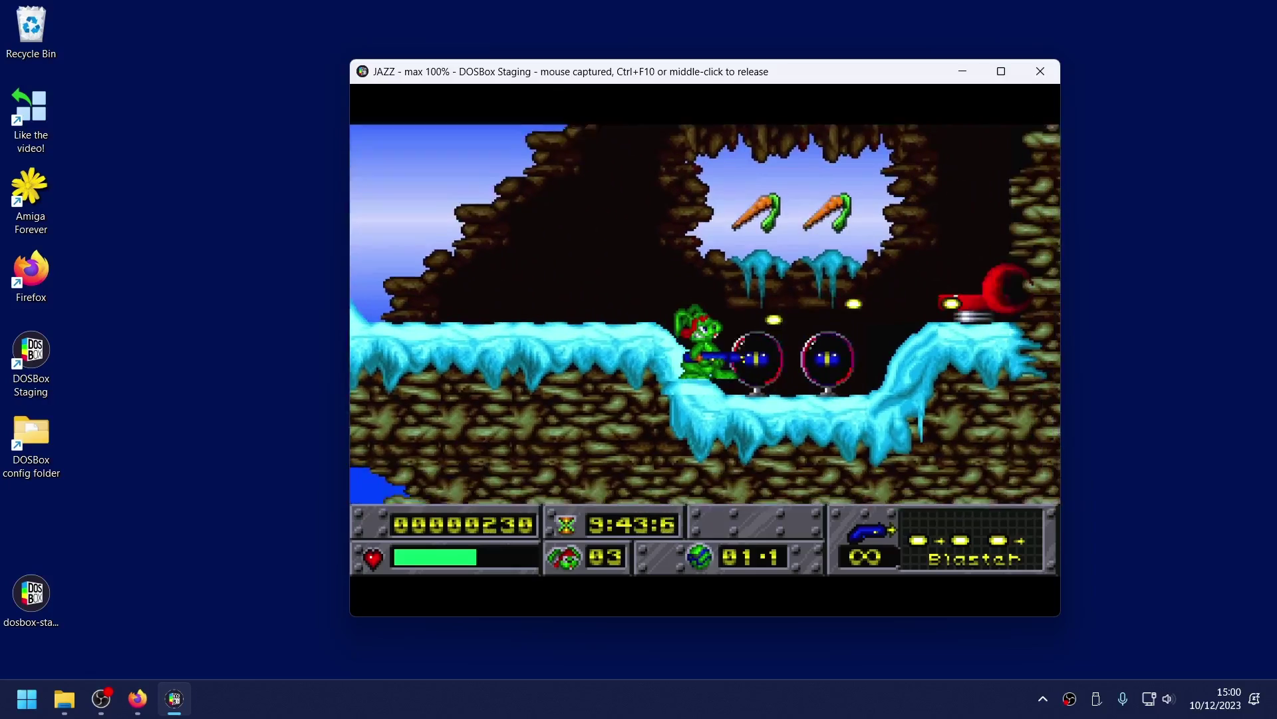
key("Right")
key("alt")
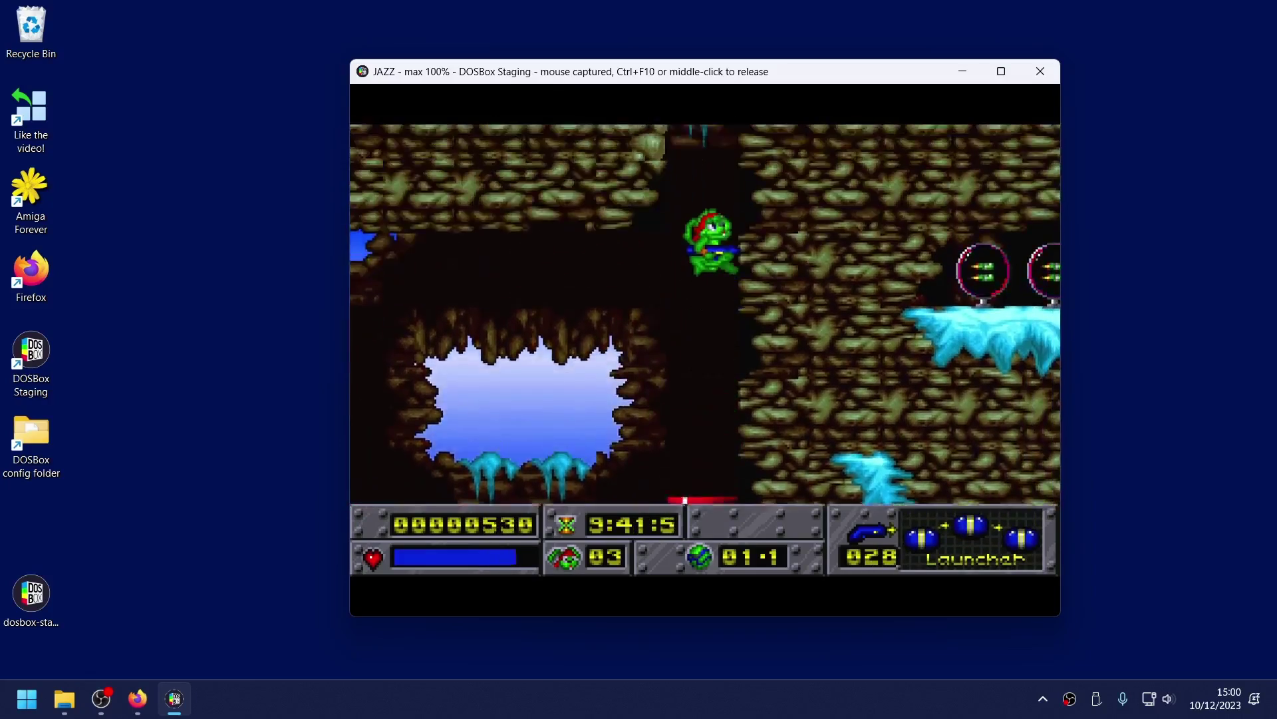
key("Right")
key("ctrl")
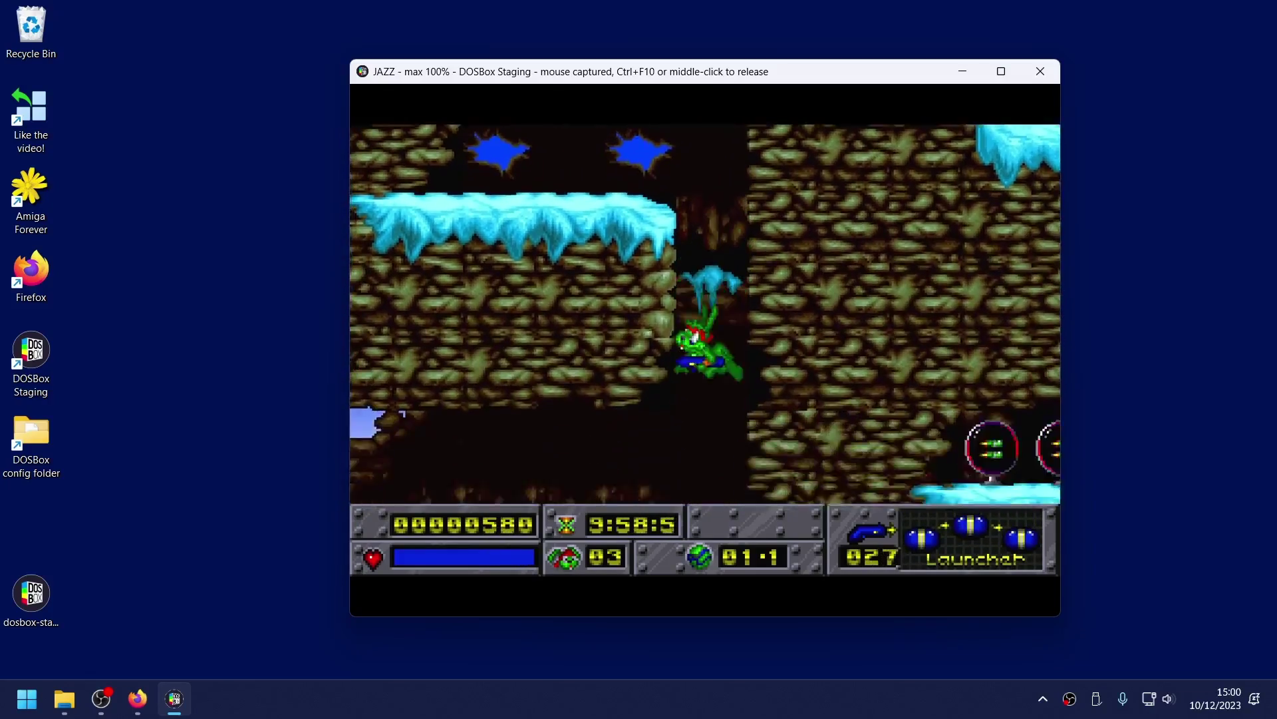
key("Right")
key("ctrl")
key("ctrl")
key("alt")
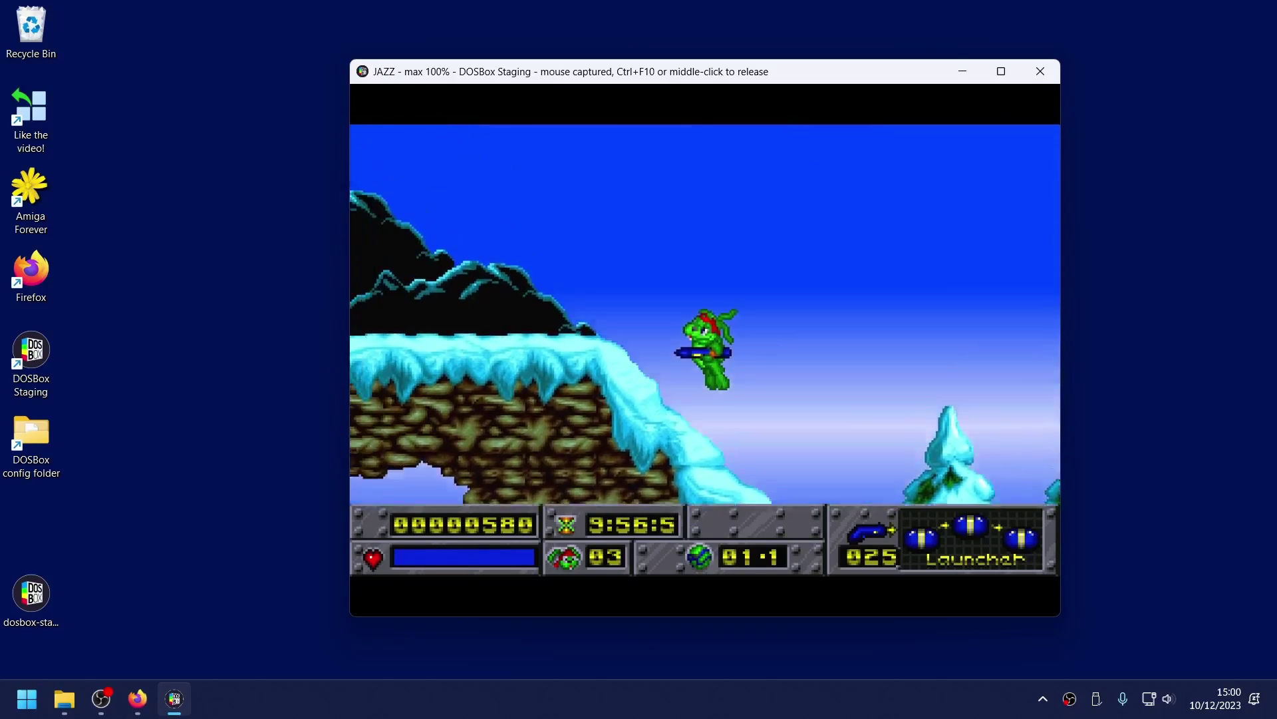
key("Left")
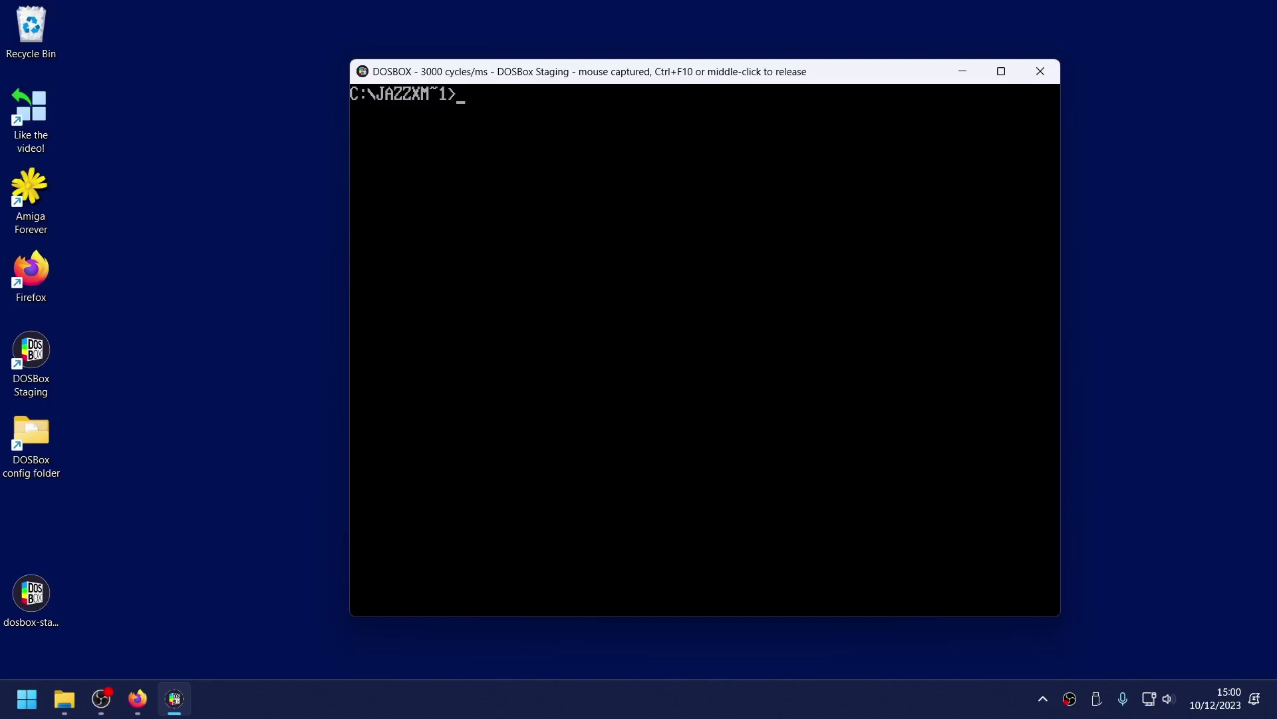
- Return from the JAZZXM~1 directory to the root of drive C, listing the contents of both directories
type("dir")
key("Return")
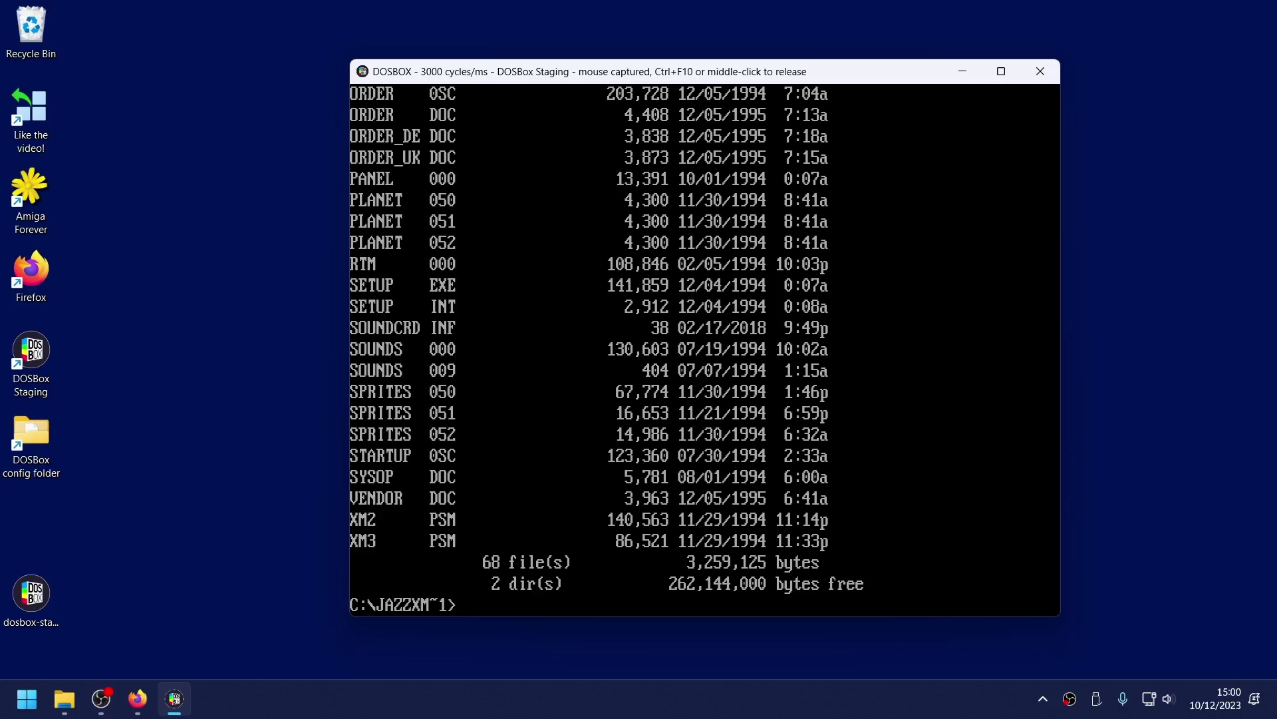
type("cd ..")
key("Return")
type("dir")
key("Return")
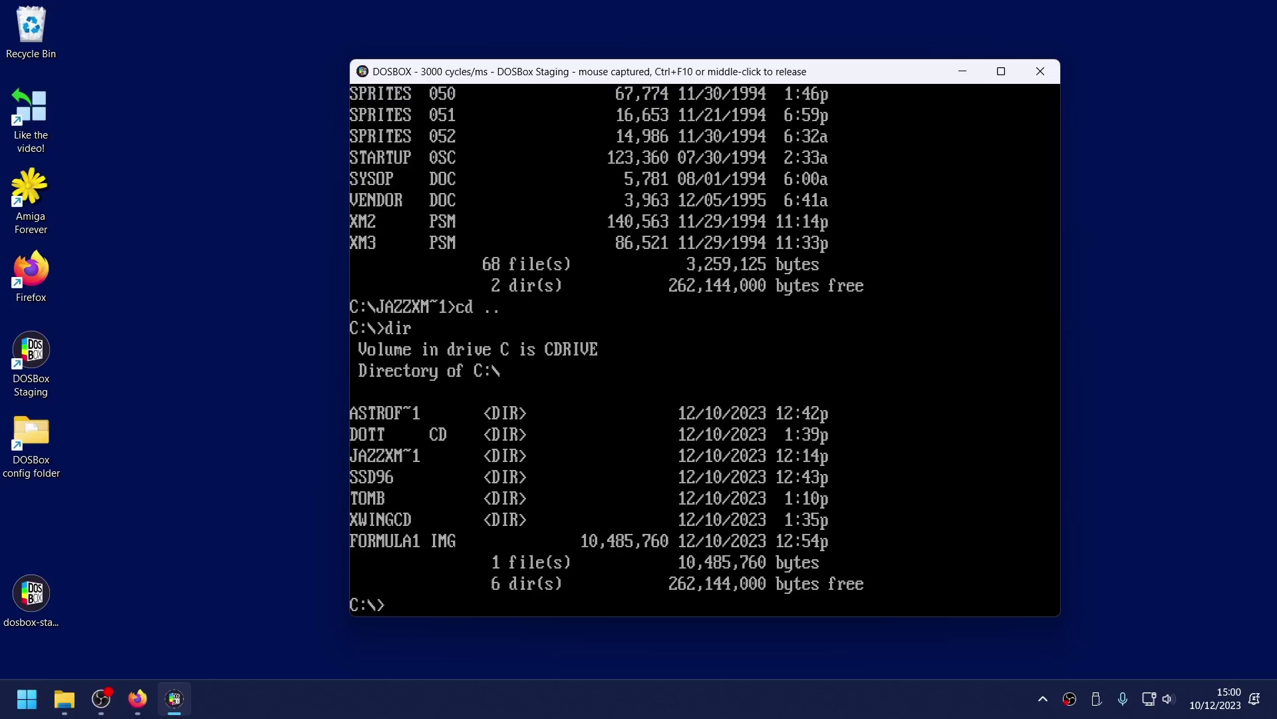
- Change into the SSD96 directory and list its contents with dir
type("cd SSD96")
key("Return")
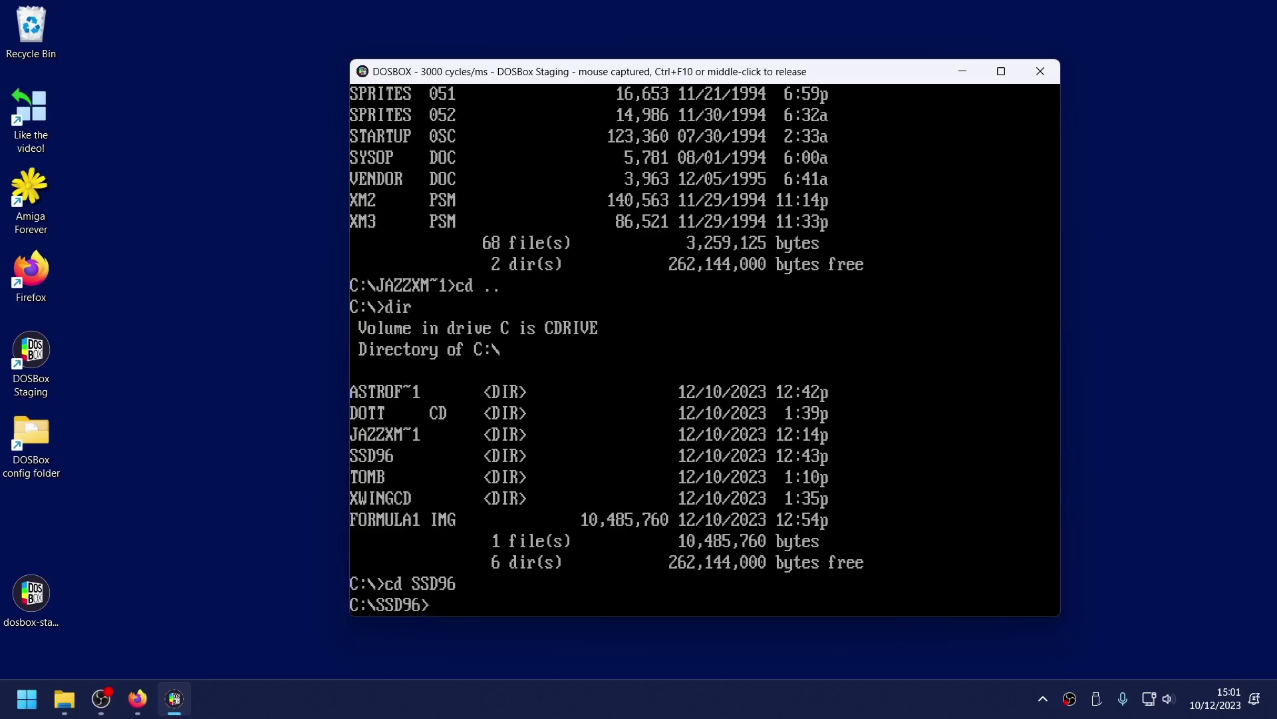
type("dir")
key("Return")
- Run the Super Stardust 96 demo program and autodetect the video card in its video setup
type("demo")
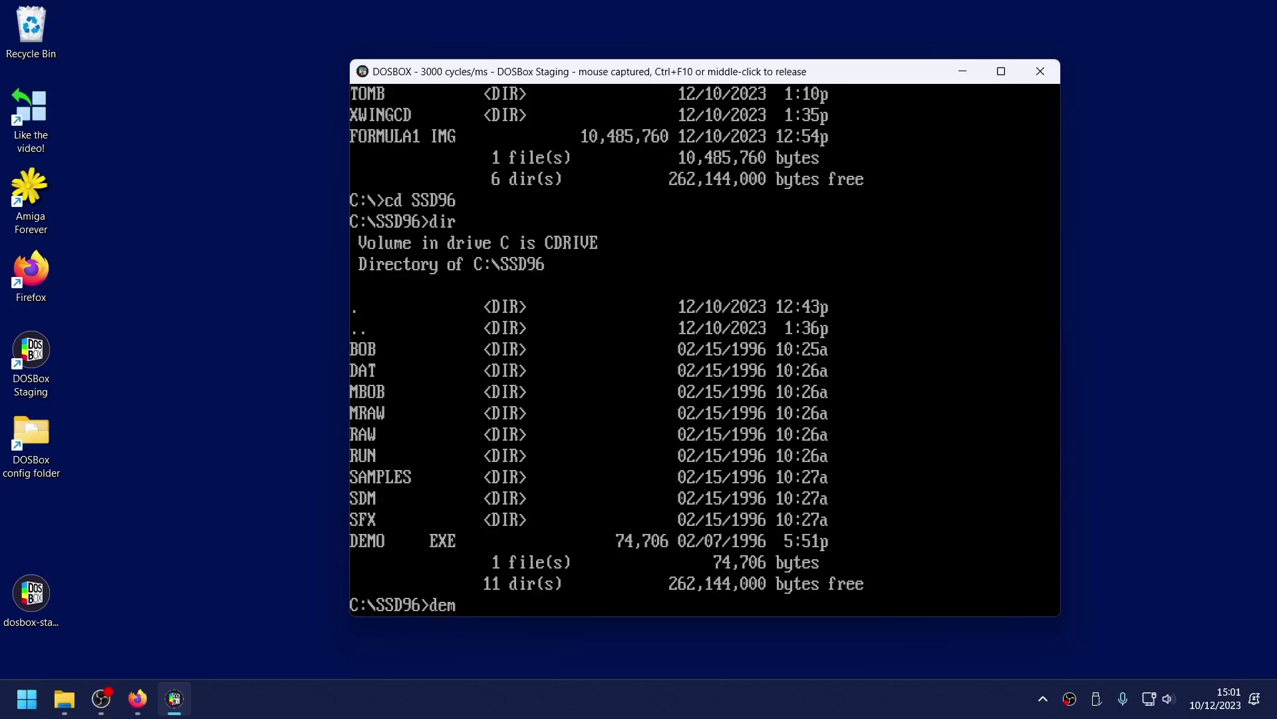
key("Return")
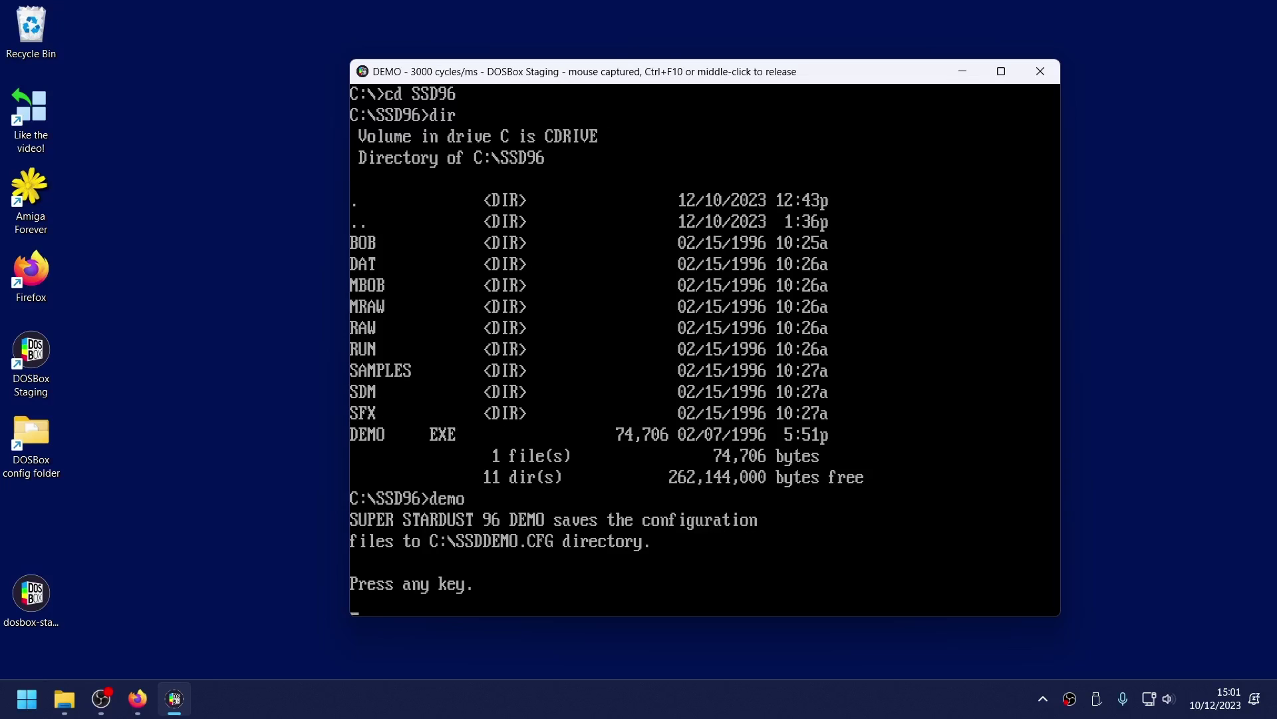
key("Return")
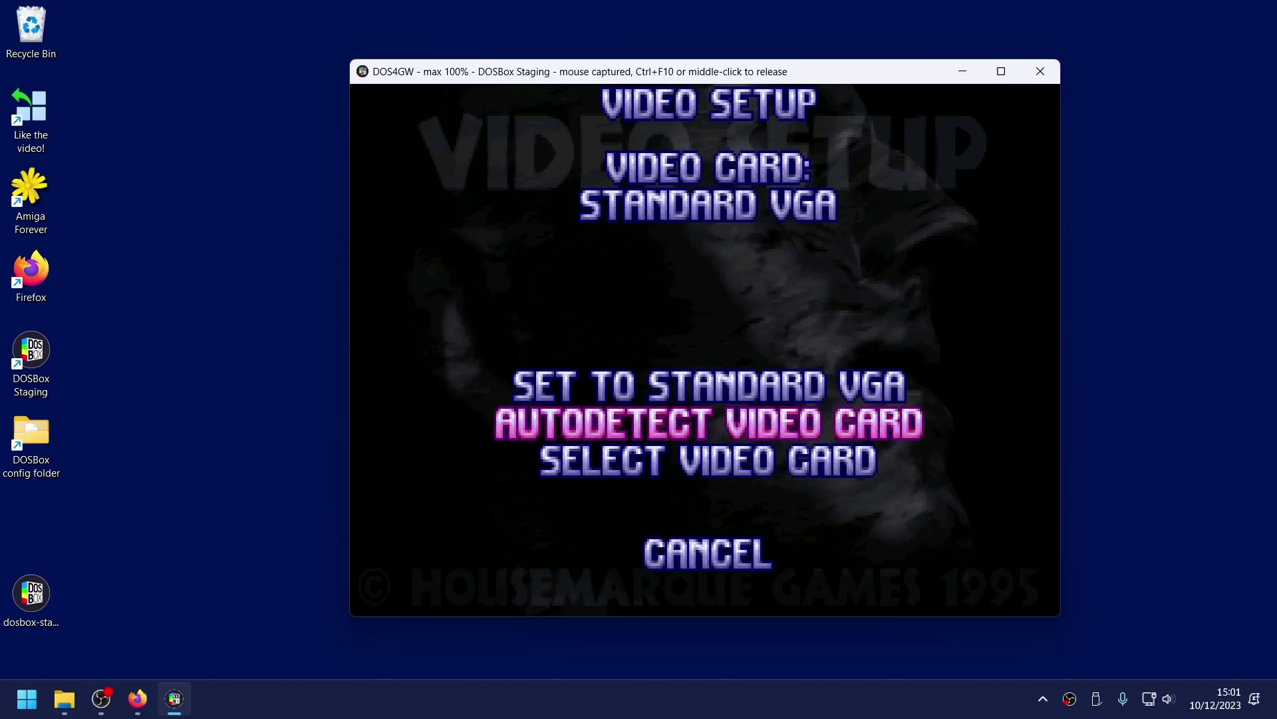
key("Return")
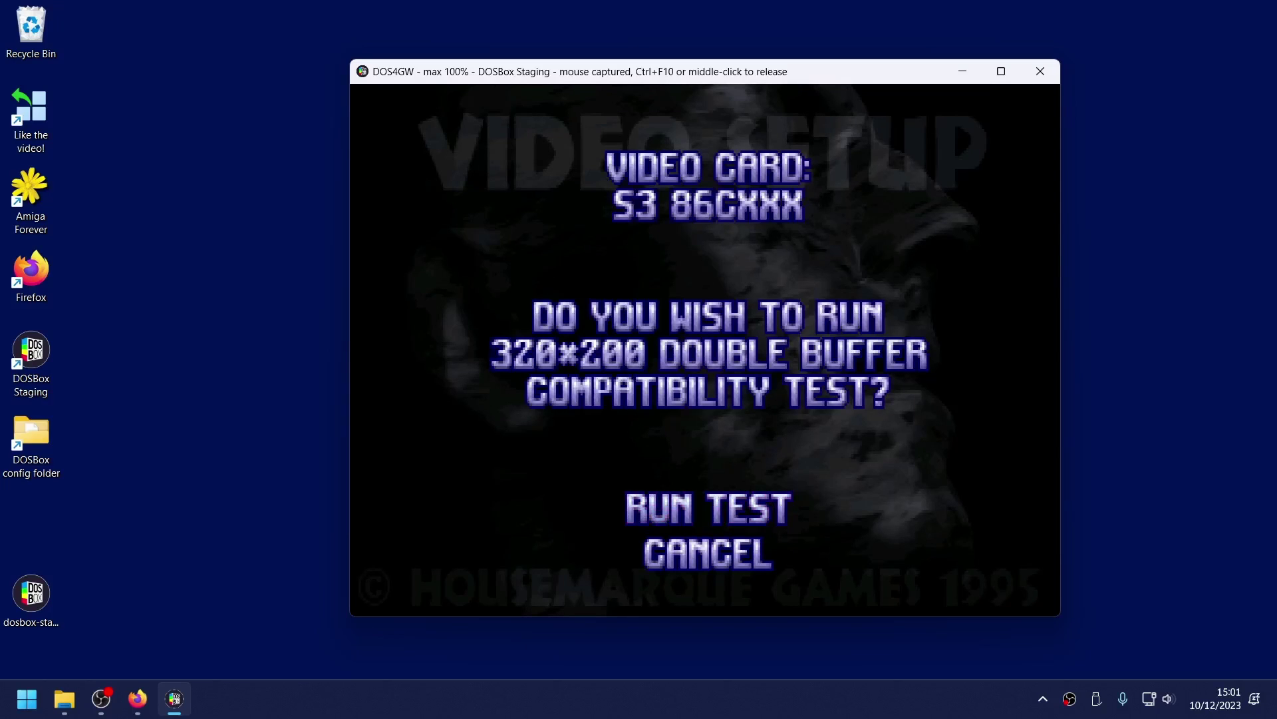
- Run the 320×200 double buffer compatibility test, confirm the screen was clear and flicker free, and start Super Stardust 96
key("Return")
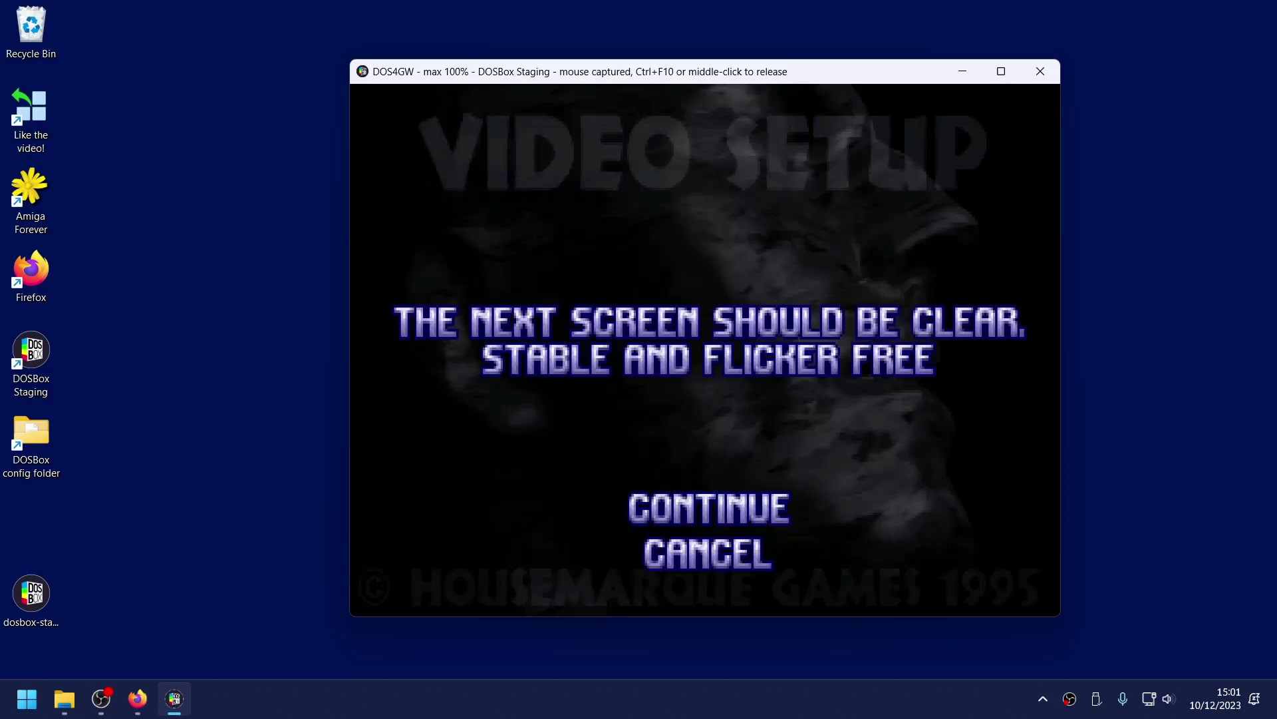
key("Return")
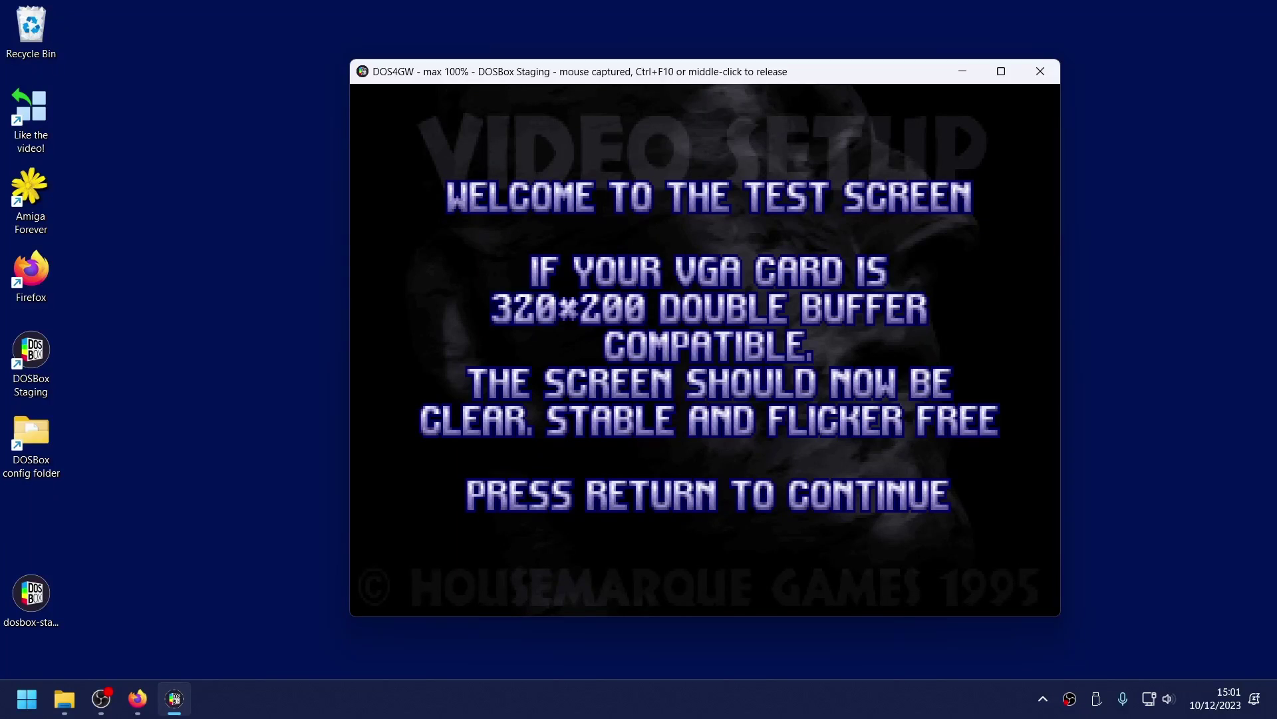
key("Return")
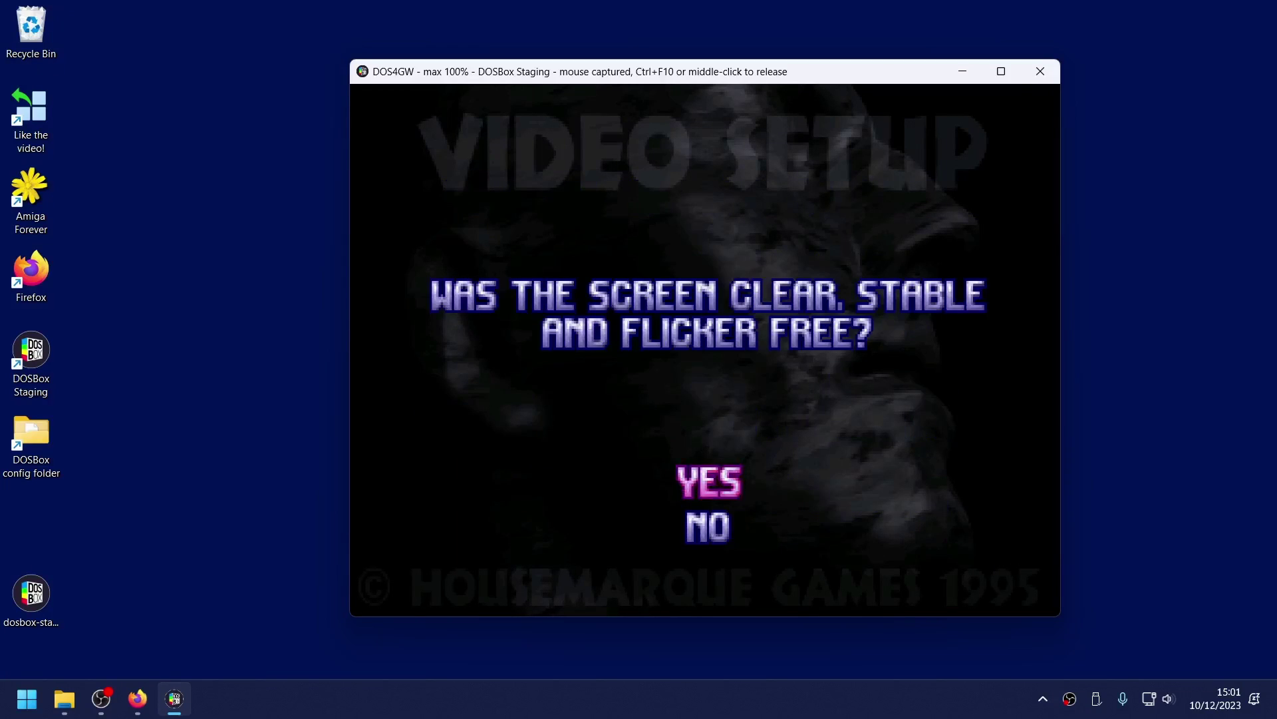
key("Return")
key("Return")
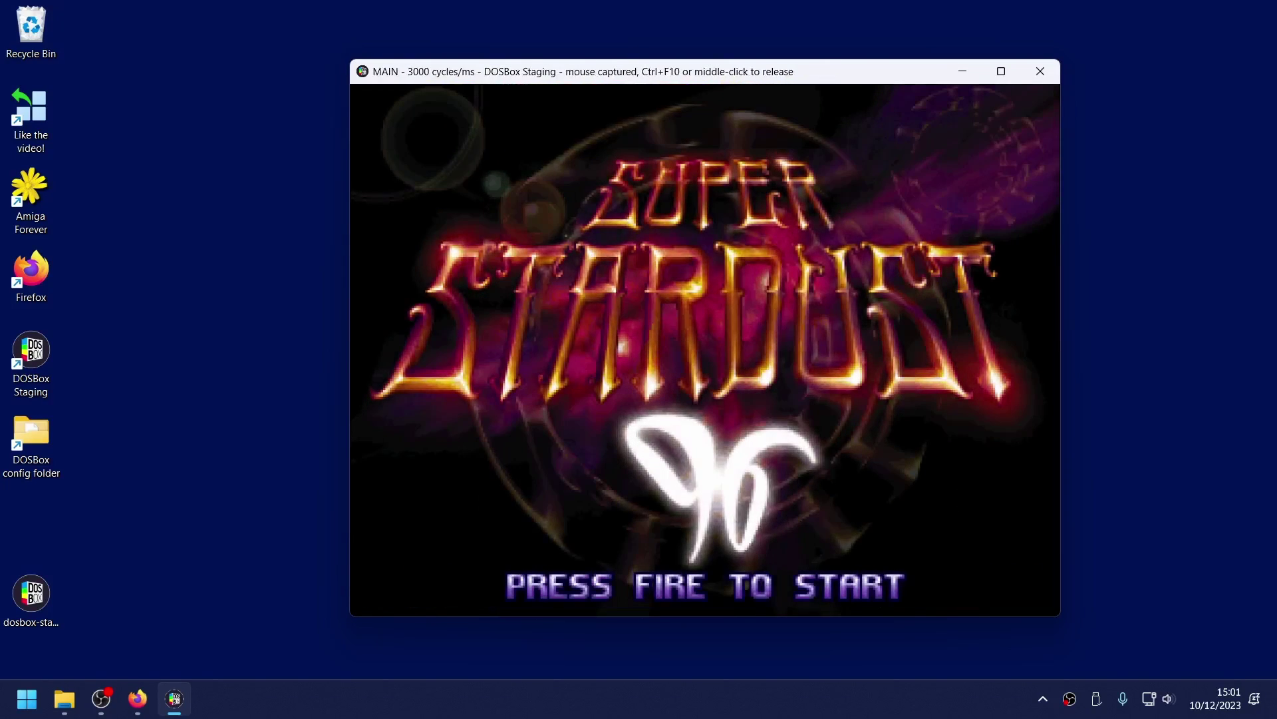
key("Return")
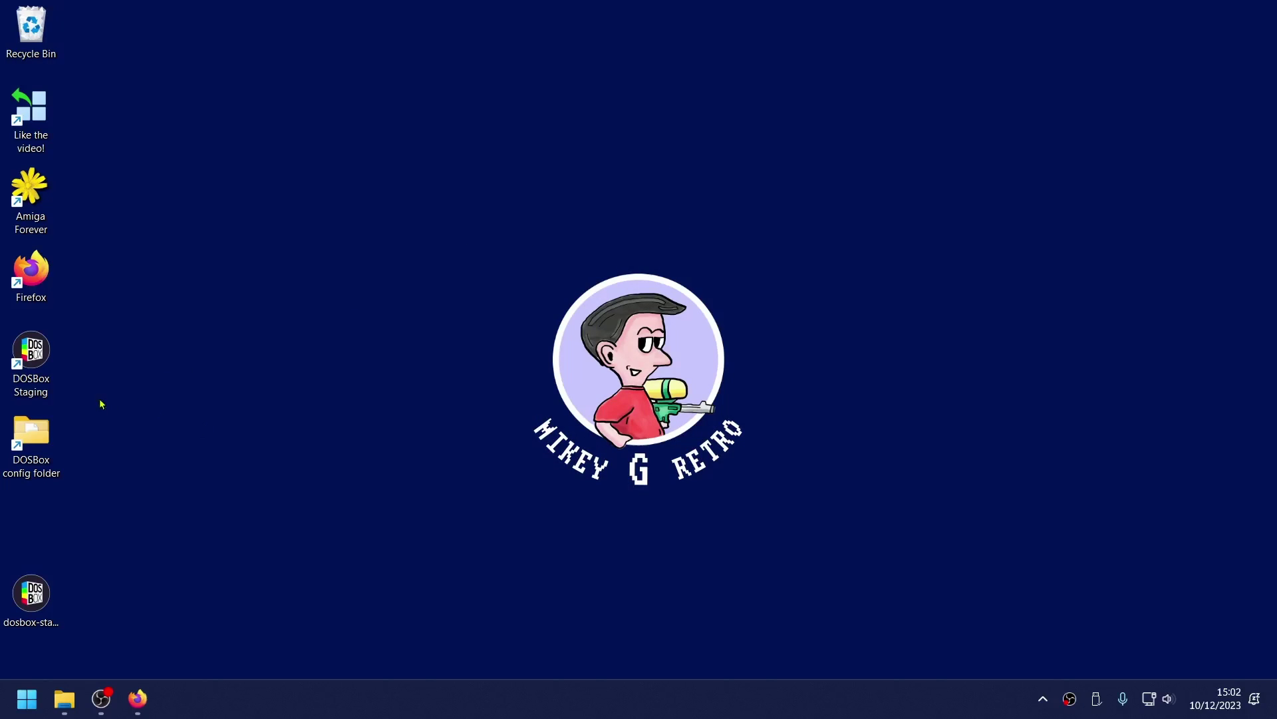
- Open dosbox-staging.conf from the DOSBox config folder in Notepad++
double_click(32, 431)
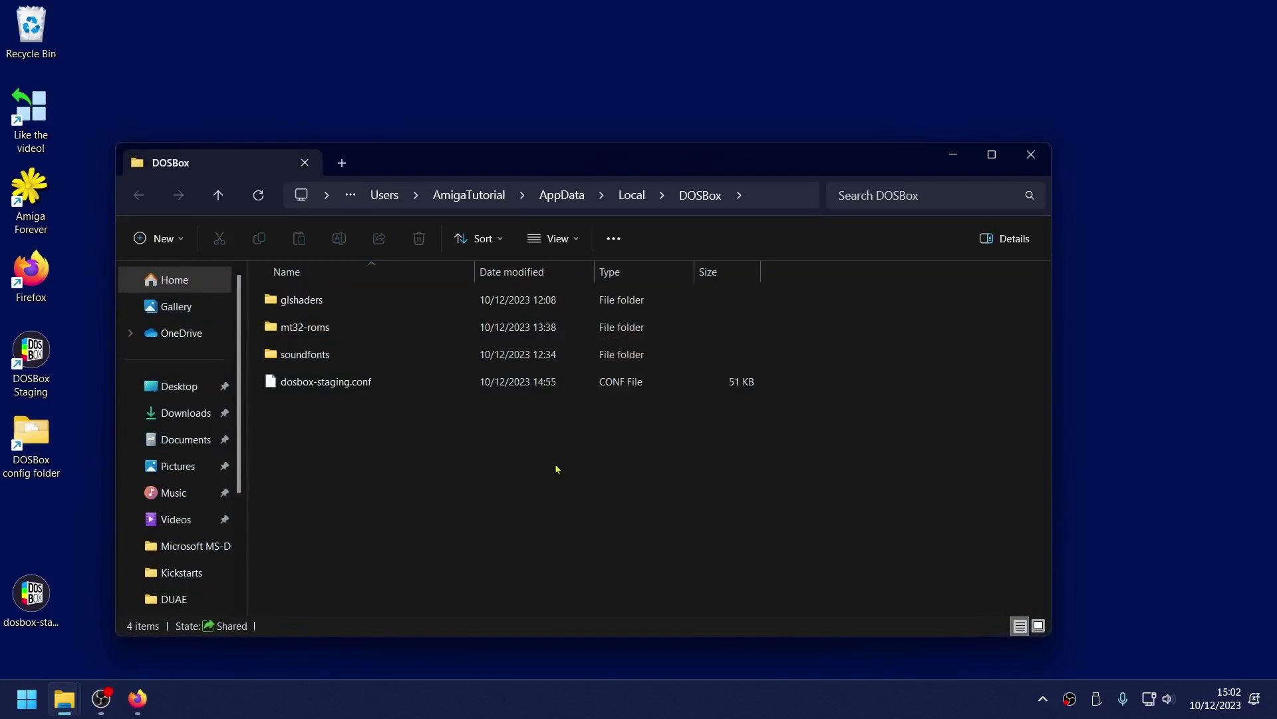
left_click(342, 381)
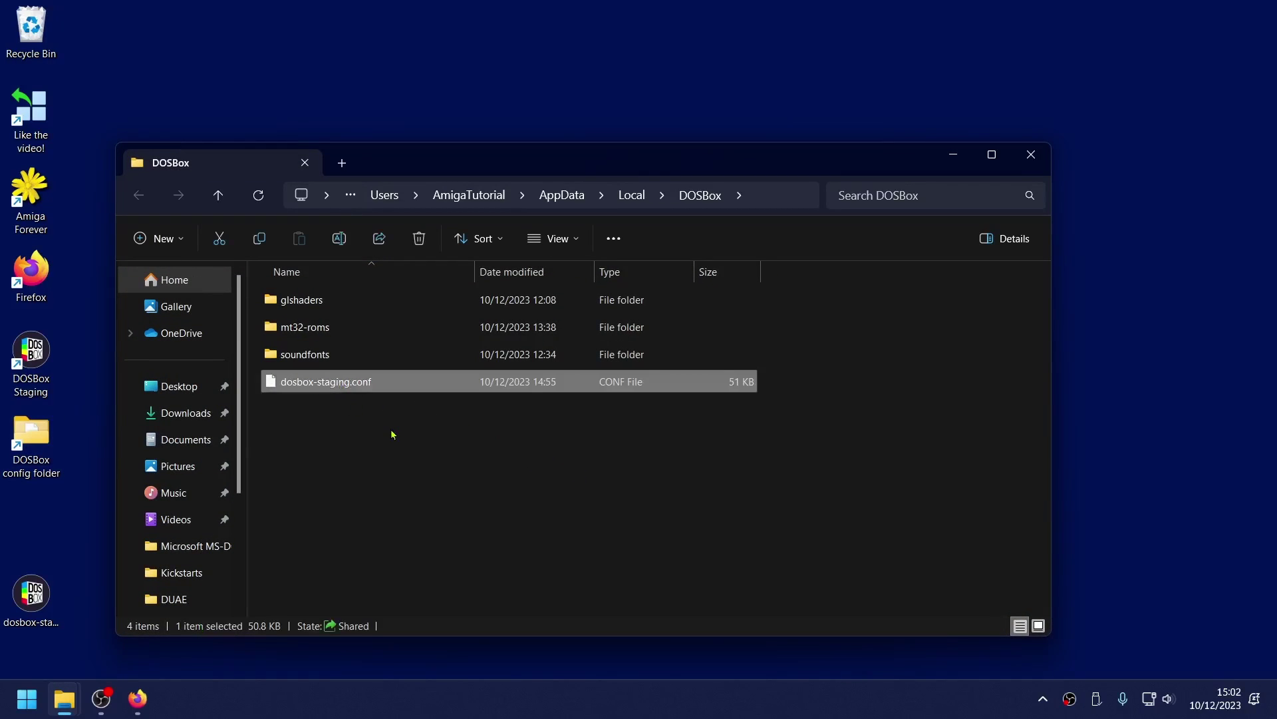
right_click(351, 385)
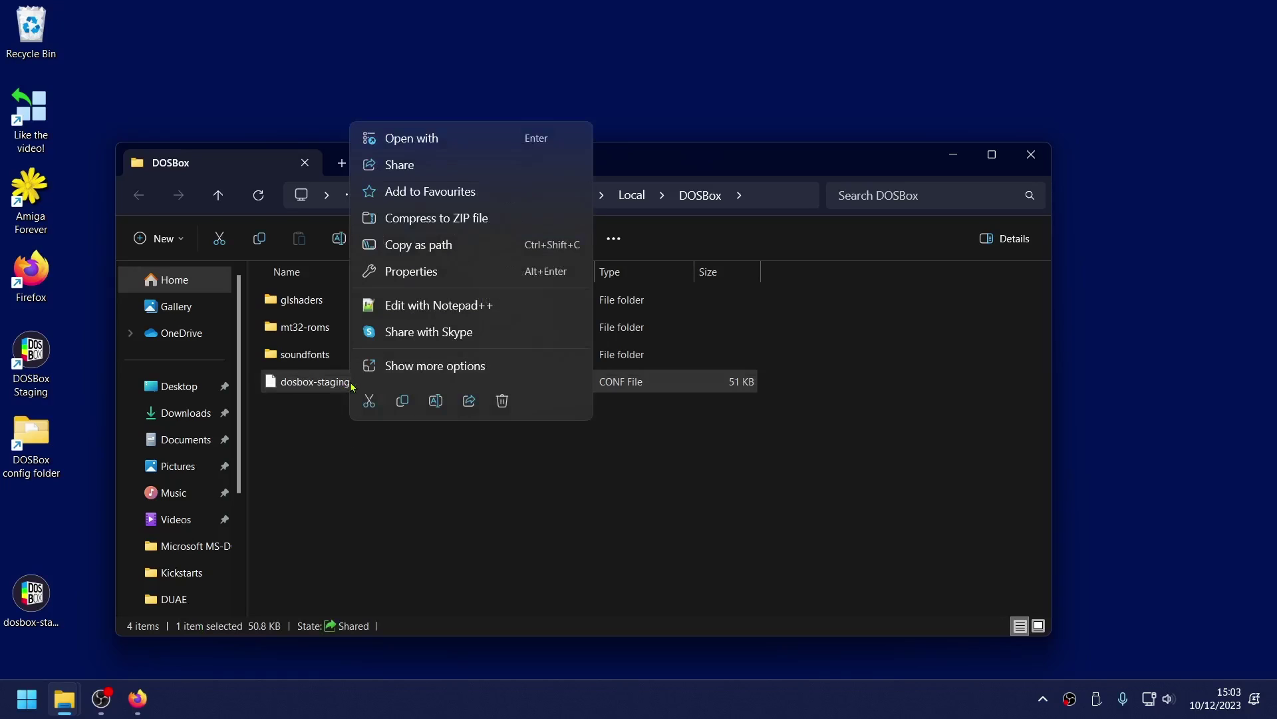
left_click(449, 308)
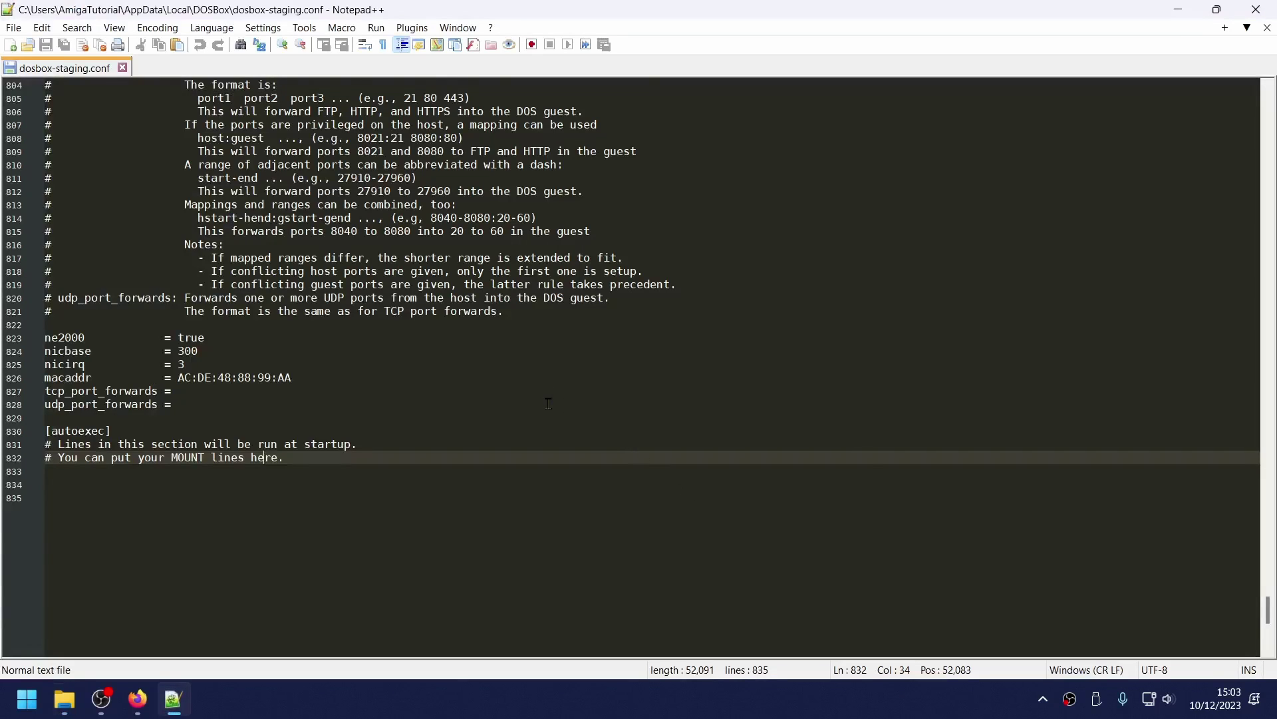
- Look through the configuration file, from its closing sections back to the [sdl] comments and the settings listed beneath them
scroll(548, 403, "up", 8)
scroll(1193, 517, "up", 11)
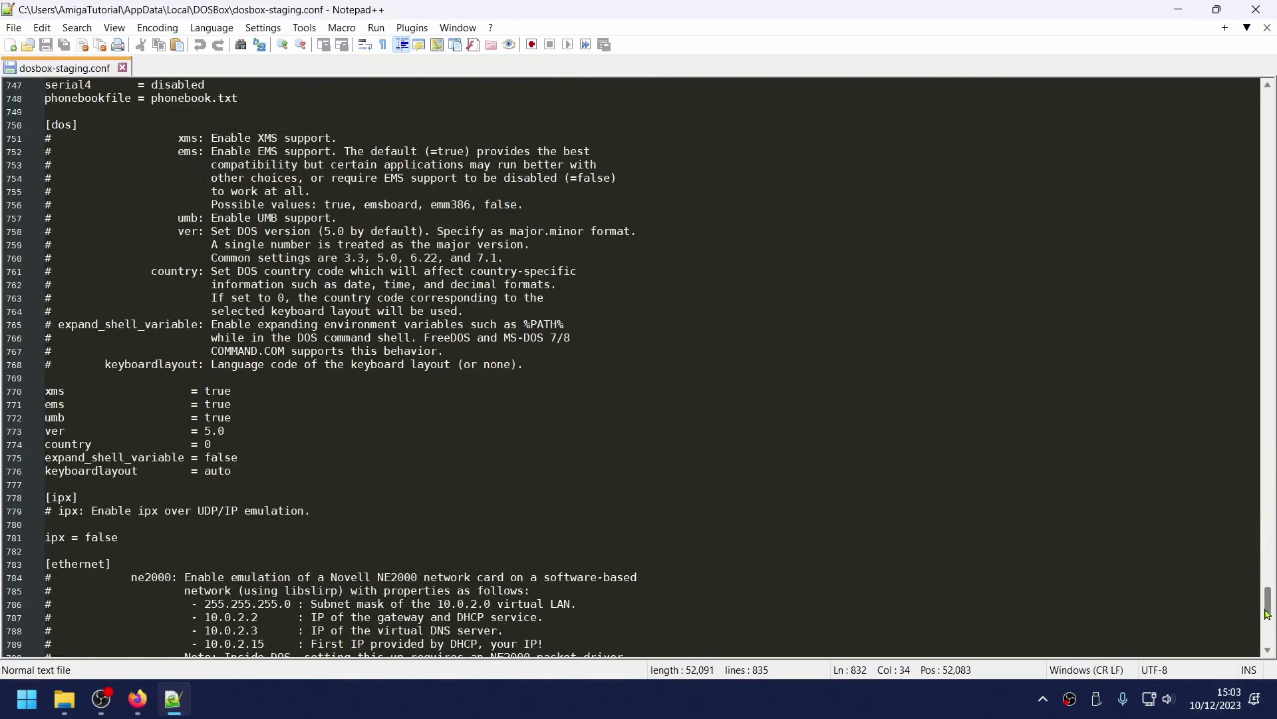
scroll(1275, 388, "down", 14)
key("ctrl+Home")
left_click(554, 226)
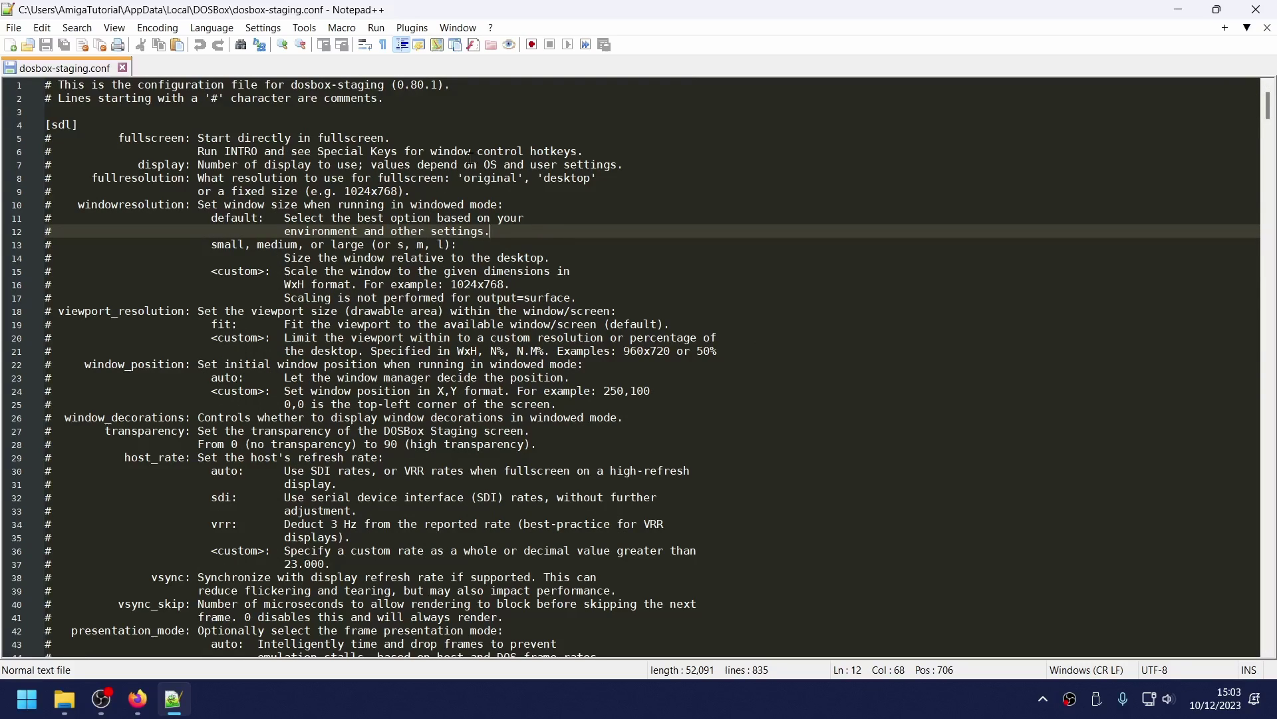
scroll(453, 166, "down", 1)
scroll(339, 364, "down", 4)
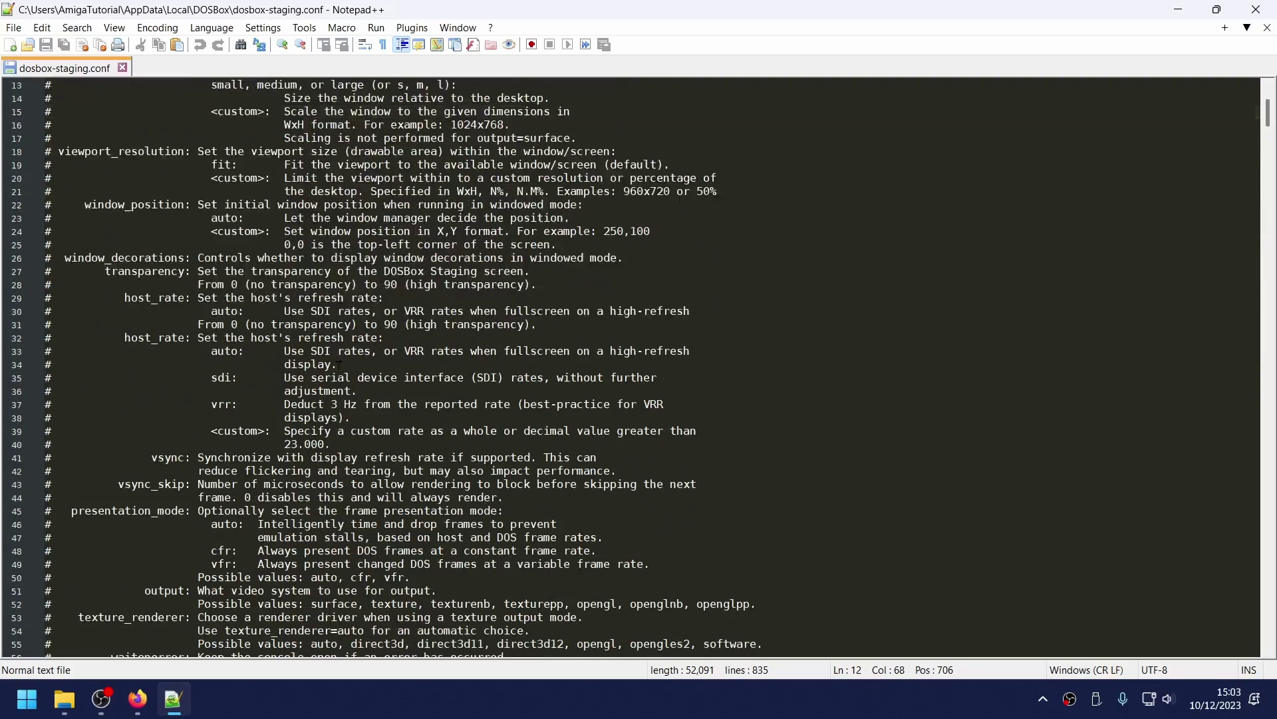
scroll(346, 351, "up", 4)
scroll(346, 352, "up", 1)
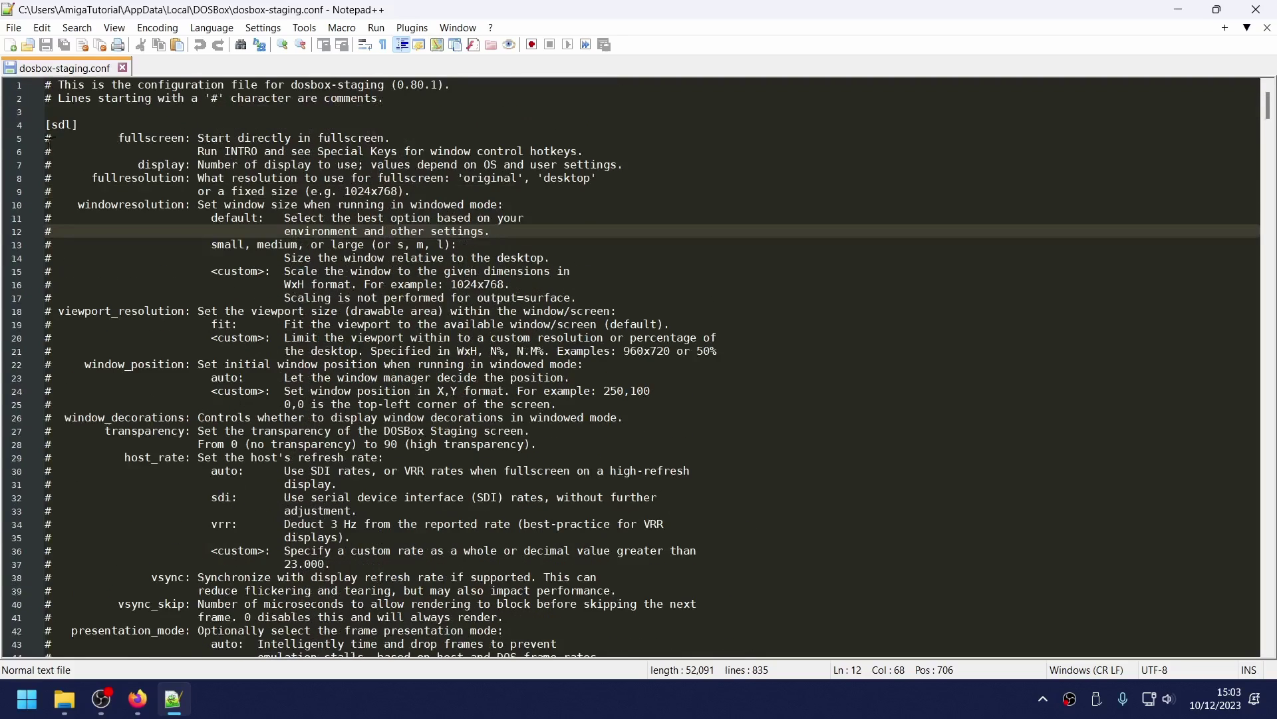
scroll(347, 351, "down", 4)
scroll(346, 352, "down", 3)
scroll(221, 436, "down", 7)
scroll(253, 381, "down", 2)
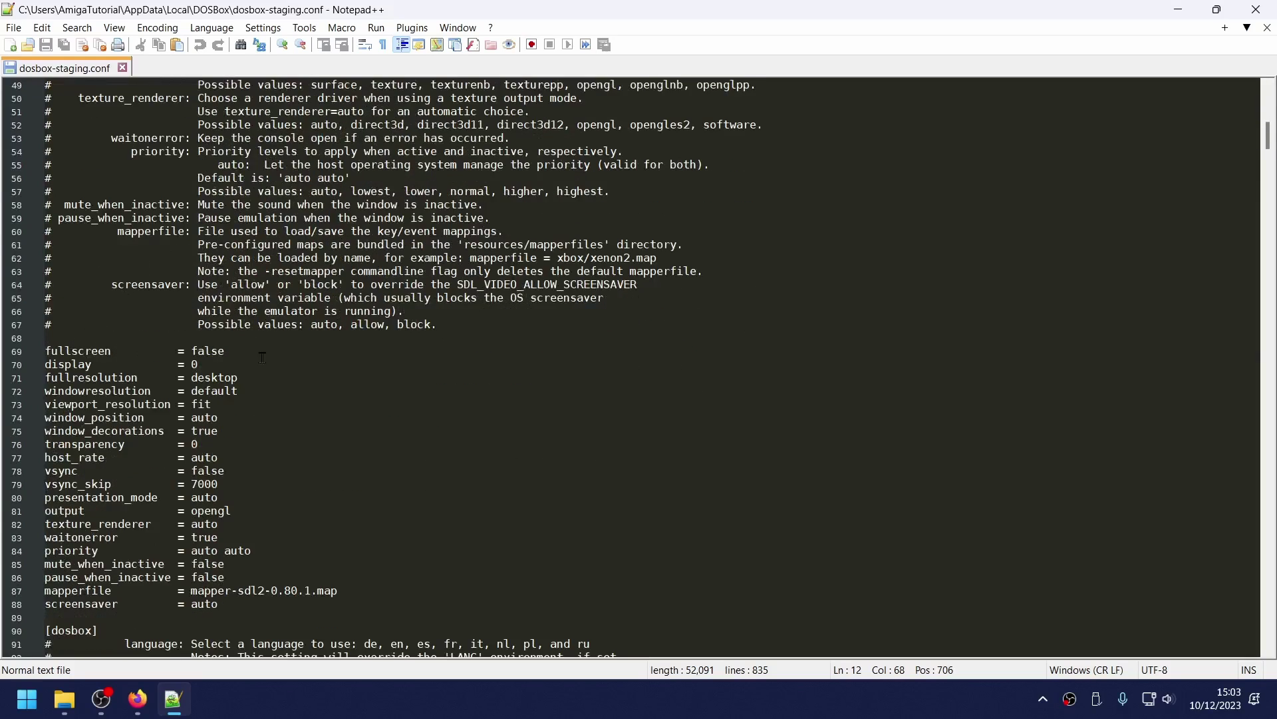
- Examine the fullscreen, windowresolution and output settings in the [sdl] section, including the possible values described for output
double_click(199, 350)
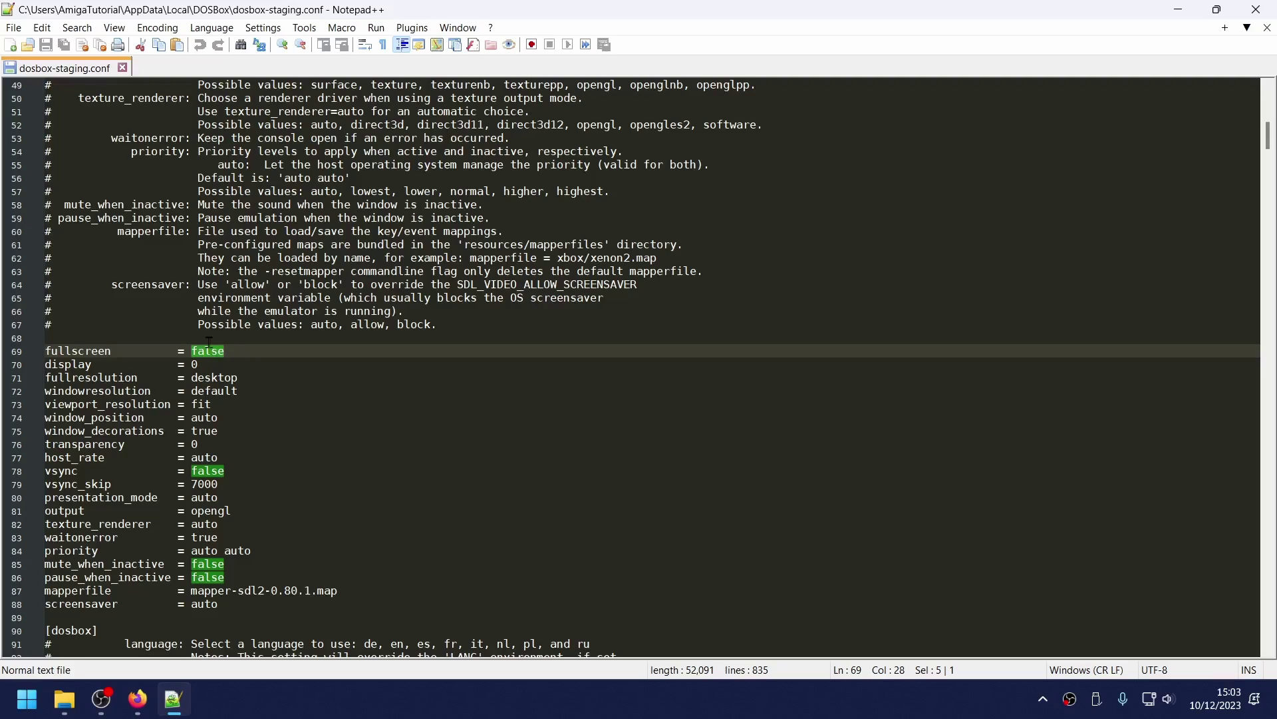
left_click(248, 389)
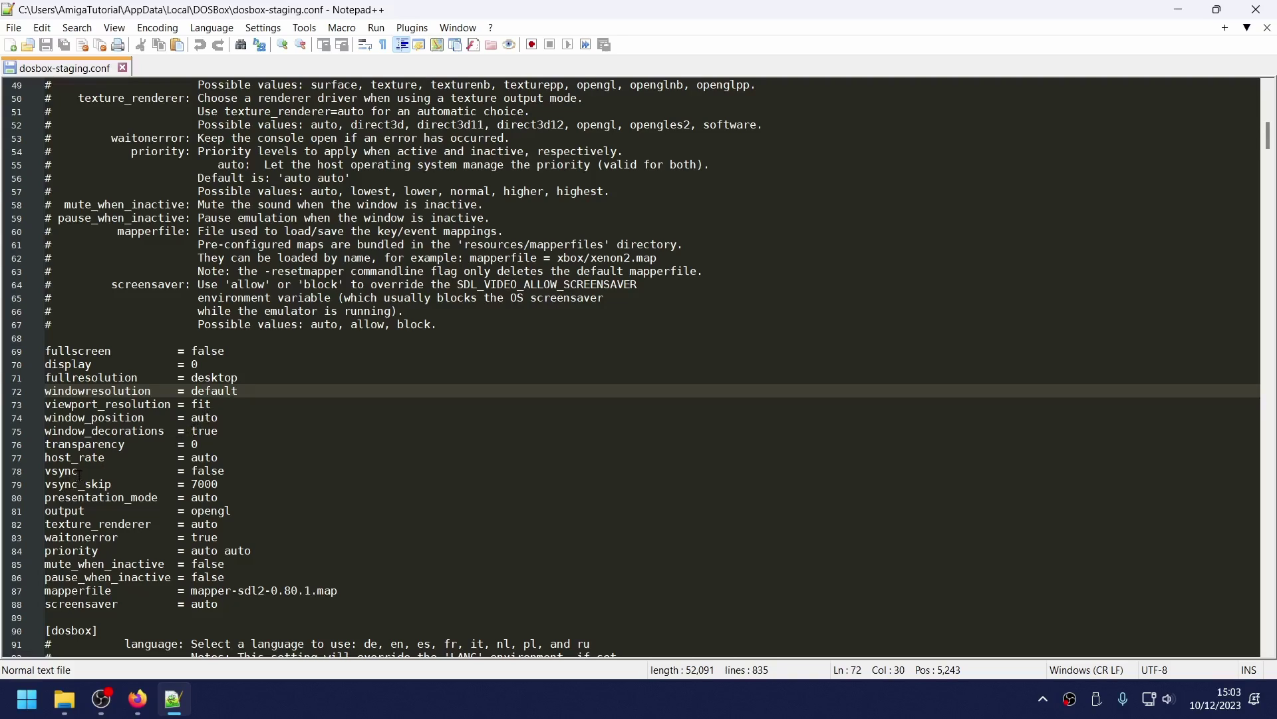
left_click(244, 509)
scroll(255, 363, "up", 1)
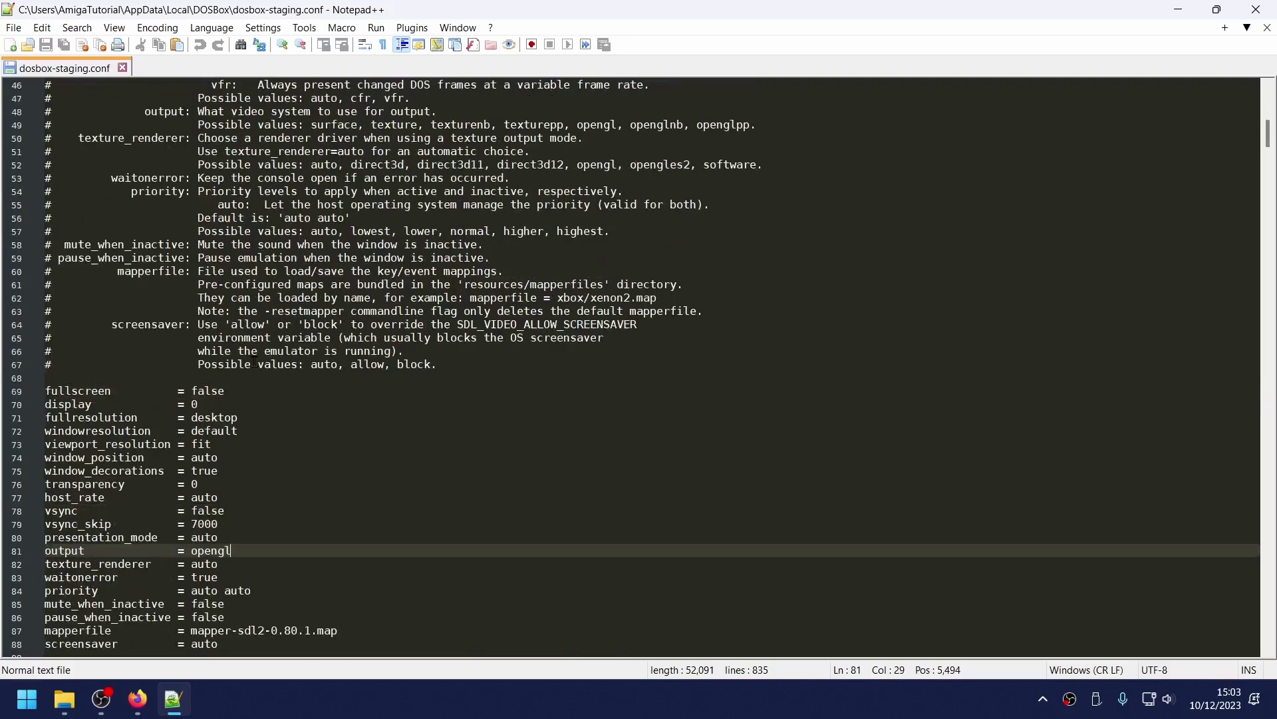
scroll(254, 362, "up", 2)
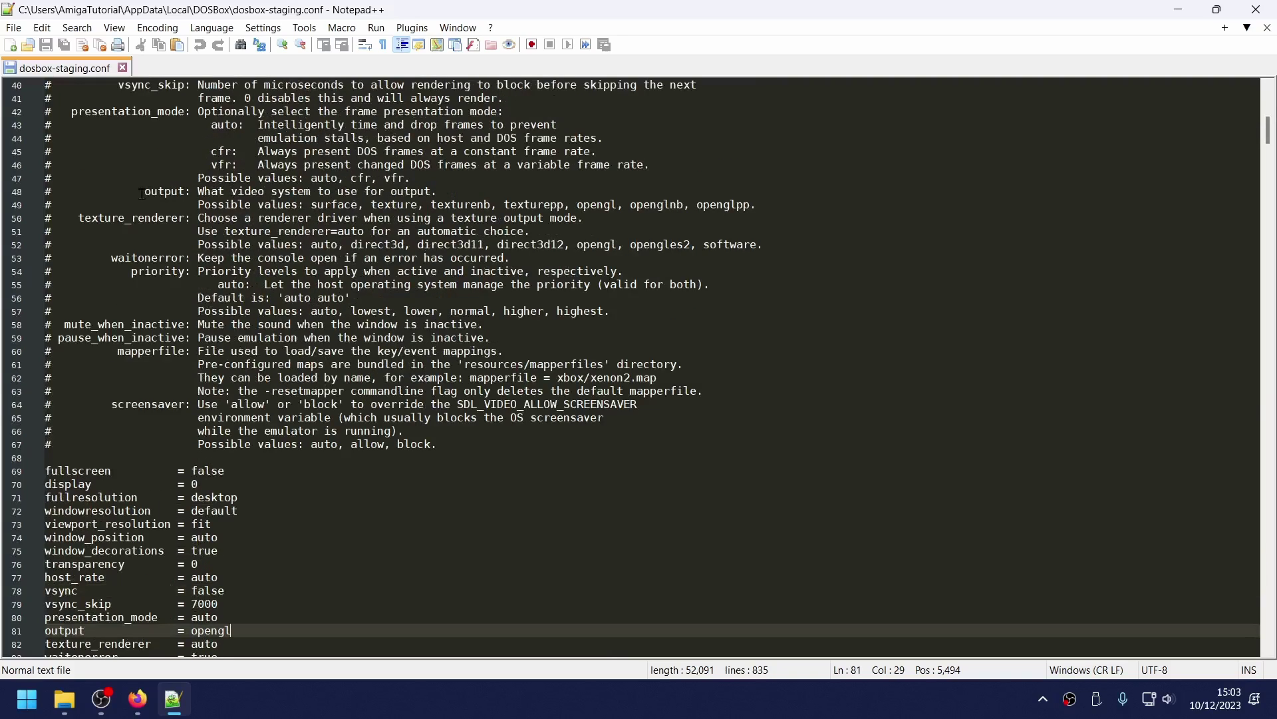
left_click_drag(143, 192, 759, 204)
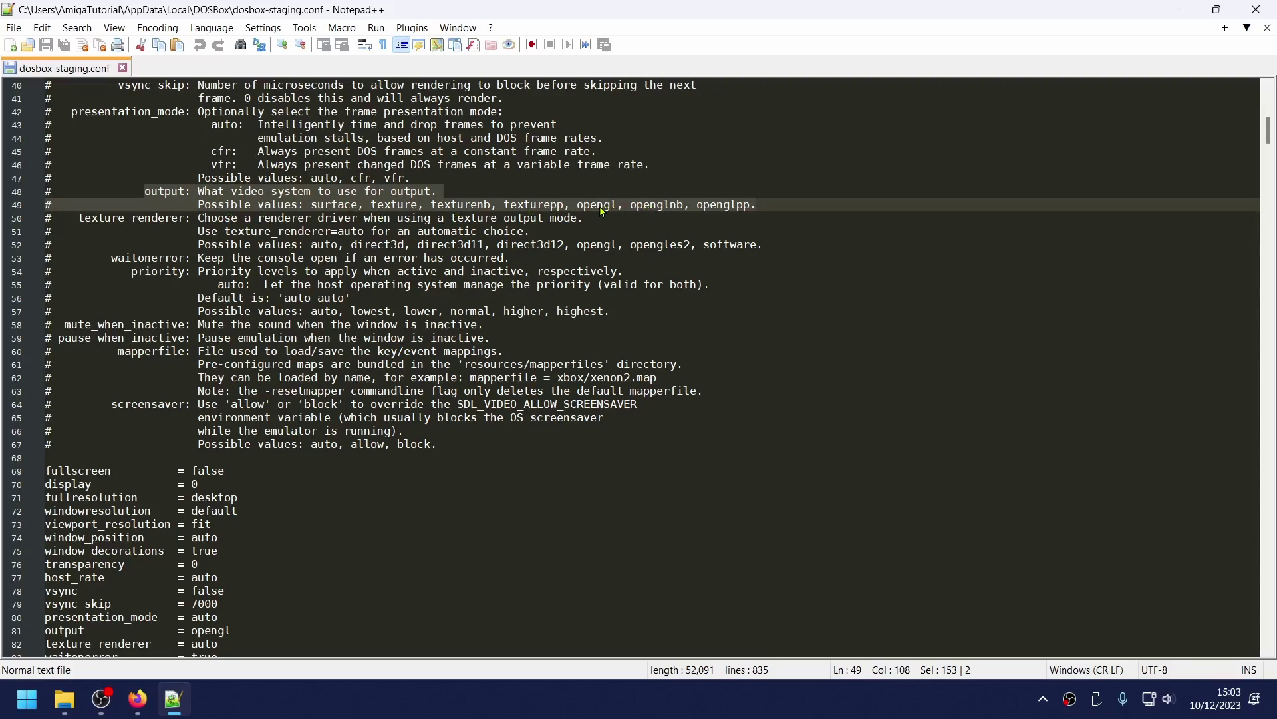
- Set output to openglpp in the [sdl] section, then save and close the configuration file
scroll(400, 419, "down", 4)
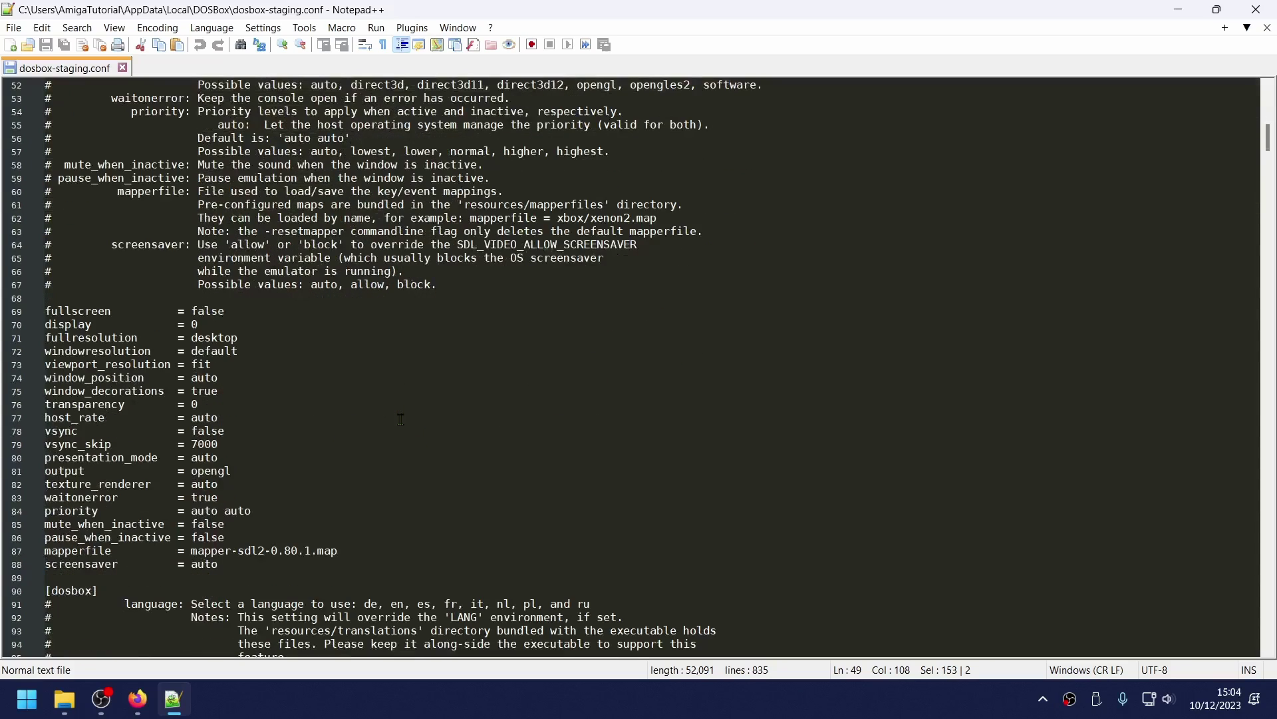
left_click(241, 473)
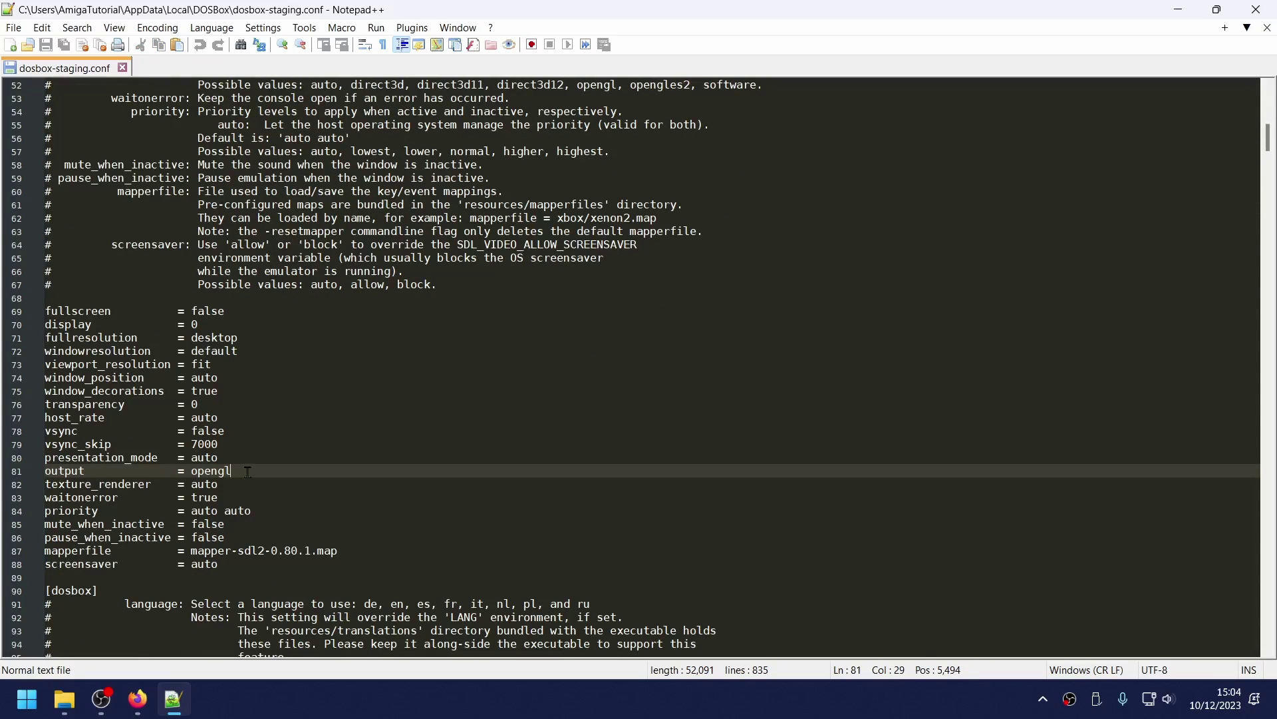
type("pp")
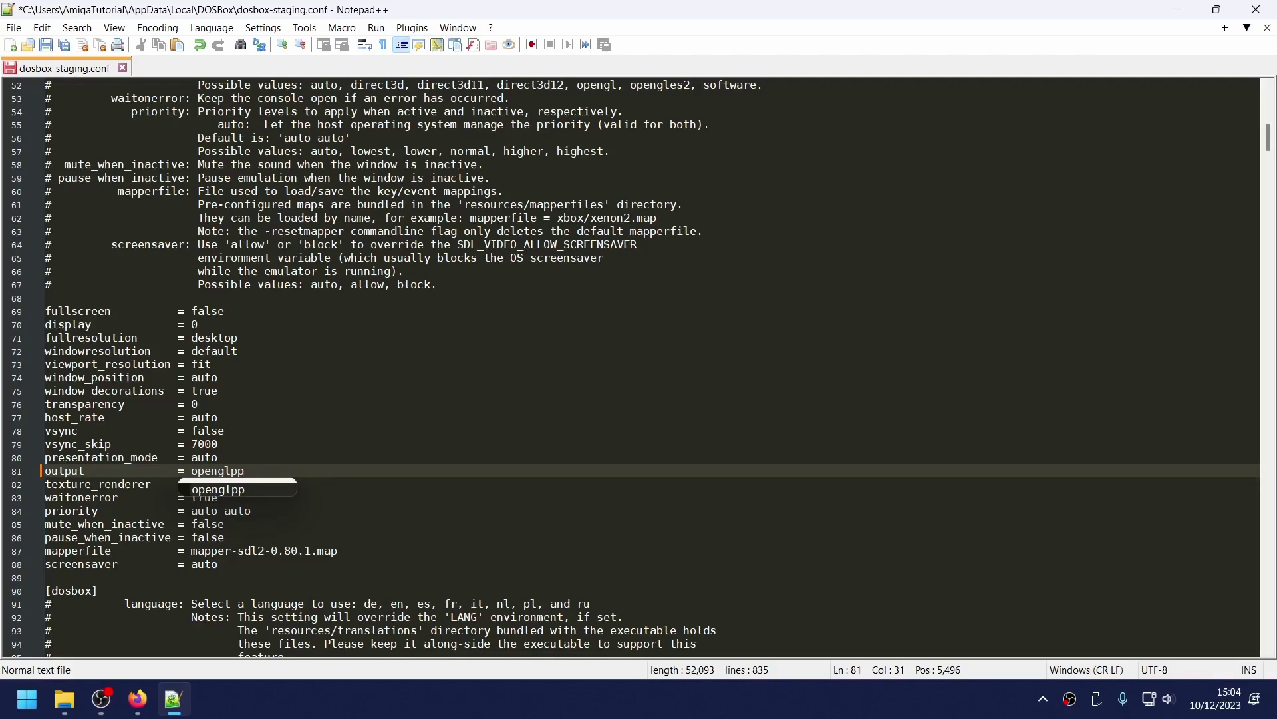
left_click(368, 469)
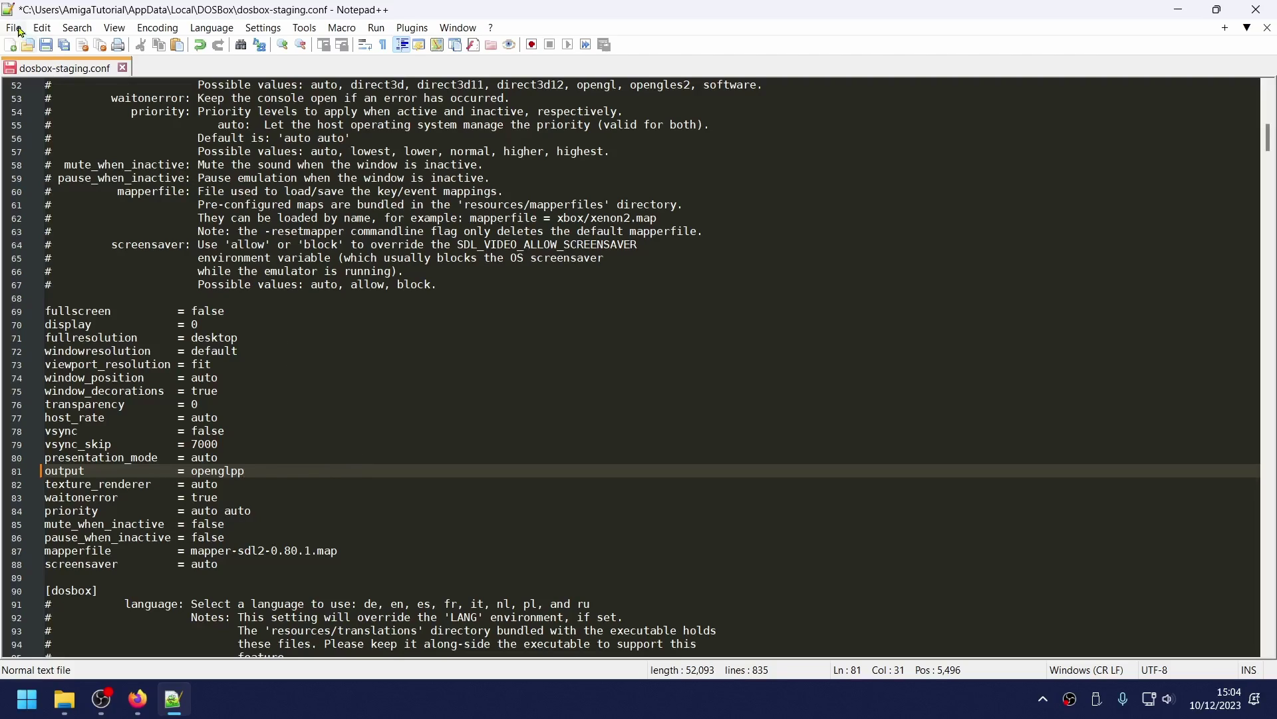
left_click(45, 46)
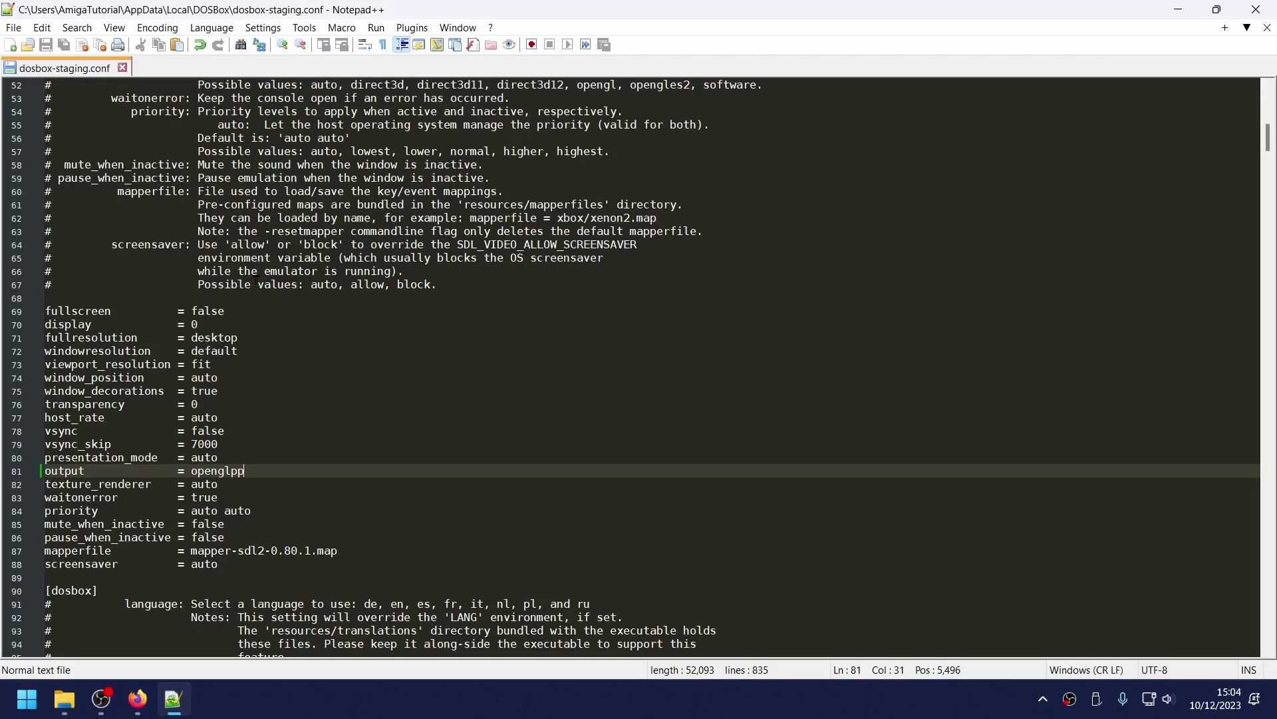
scroll(410, 366, "down", 3)
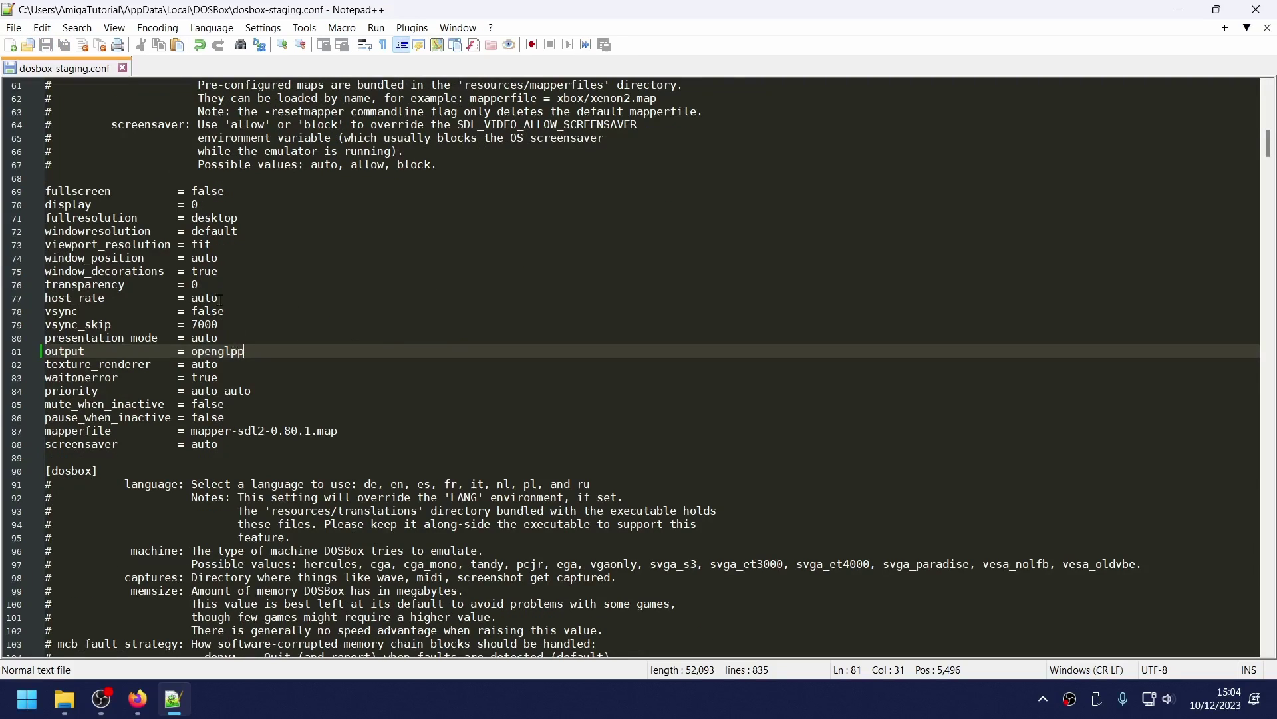
left_click(1256, 14)
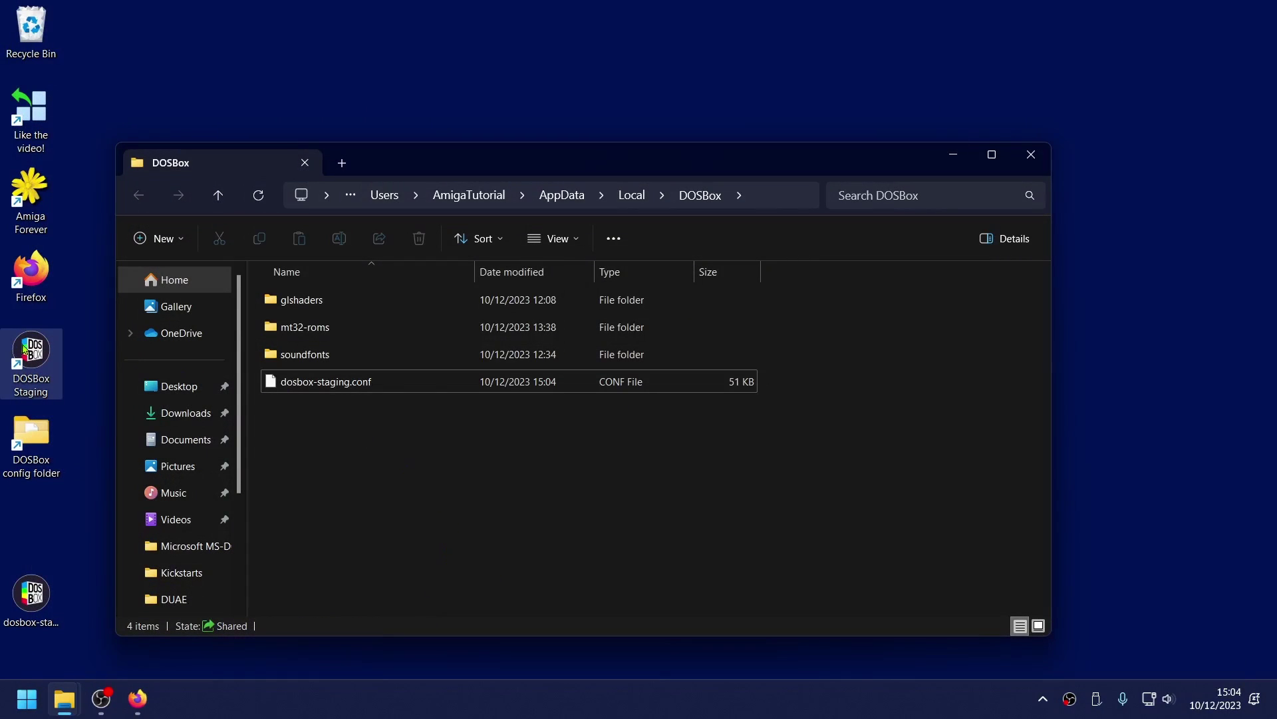
- Launch DOSBox Staging and mount the C:\DOS folder as drive C
double_click(28, 350)
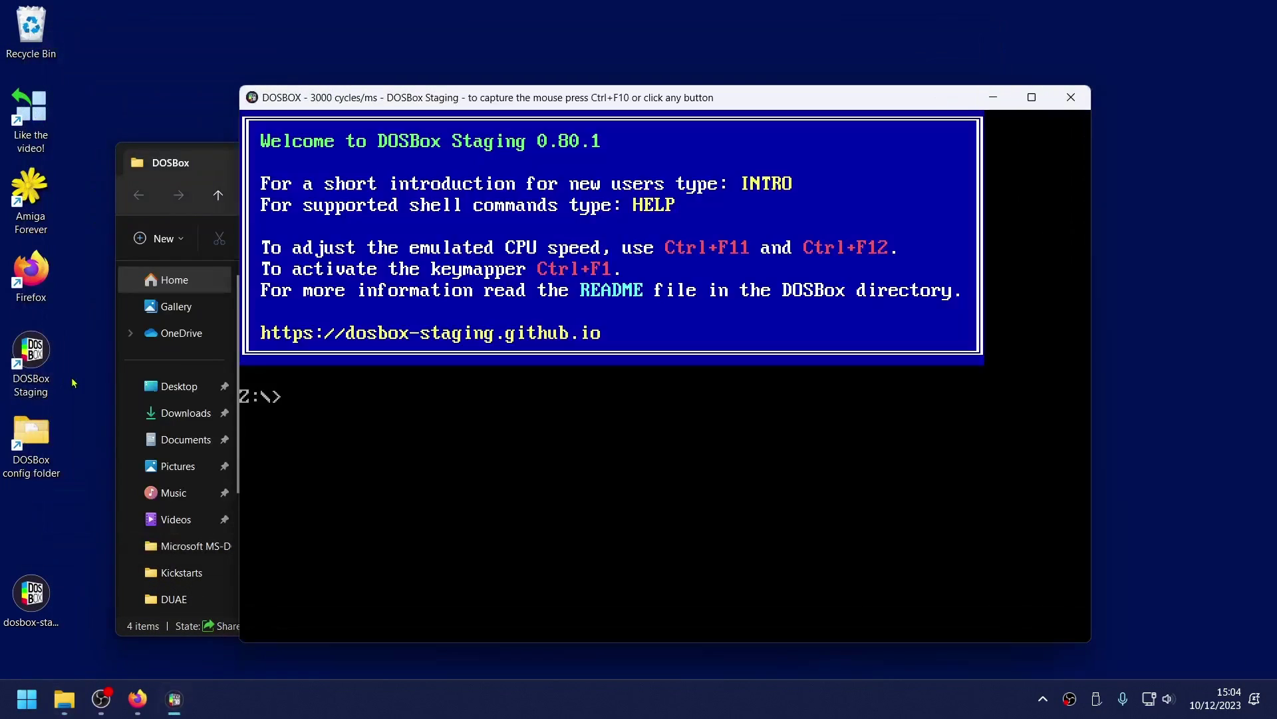
left_click_drag(426, 97, 413, 92)
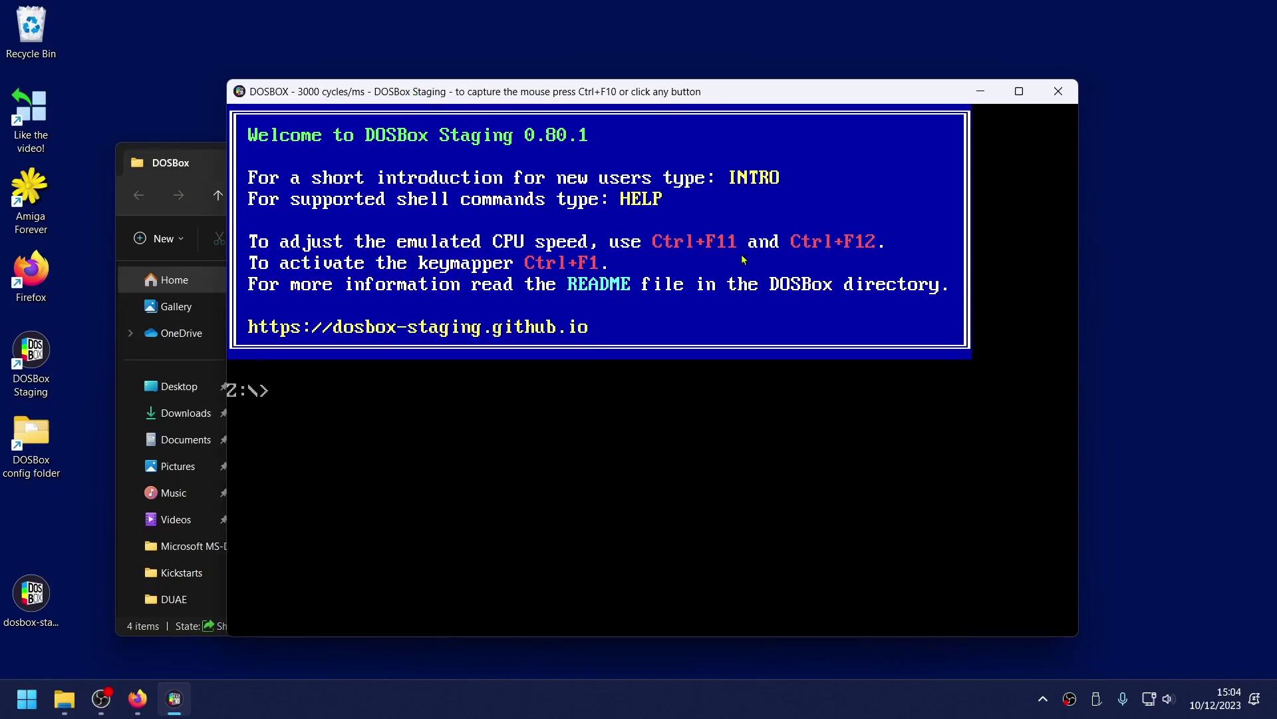
type("mount Cc C:\\DOS")
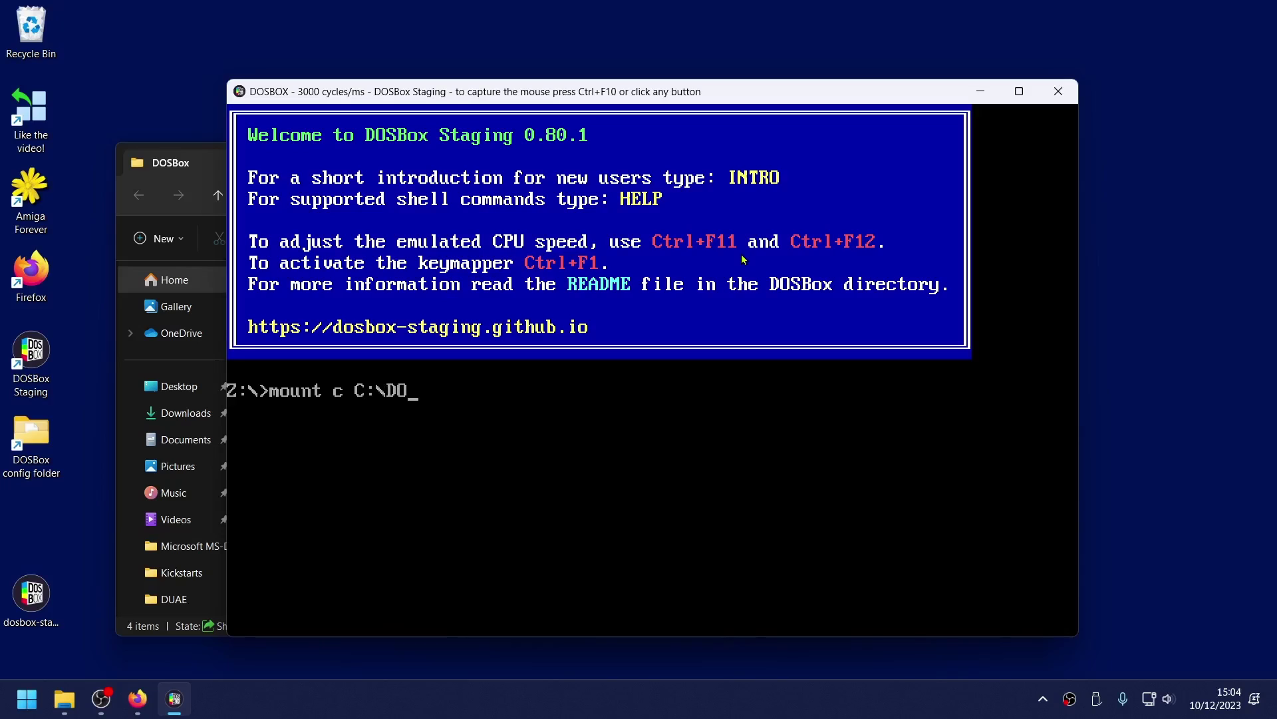
key("Return")
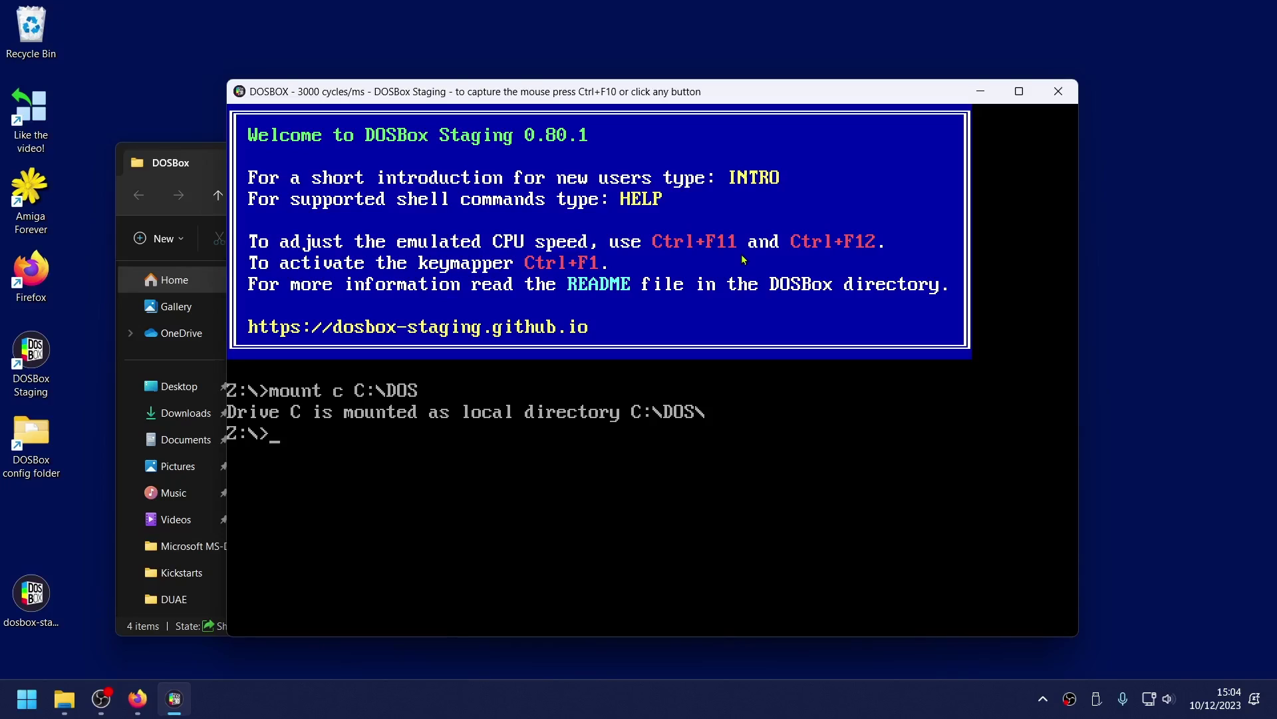
- Exit DOSBox Staging and reopen dosbox-staging.conf in Notepad++
type("exit")
key("Return")
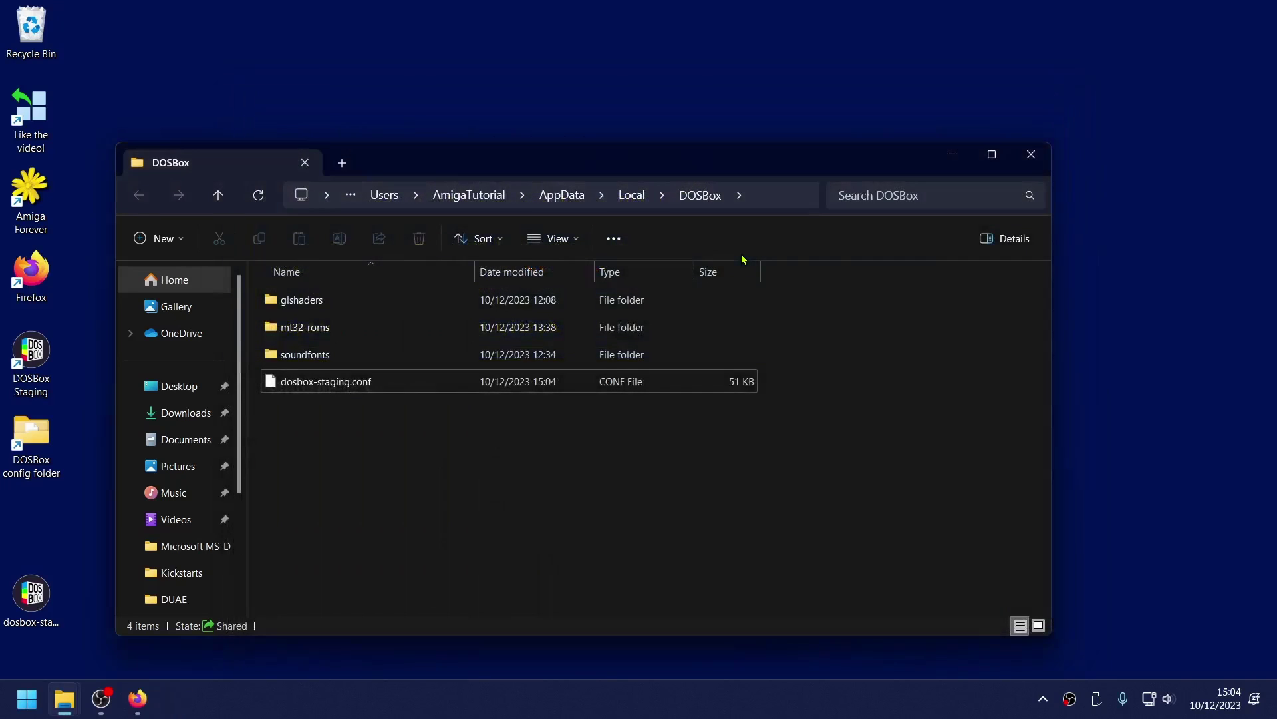
right_click(315, 382)
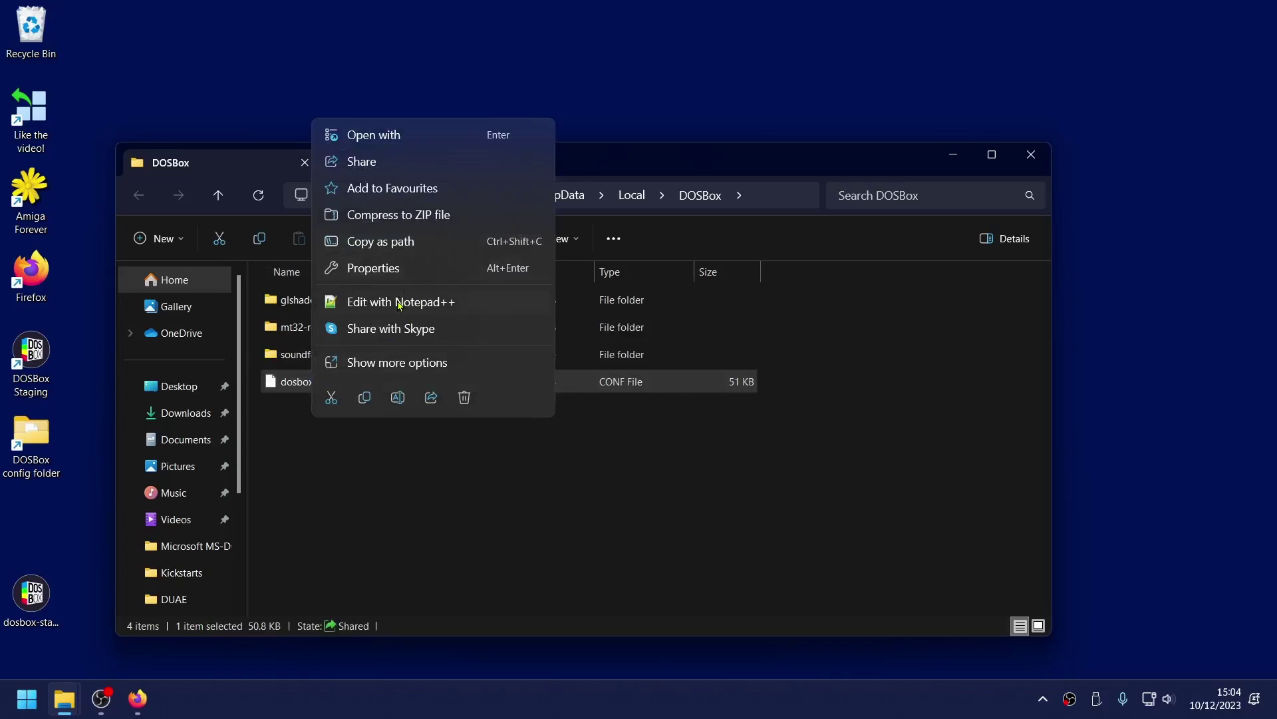
left_click(399, 302)
- Add the line "MOUNT C C:\DOS" under the [autoexec] section at the end of dosbox-staging.conf
left_click_drag(1269, 172, 1260, 625)
left_click(173, 285)
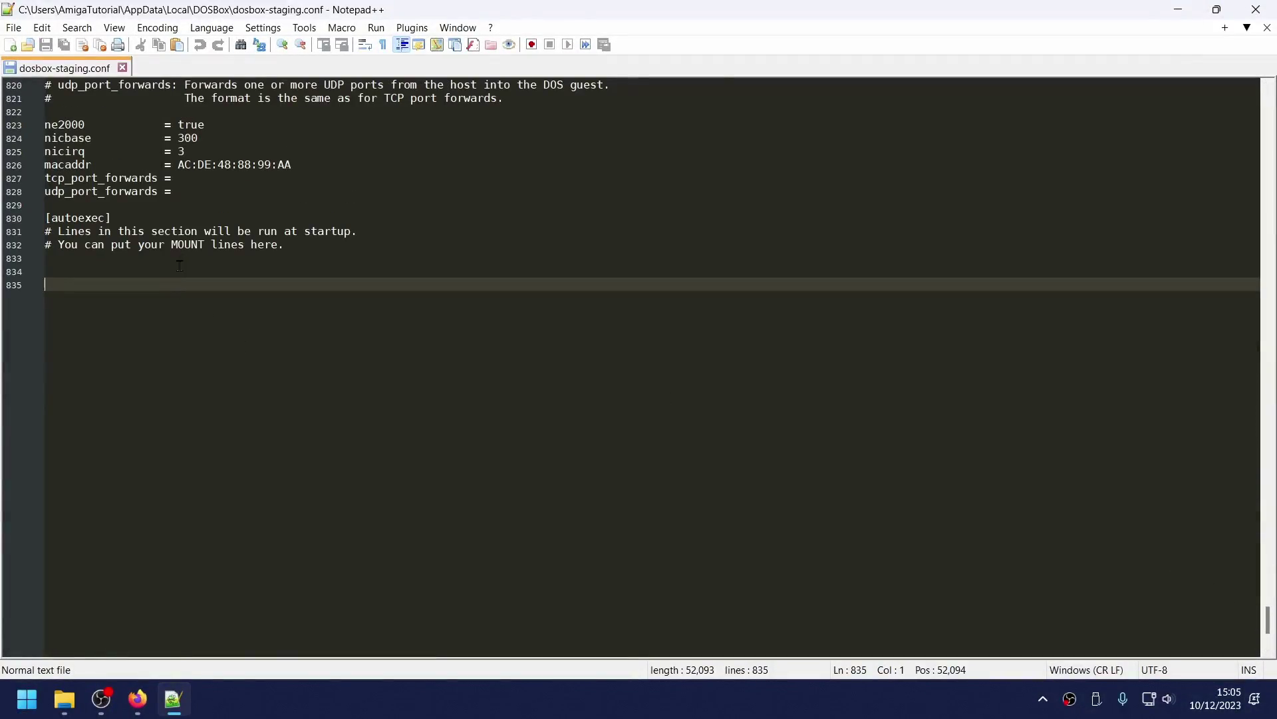
left_click(179, 267)
scroll(188, 247, "up", 1)
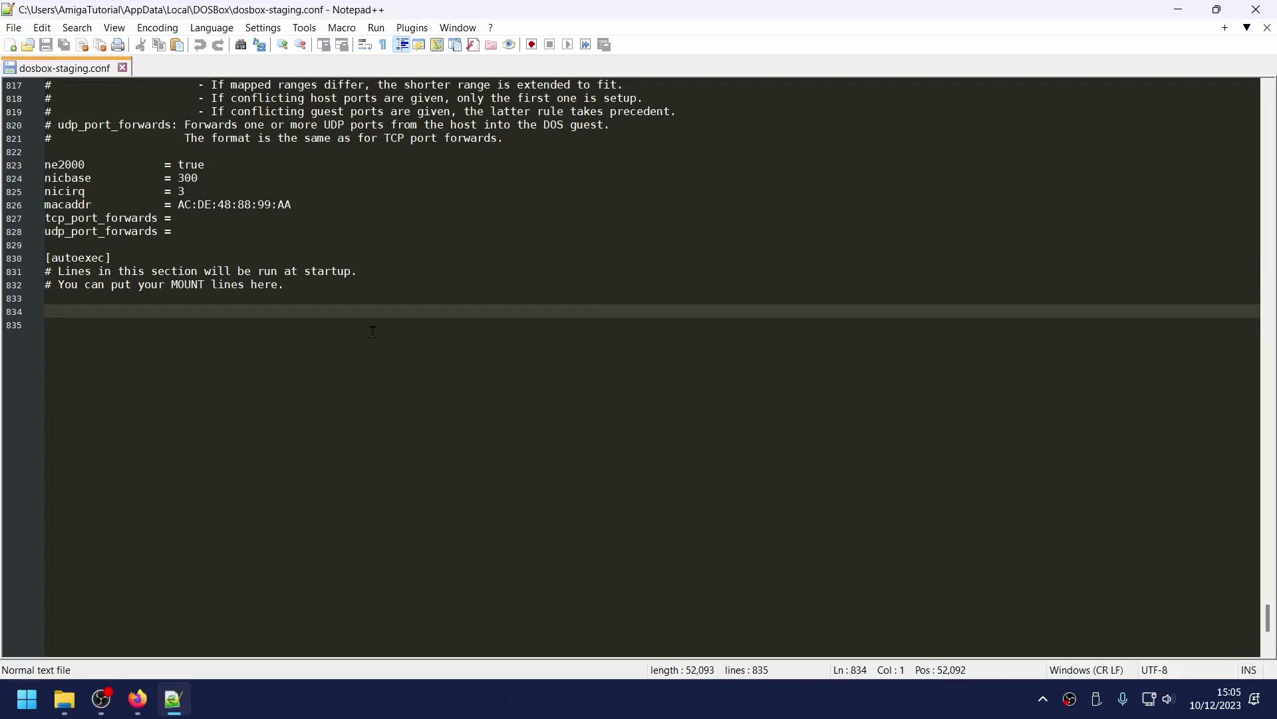
type("M")
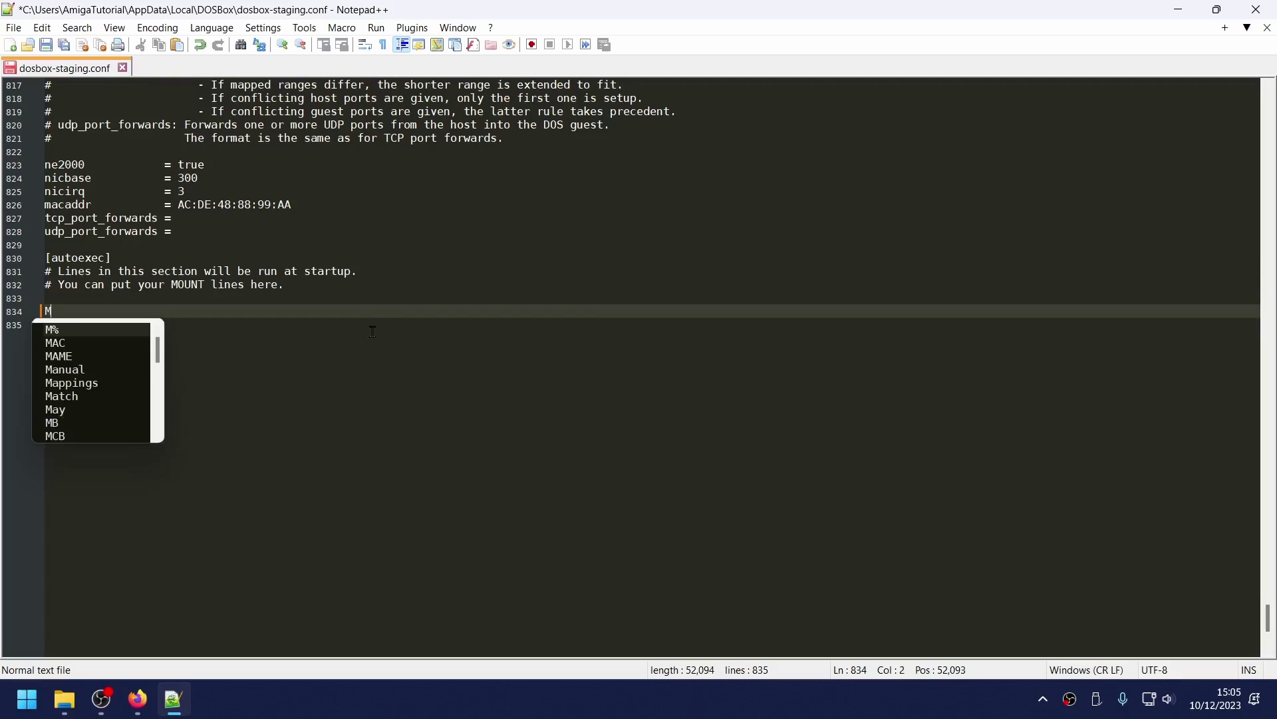
type("OUNT C ")
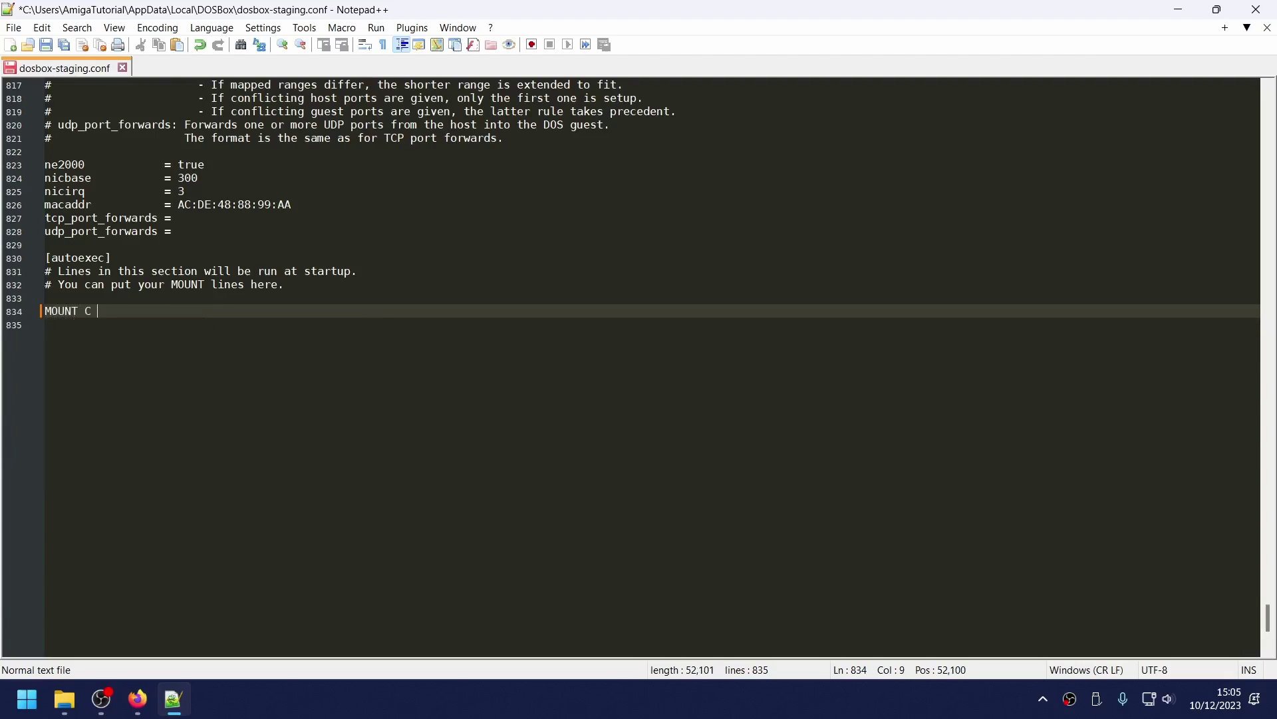
type("C:\\DOS")
key("Return")
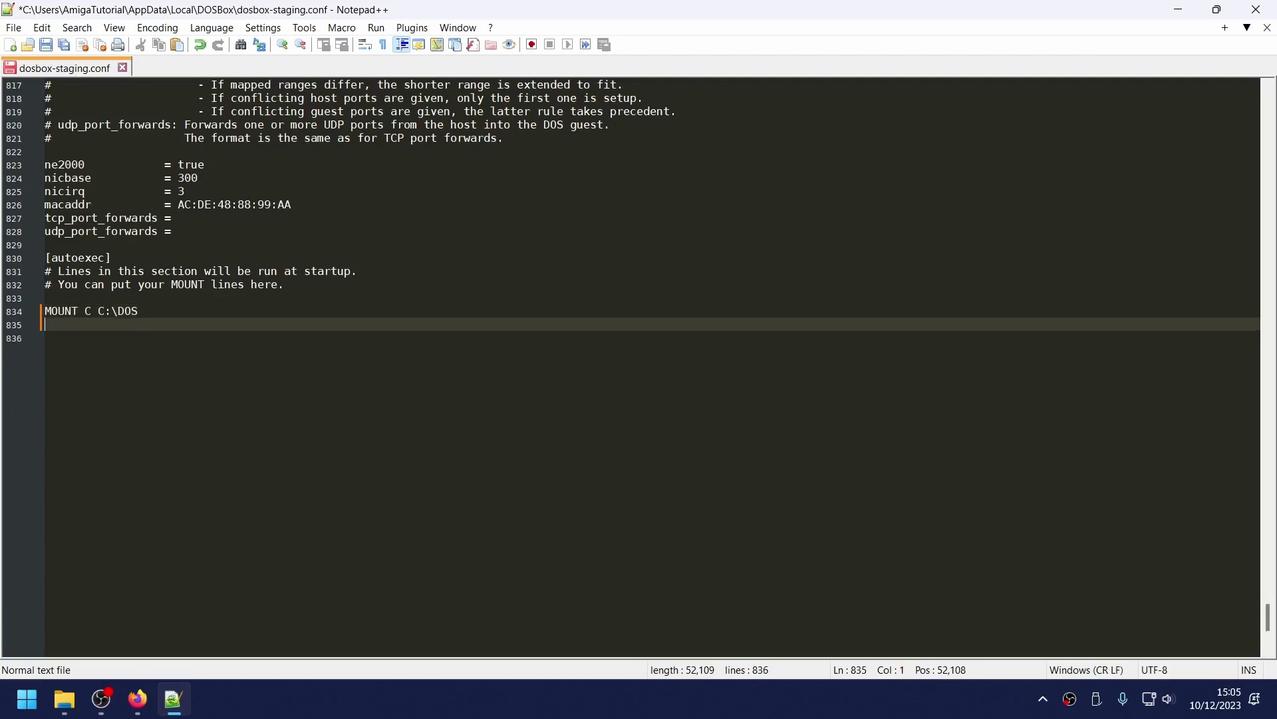
- Add a "C:" line directly below the mount command, then save and close the configuration file
type("MO")
key("BackSpace")
key("BackSpace")
type("C:")
key("Down")
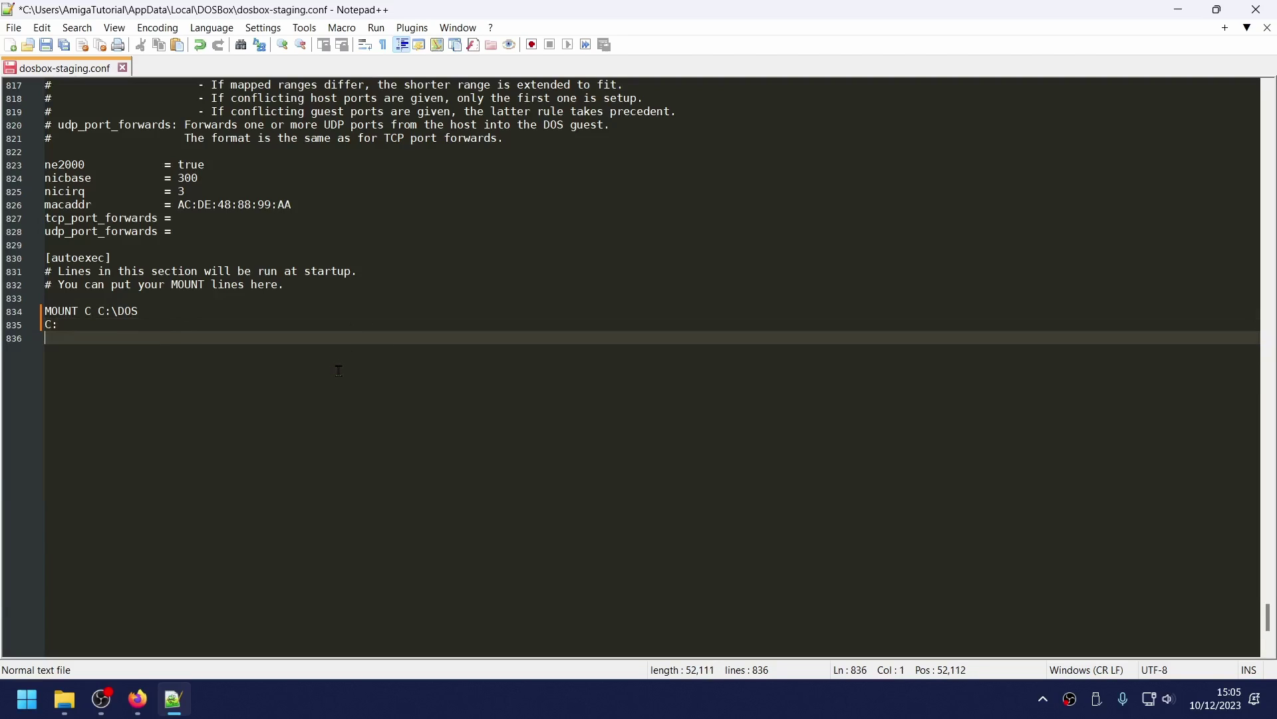
left_click(46, 45)
left_click(1257, 10)
left_click(432, 486)
- Launch DOSBox Staging and list the contents of drive C
double_click(31, 352)
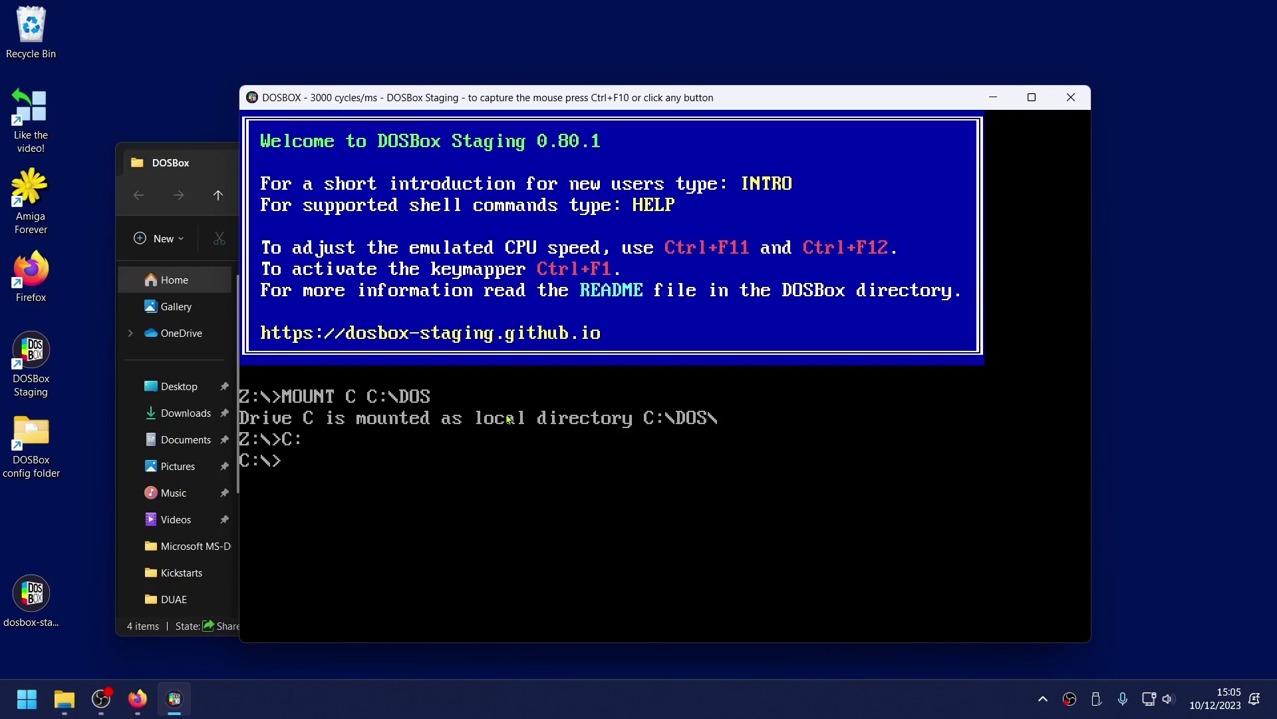
type("dir")
key("Return")
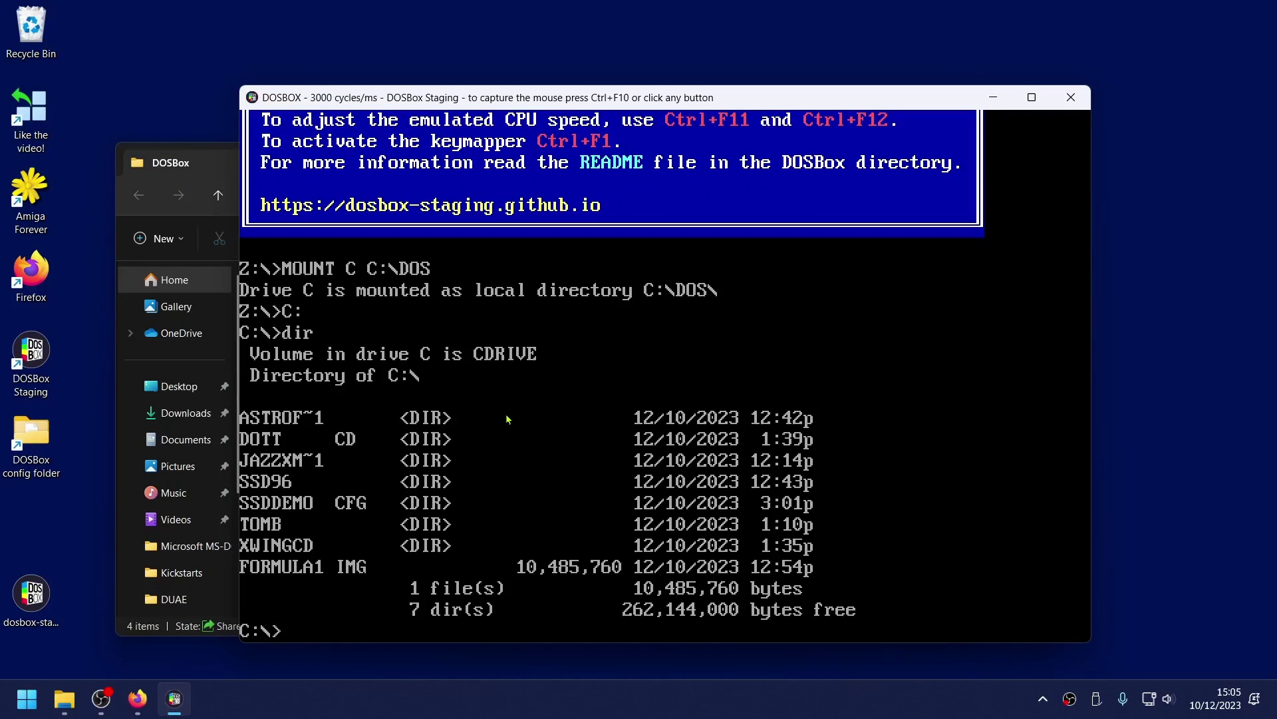
- Change to the TOMB directory and run the tomb program
type("cd tom")
key("Tab")
key("Return")
type("t")
key("BackSpace")
type("tomb")
key("Return")
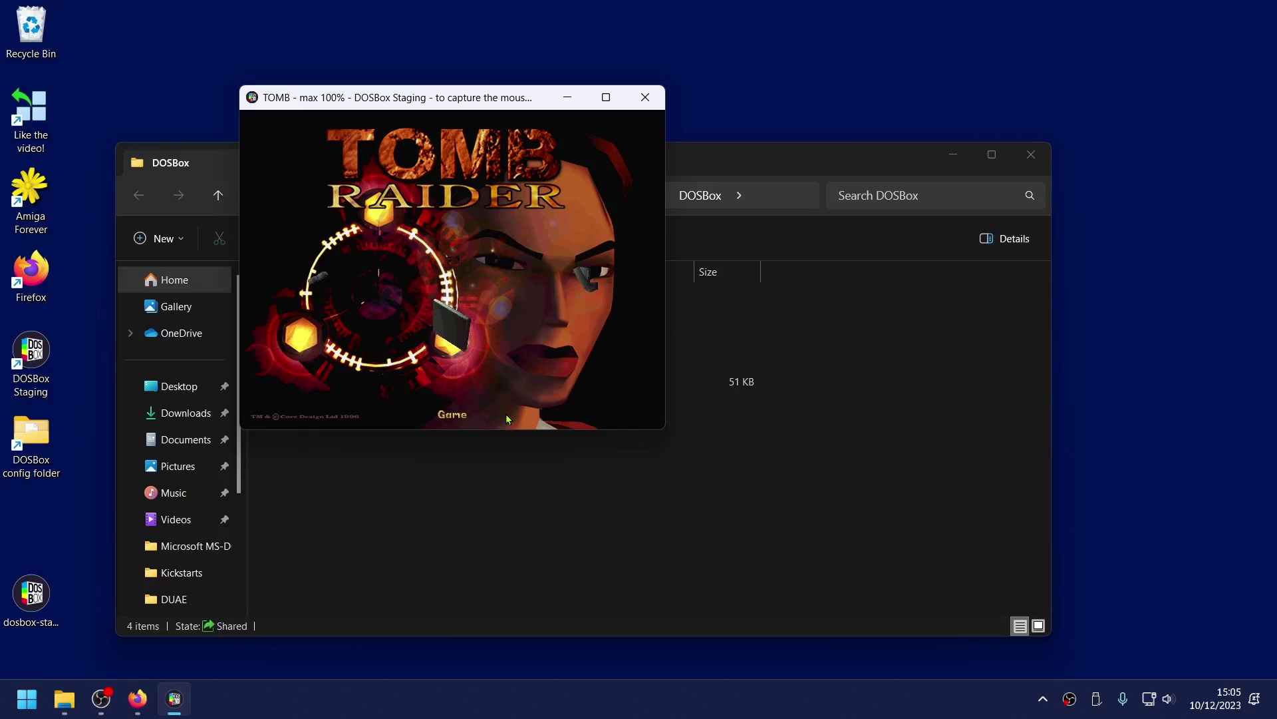
- Start a new Tomb Raider game from the title menu's passport
key("Return")
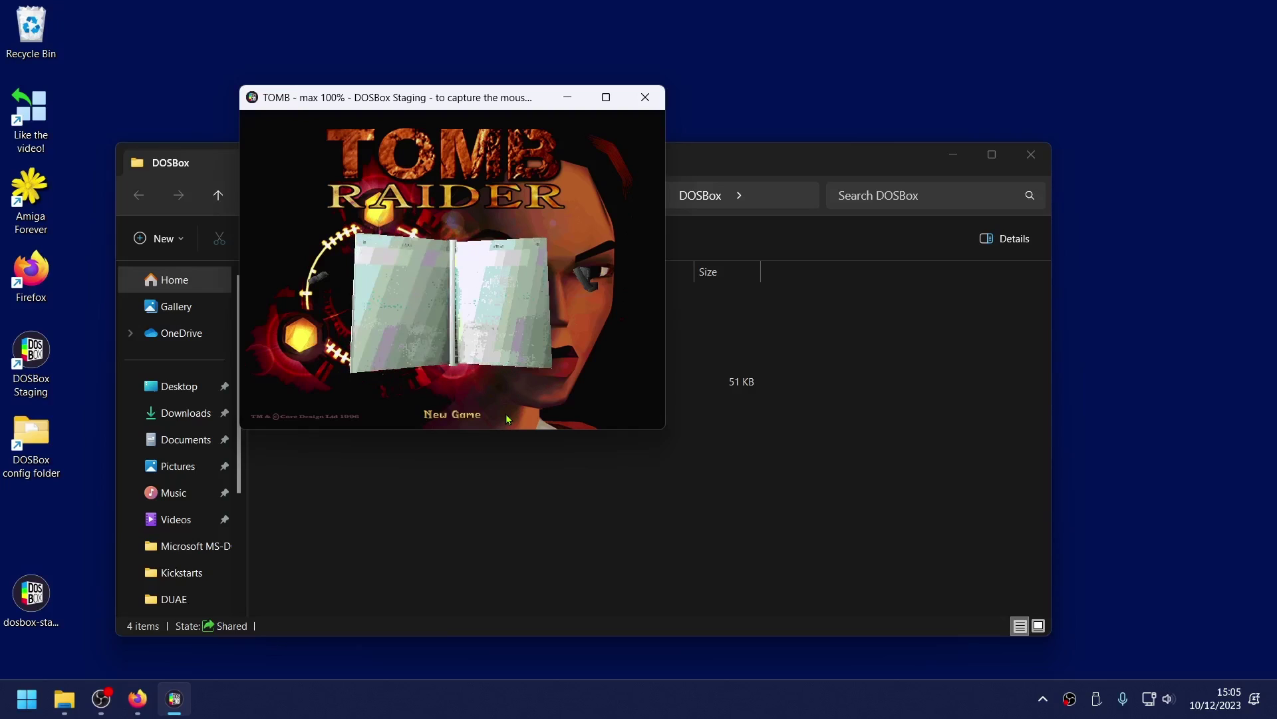
key("Right")
key("Escape")
key("Right")
key("Return")
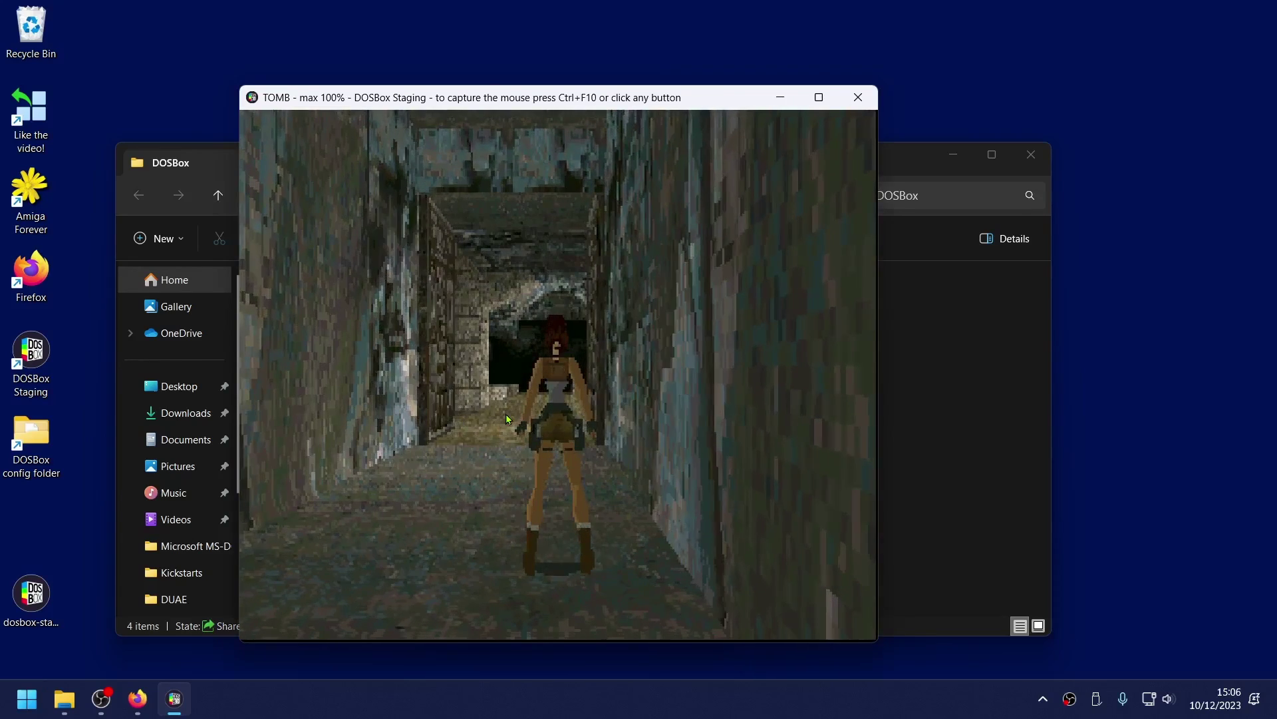
- Run the character forward through the stone passage and into the open cavern
key("Up")
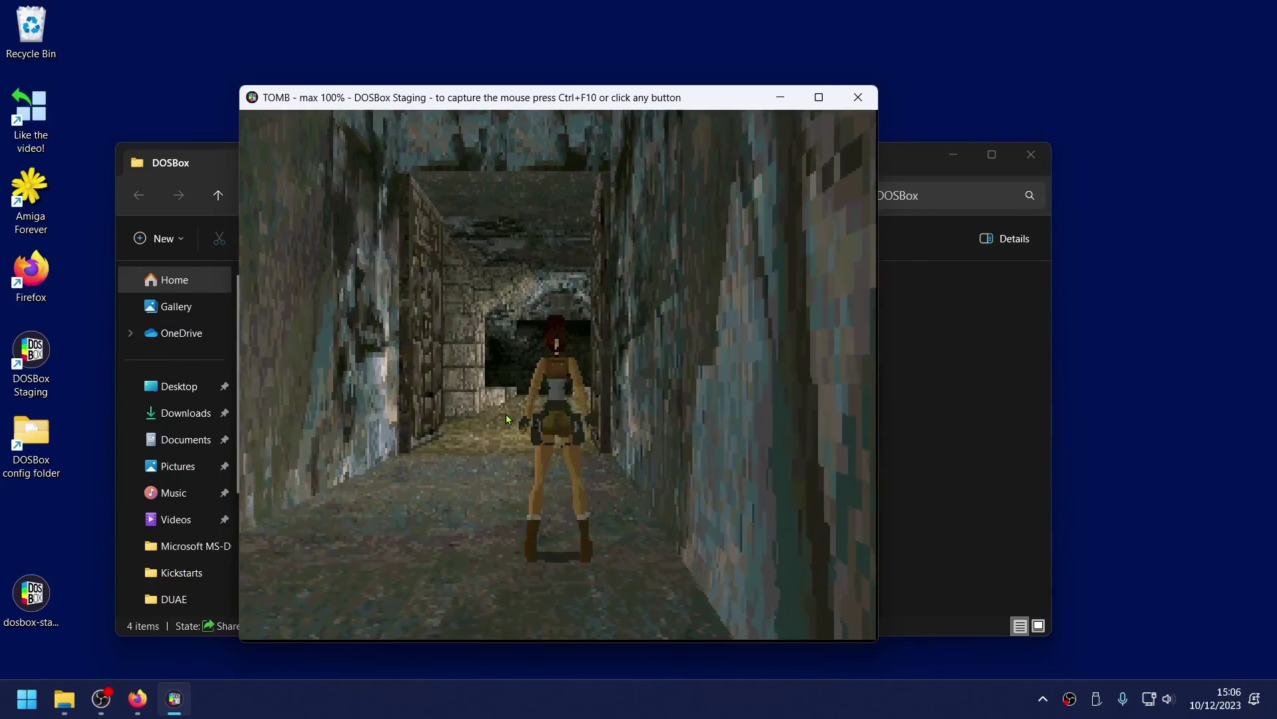
key("Up")
key("Up")
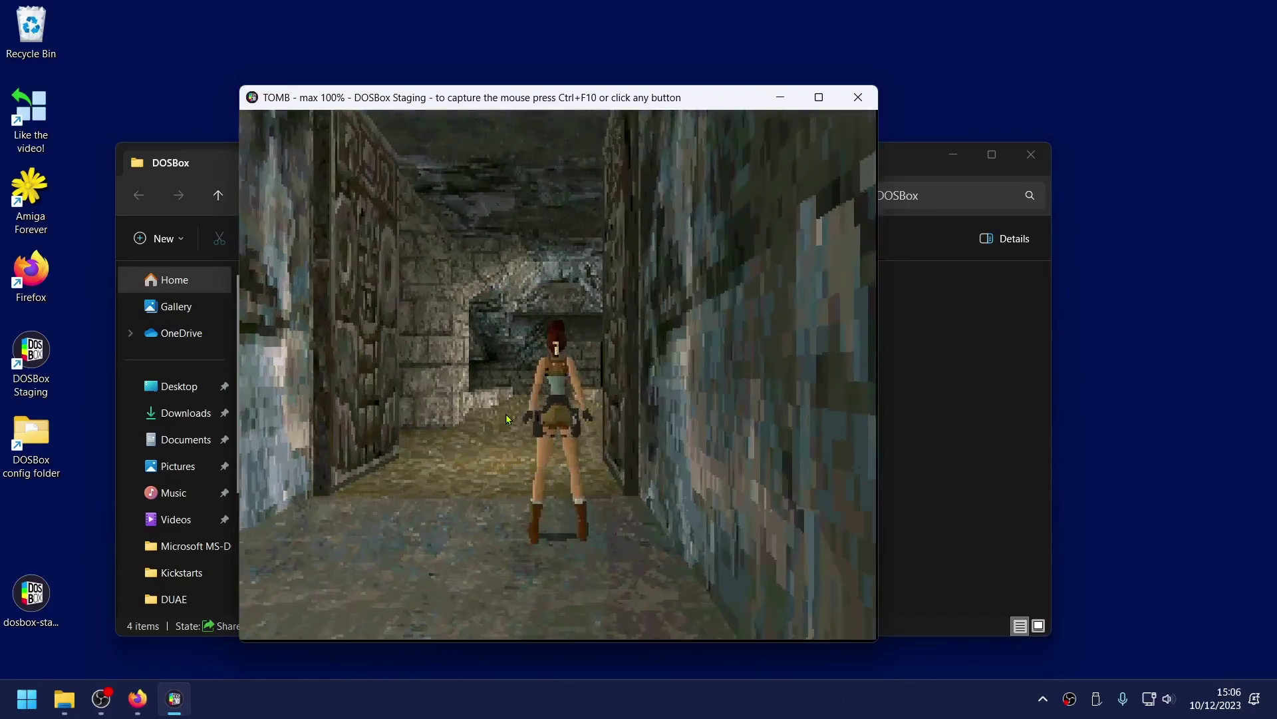
key("Up")
key("Up")
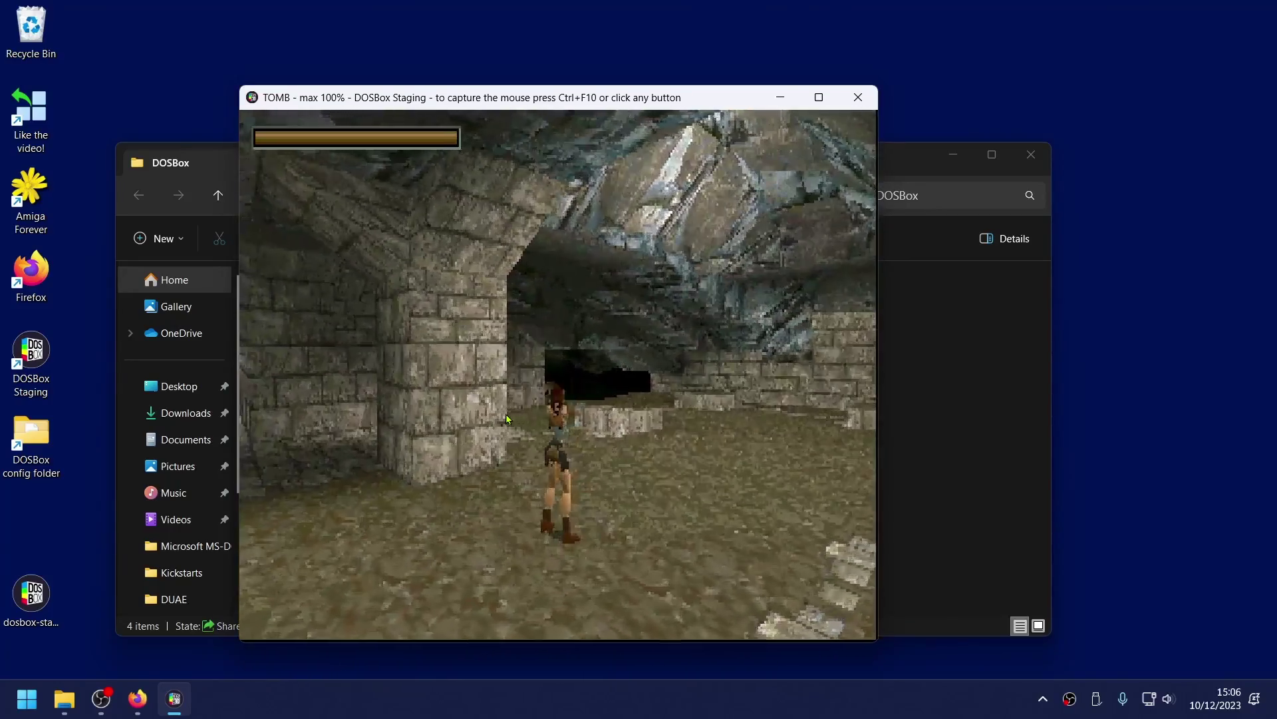
key("Up")
key("Right")
key("Left")
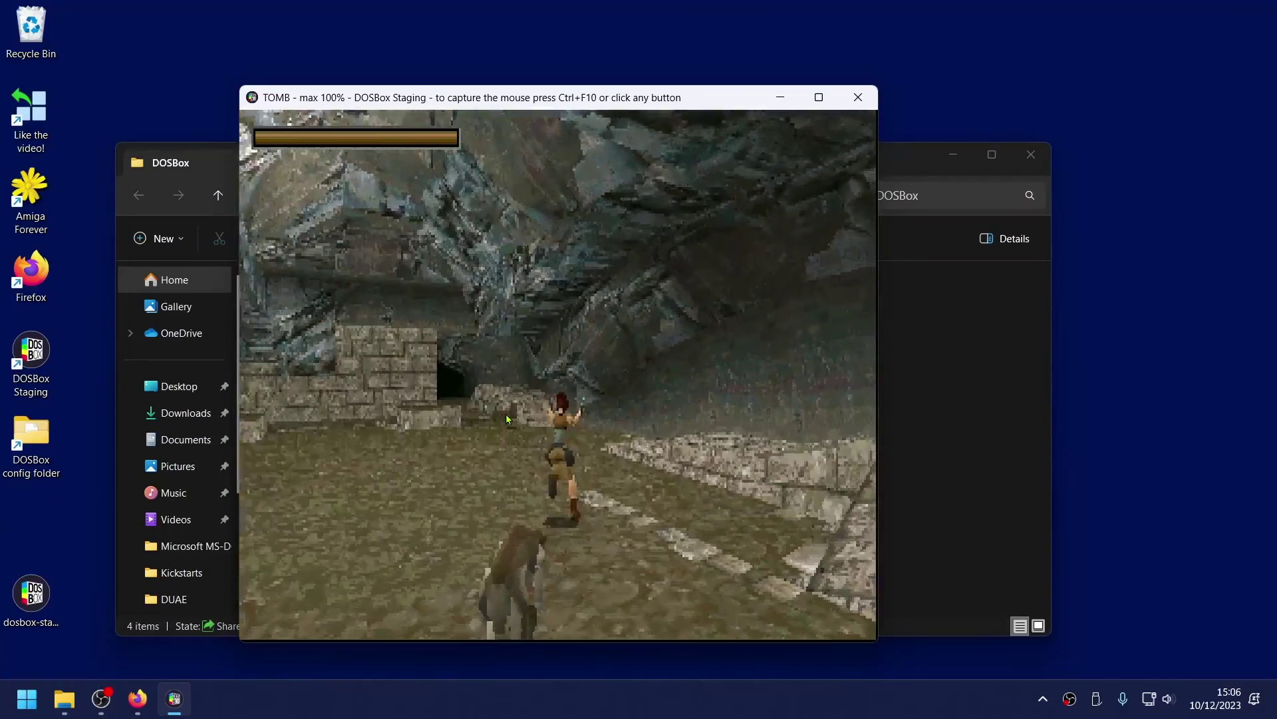
- Shoot the attacking animal in the cavern, turning the character to face it
key("ctrl")
key("ctrl")
key("Left")
key("Left")
key("Left")
key("Right")
key("Right")
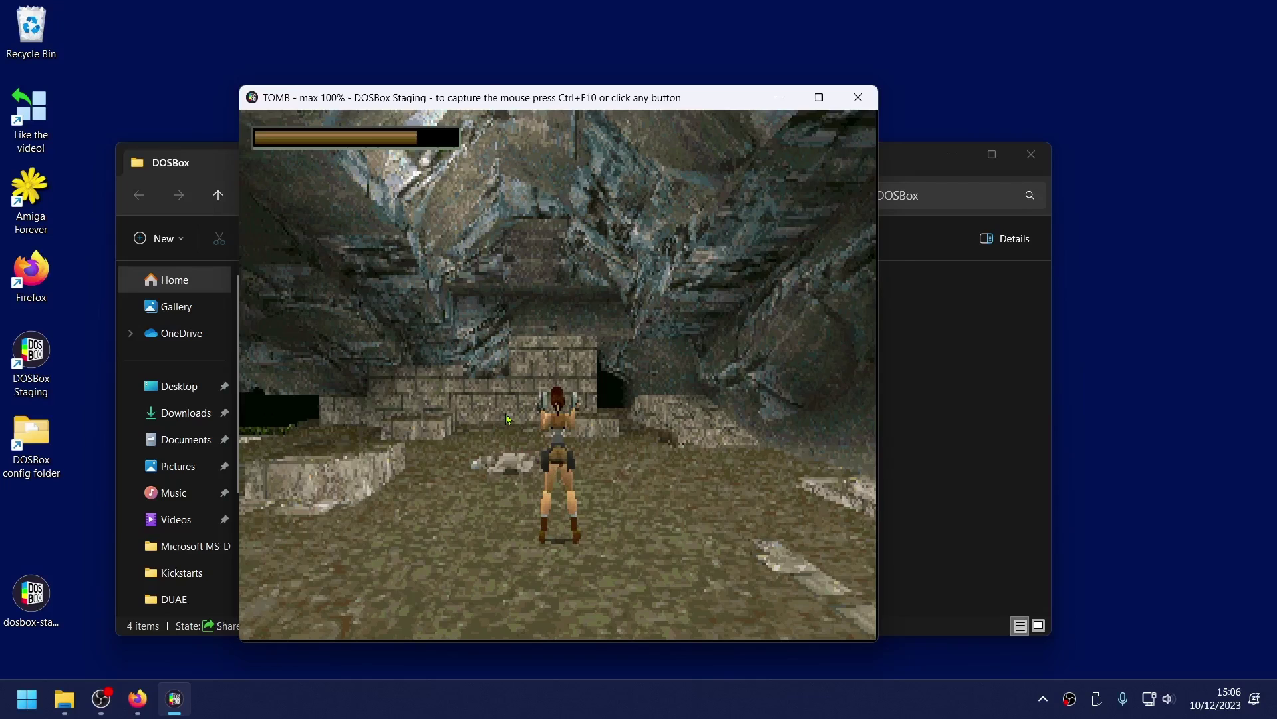
- Exit to the Tomb Raider title screen through the passport option and close DOSBox Staging
key("Escape")
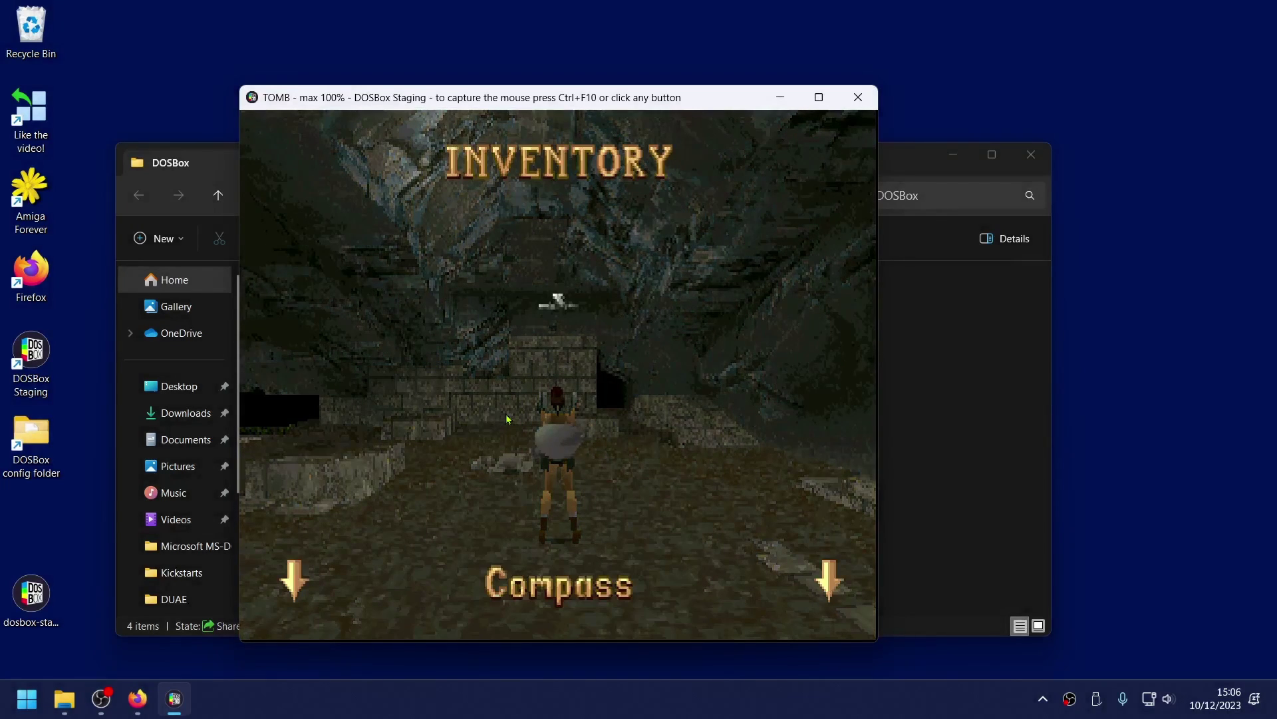
key("Down")
key("Left")
key("Right")
key("Return")
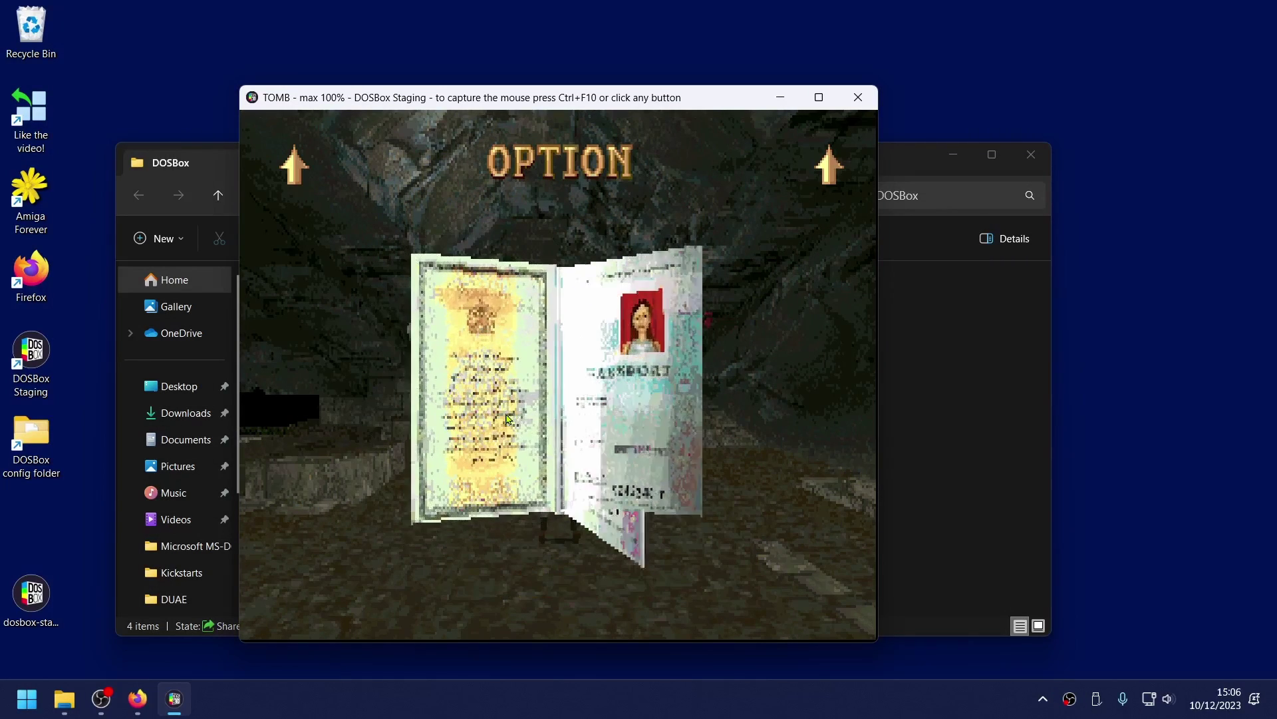
key("Return")
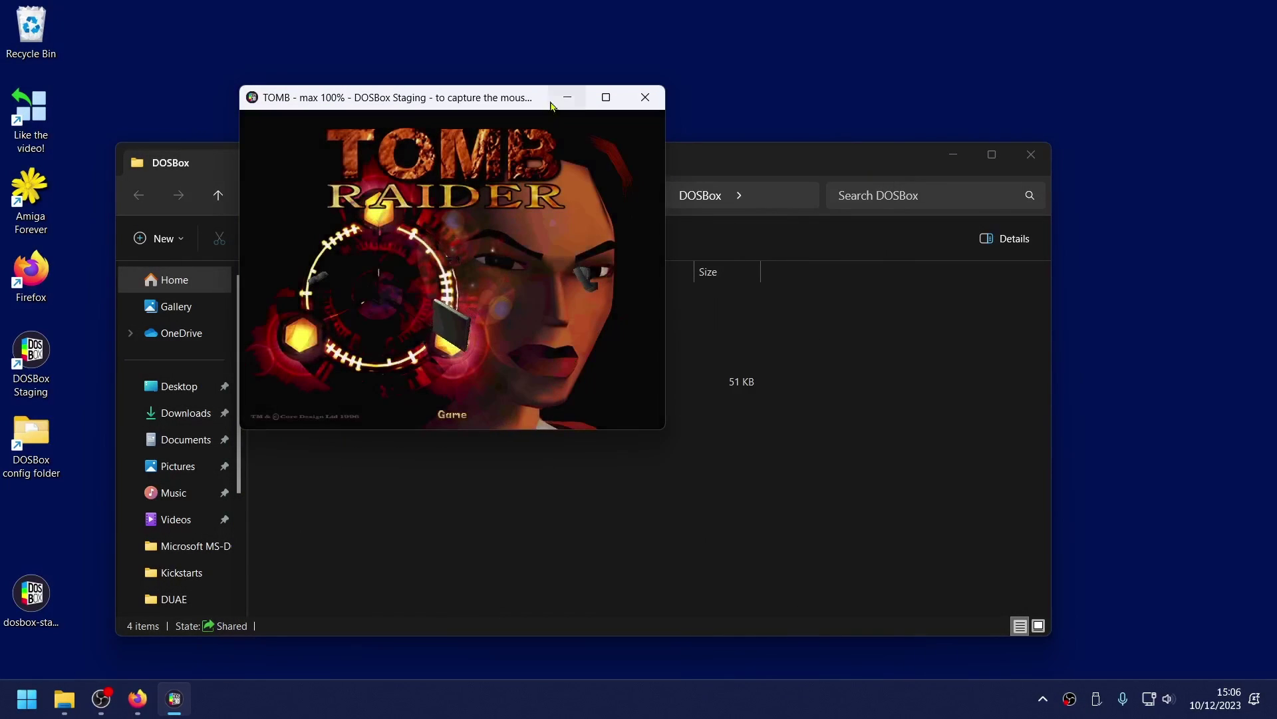
left_click(645, 98)
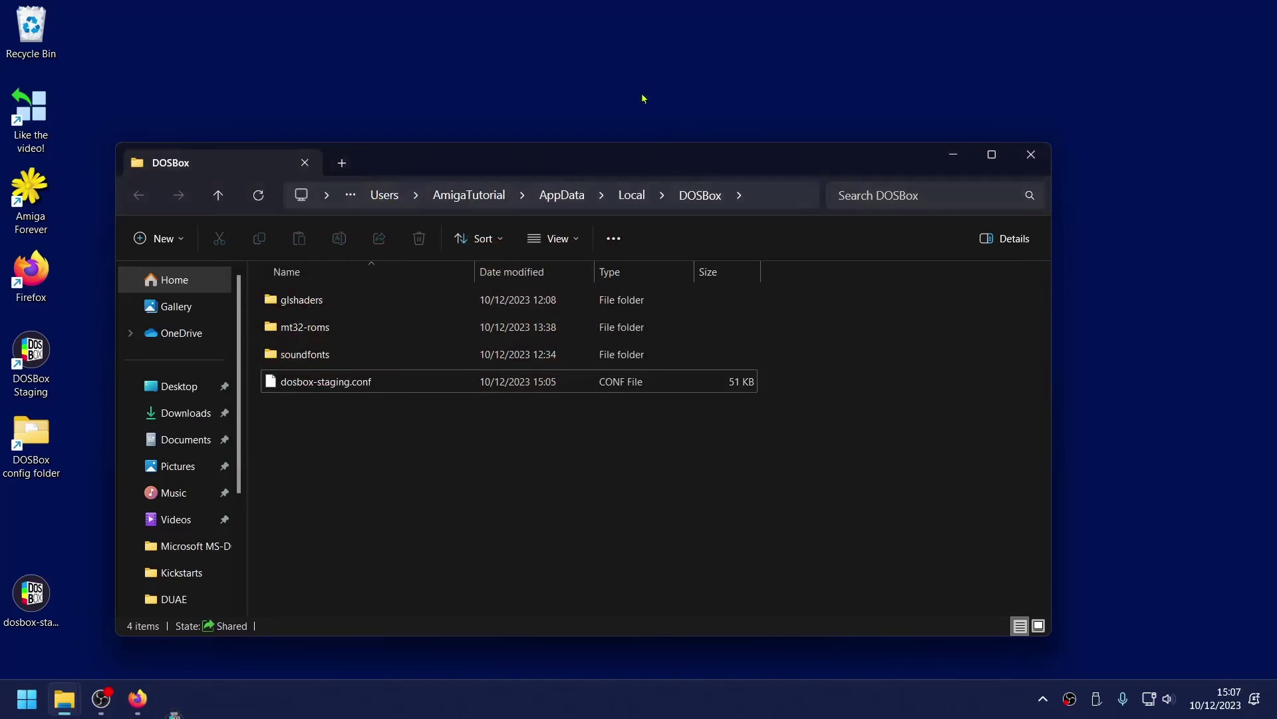
- Switch to Firefox, open the General MIDI and Soundfonts page on philscomputerlab.com and examine the Weeds General MIDI Soundfont downloads
left_click(341, 362)
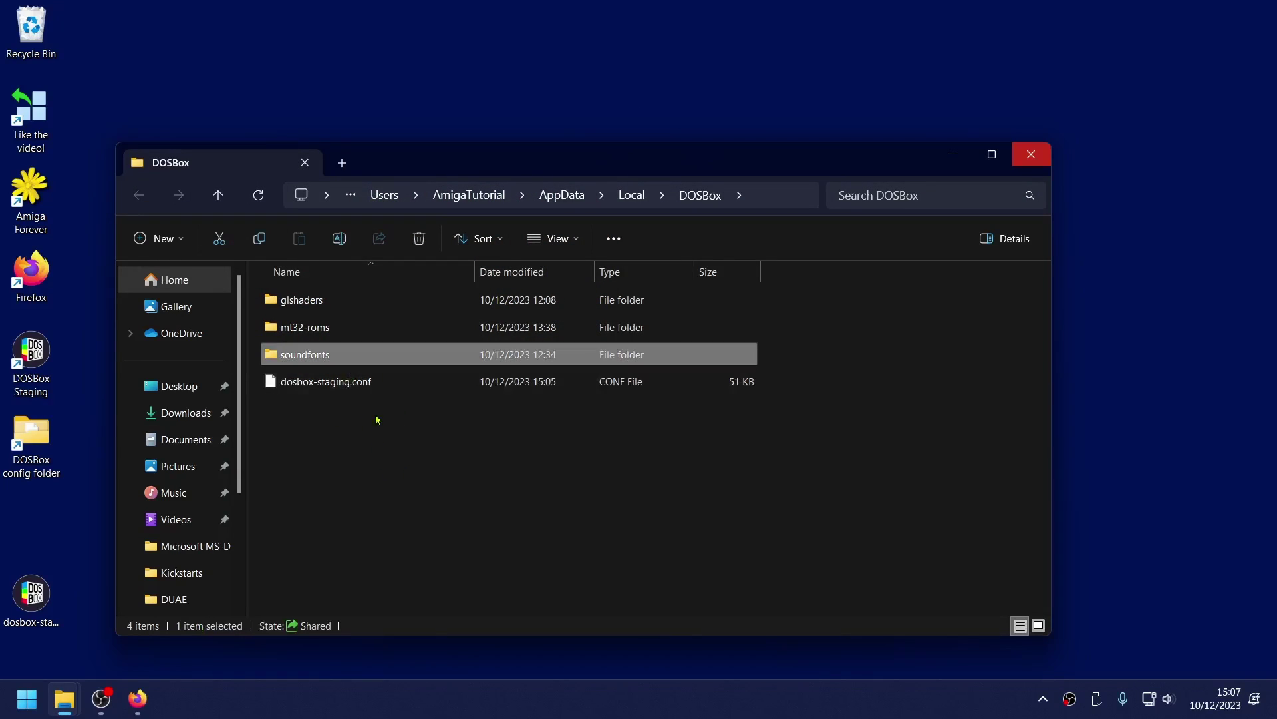
left_click(308, 441)
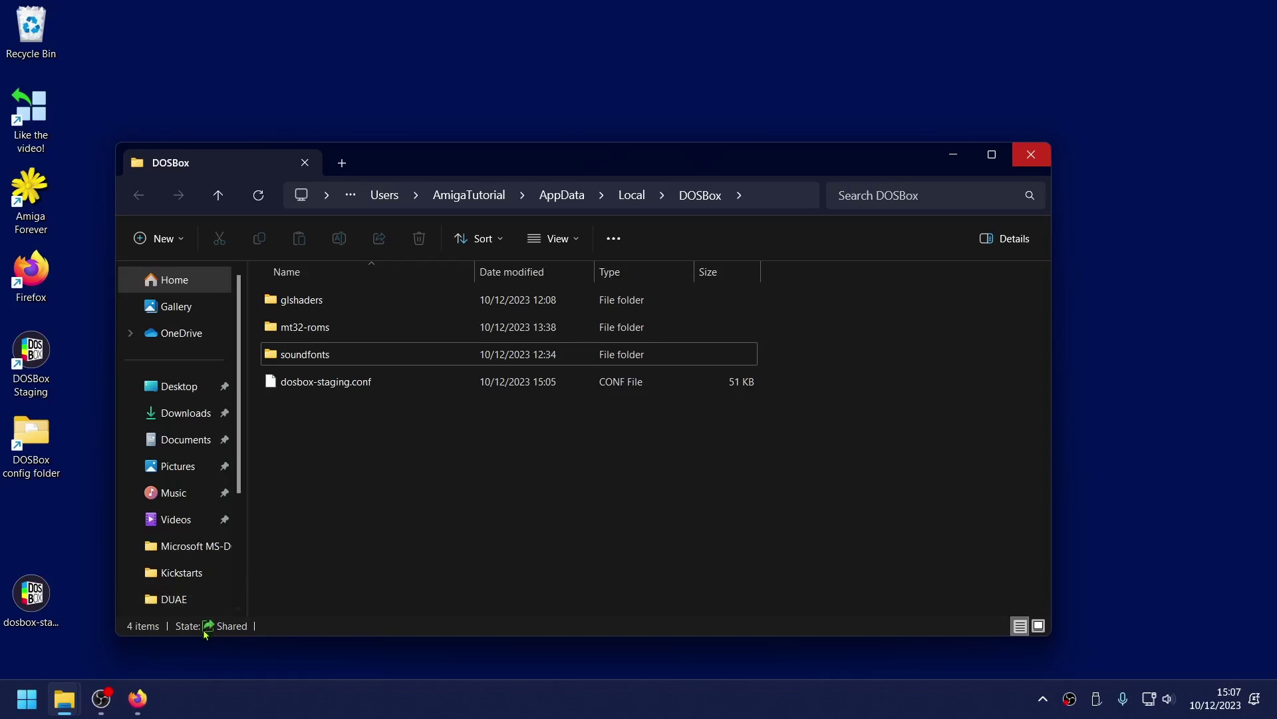
left_click(137, 698)
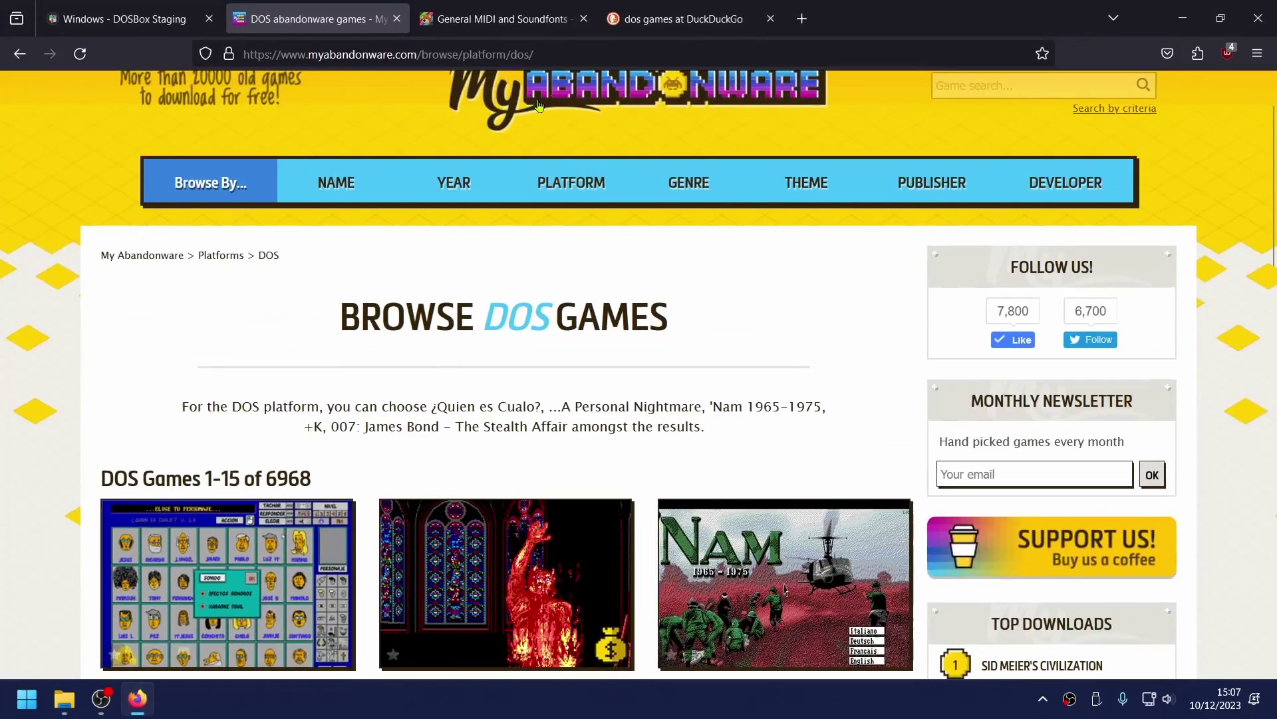
left_click(522, 21)
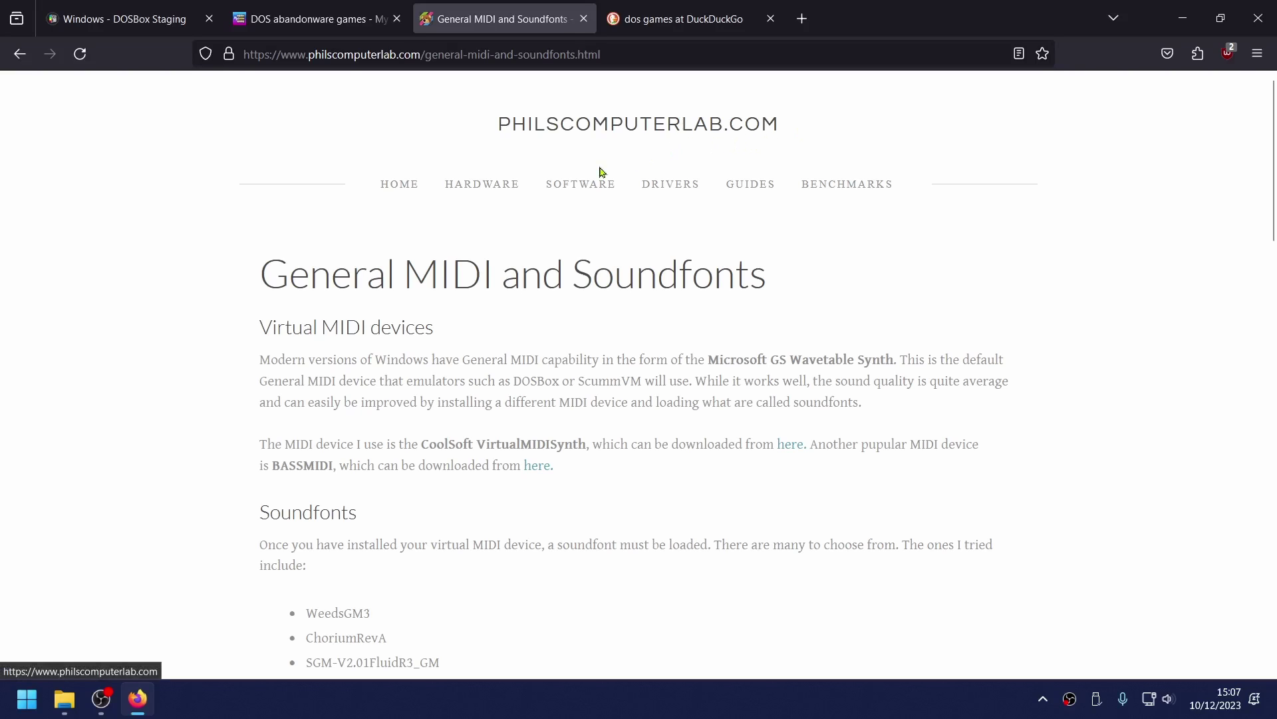
mouse_move(589, 178)
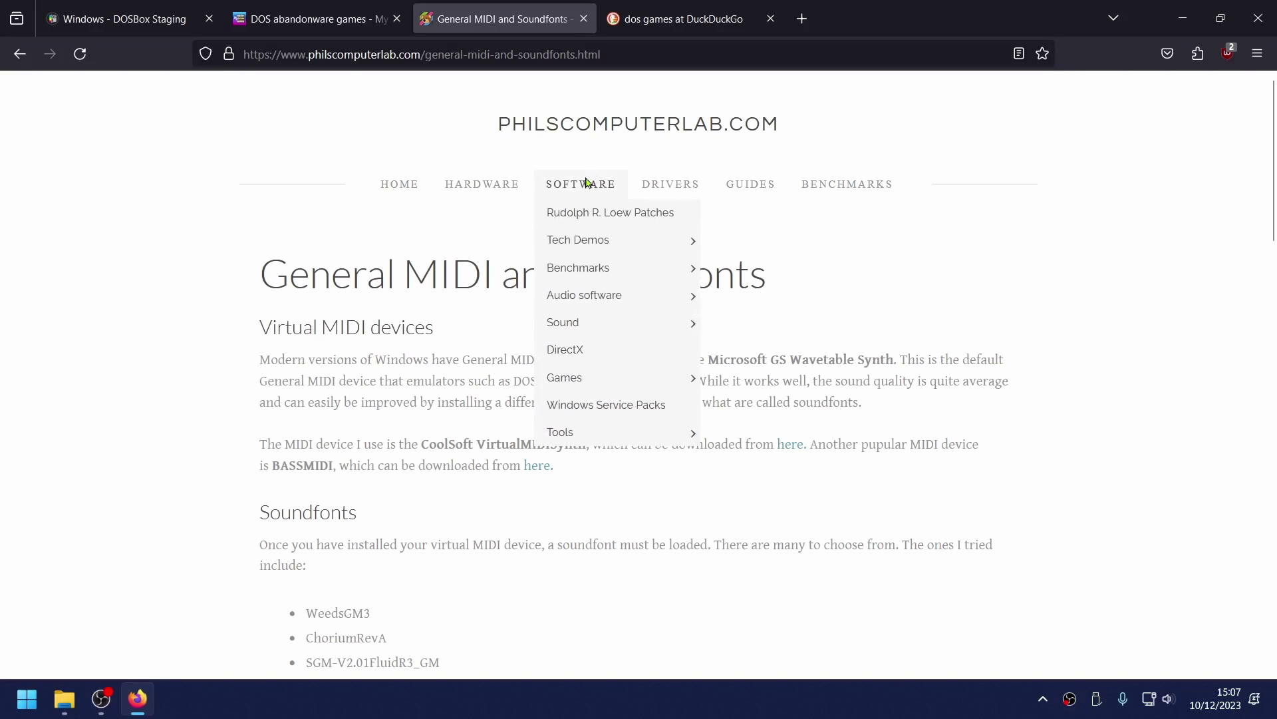
mouse_move(612, 295)
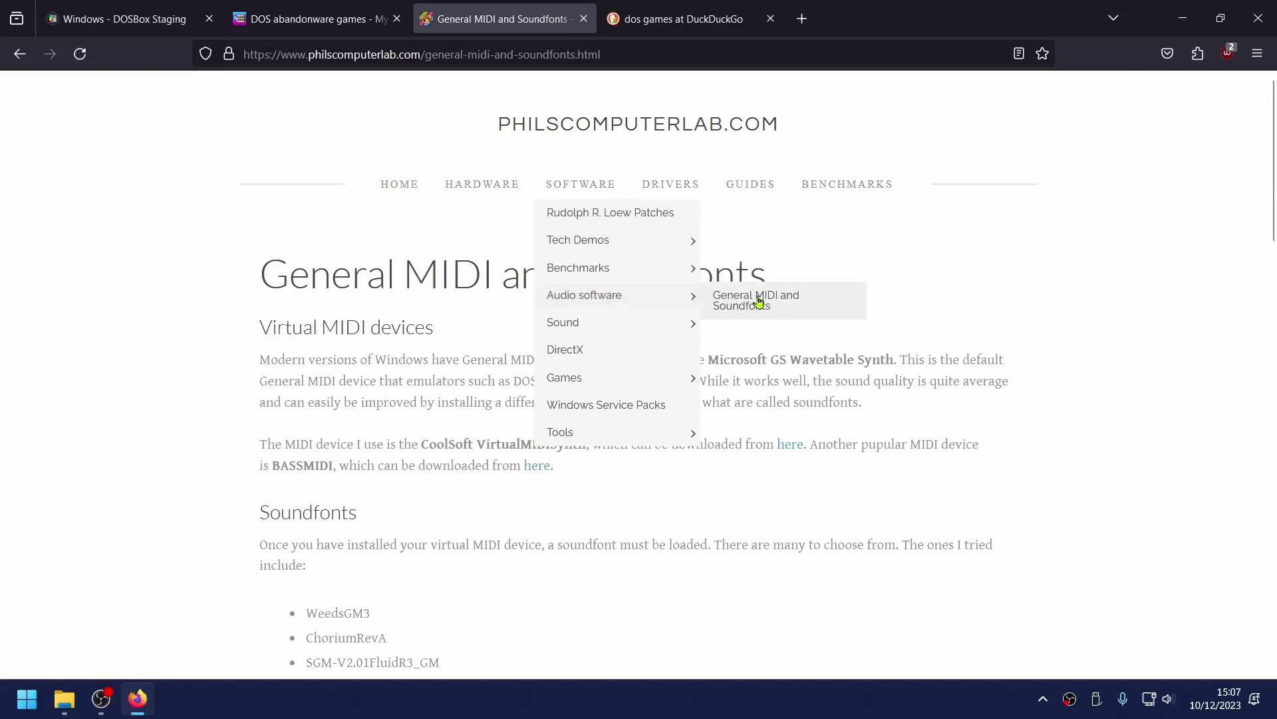
left_click(720, 298)
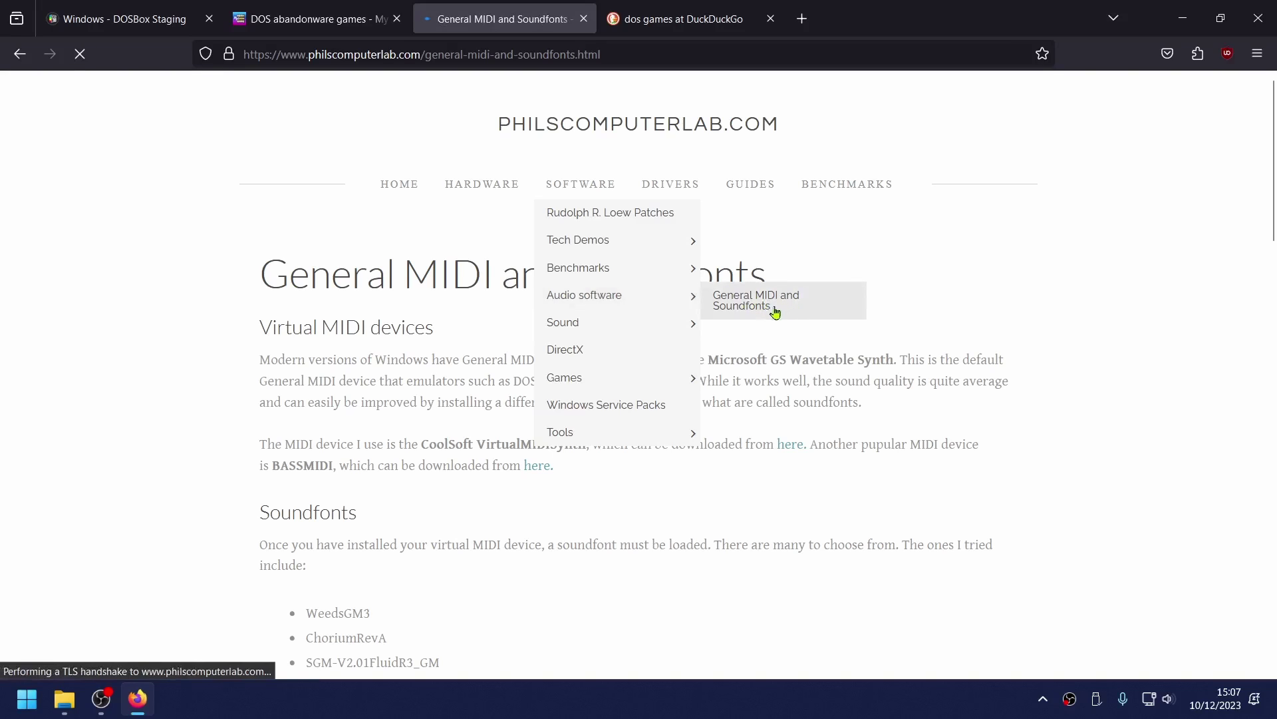
scroll(934, 323, "down", 7)
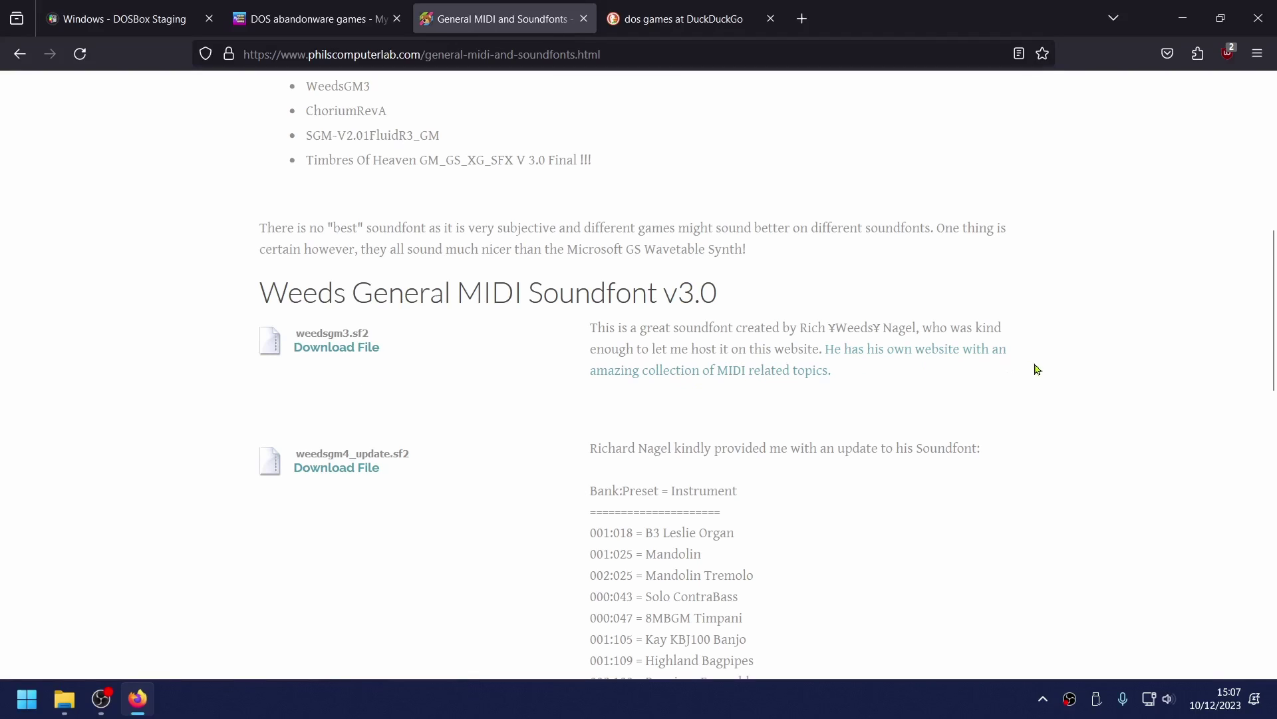
- Minimise the browser, inspect the contents of the soundfonts folder and return to the DOSBox folder
left_click(1183, 18)
left_click(321, 358)
double_click(321, 359)
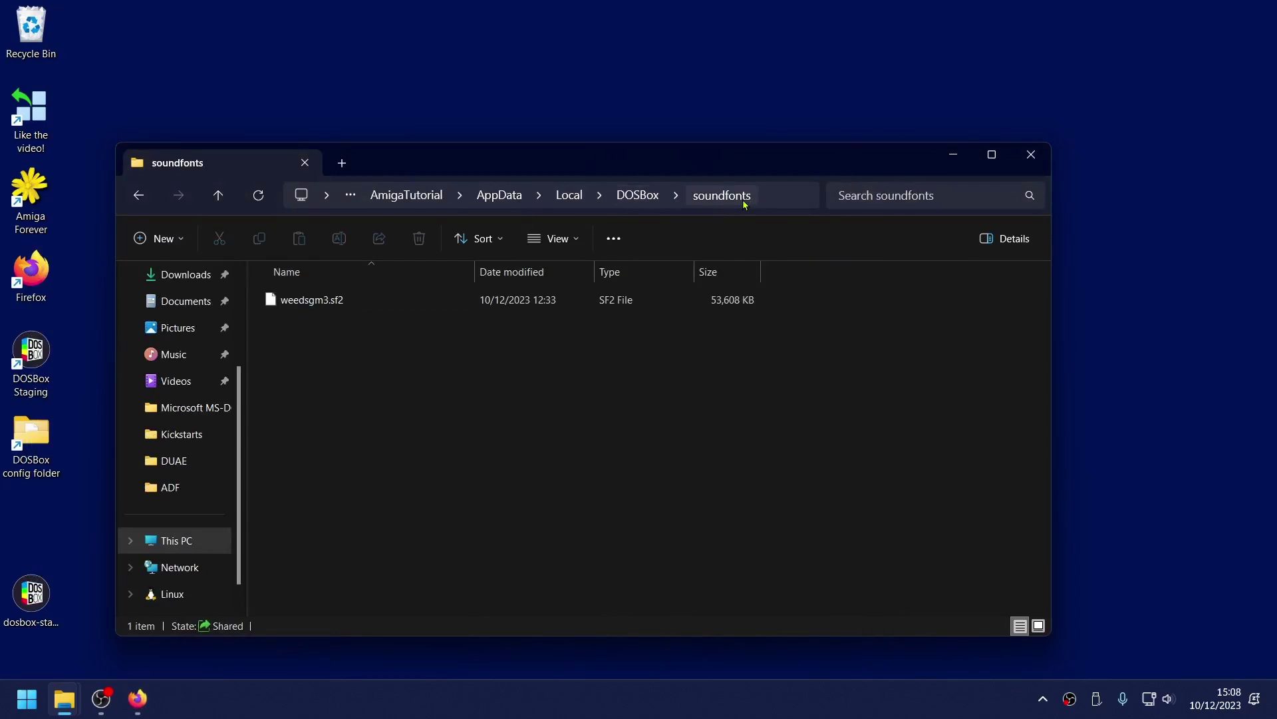
left_click(638, 195)
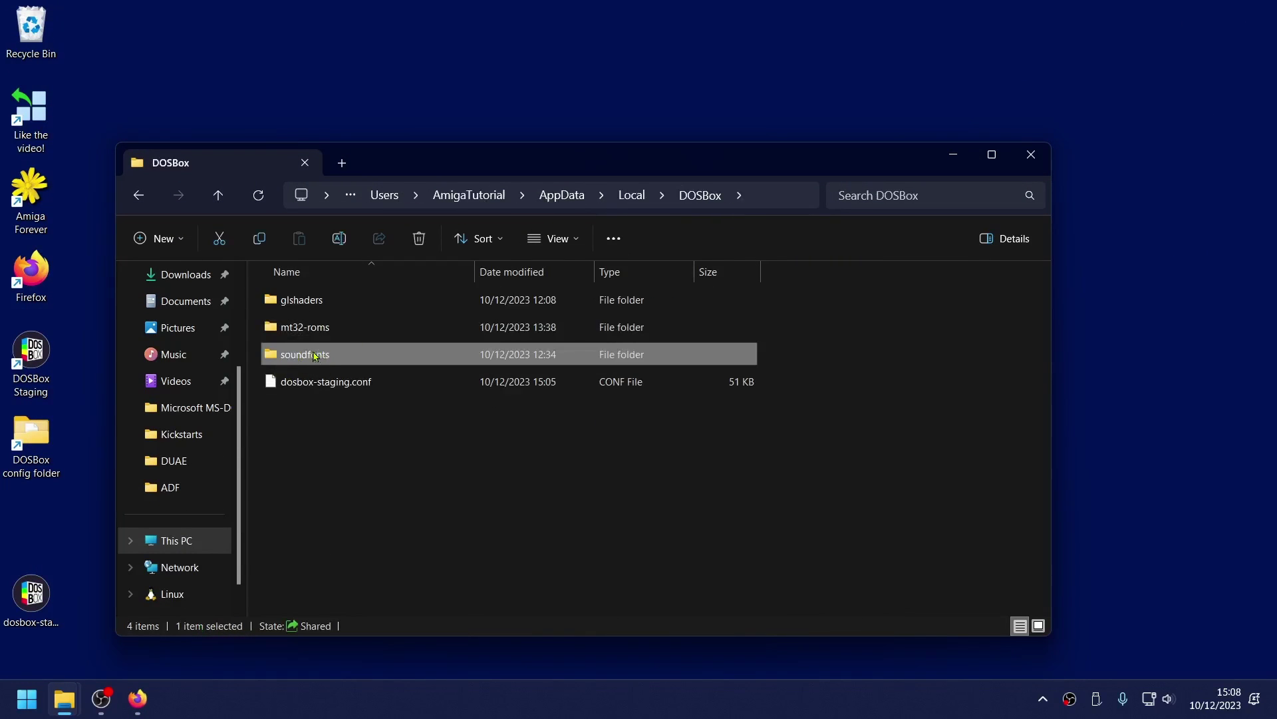
right_click(353, 381)
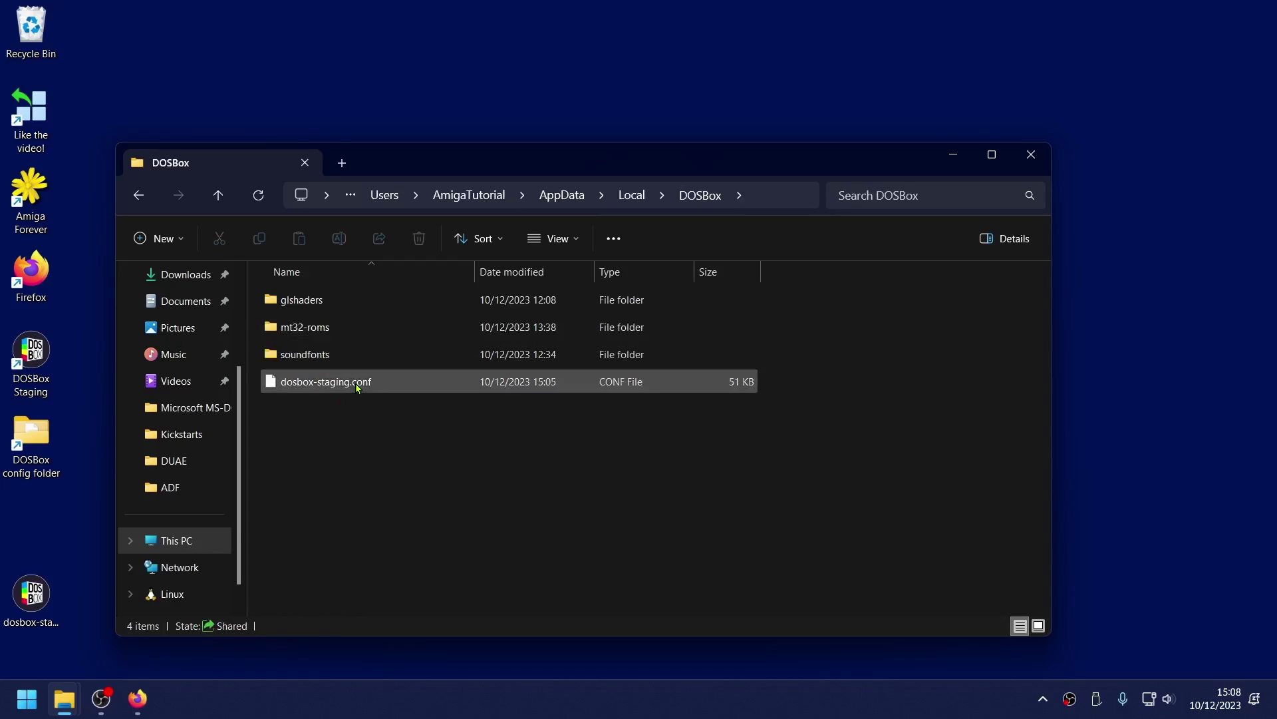
- Reopen the soundfonts folder and select the full file name weedsgm3.sf2 without renaming the file
double_click(292, 354)
left_click(322, 308)
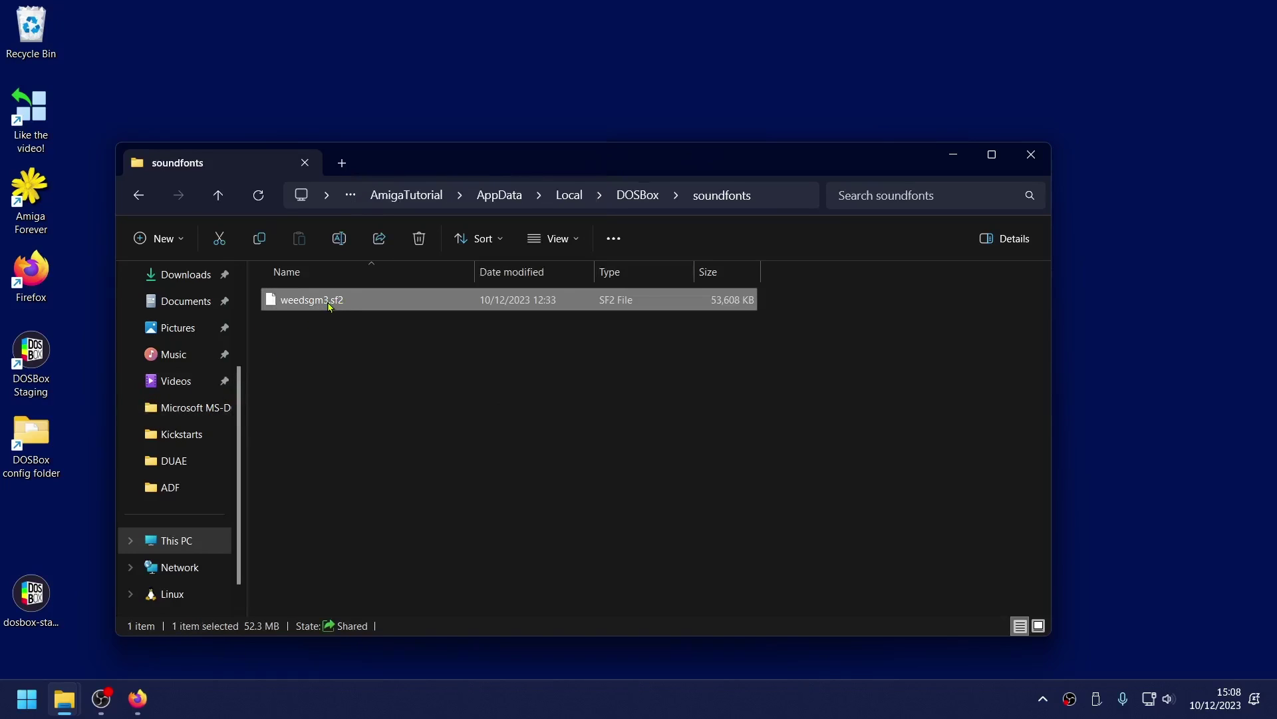
left_click(333, 301)
left_click_drag(343, 301, 258, 294)
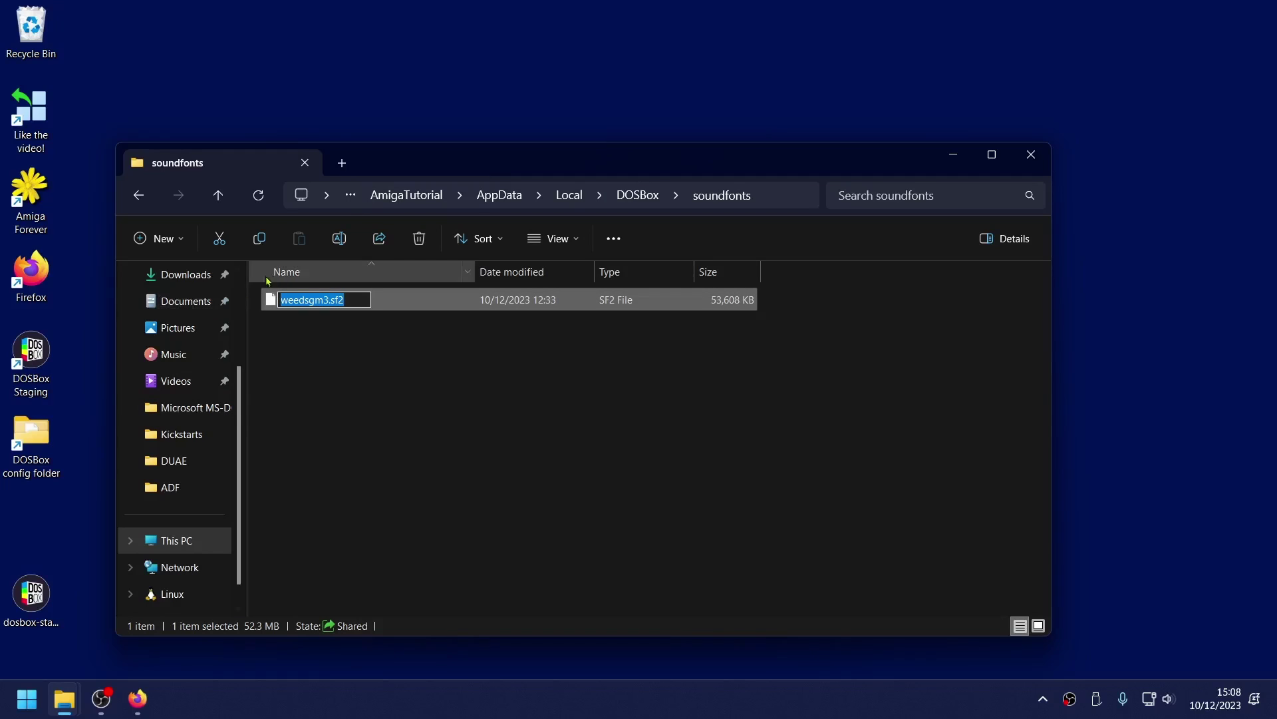
key("Escape")
- Go back to the DOSBox folder and open dosbox-staging.conf in Notepad++
left_click(633, 197)
left_click(320, 388)
right_click(320, 388)
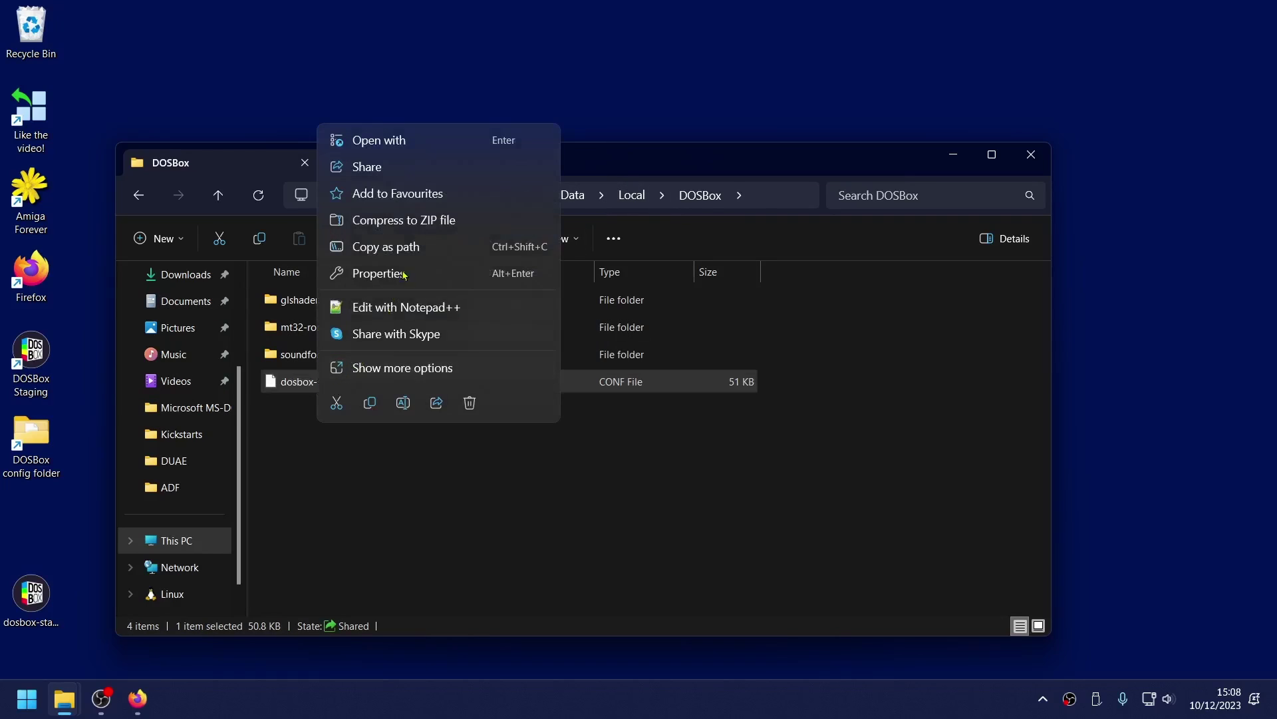
left_click(411, 307)
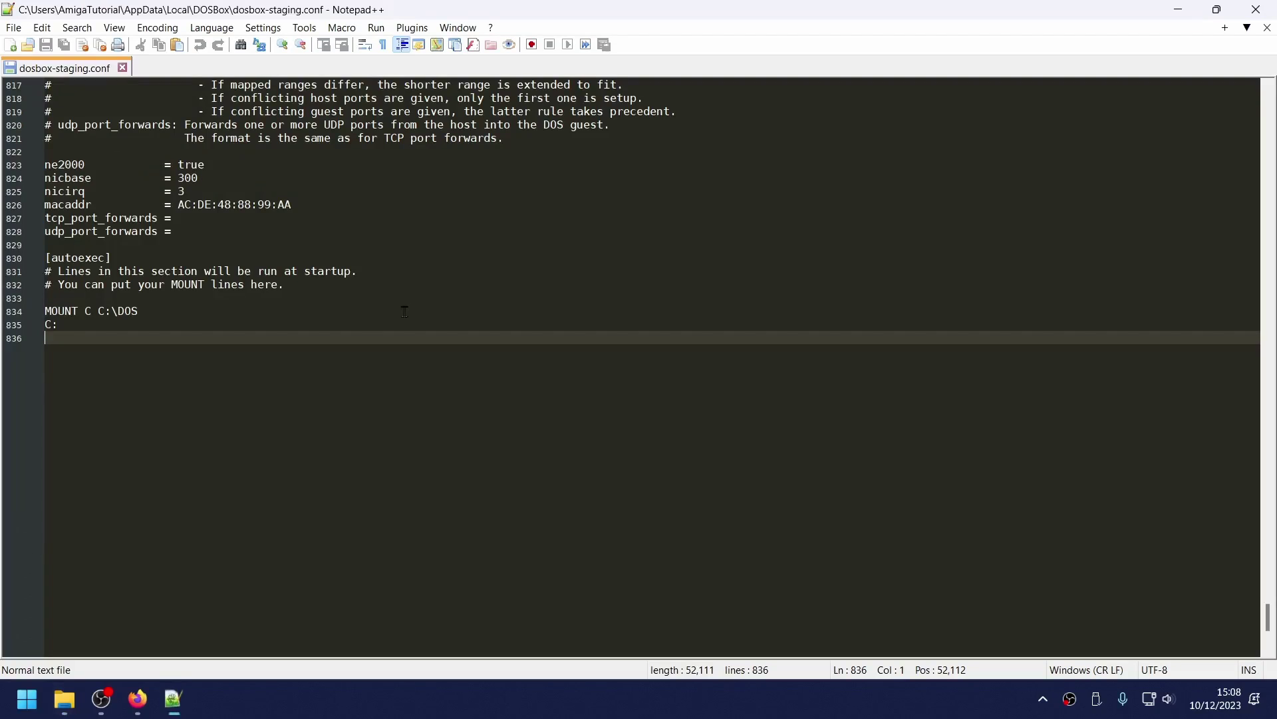
- In the [fluidsynth] section of dosbox-staging.conf, set soundfont to weedsgm3.sf2 and save the file
scroll(355, 343, "up", 1)
scroll(355, 343, "up", 20)
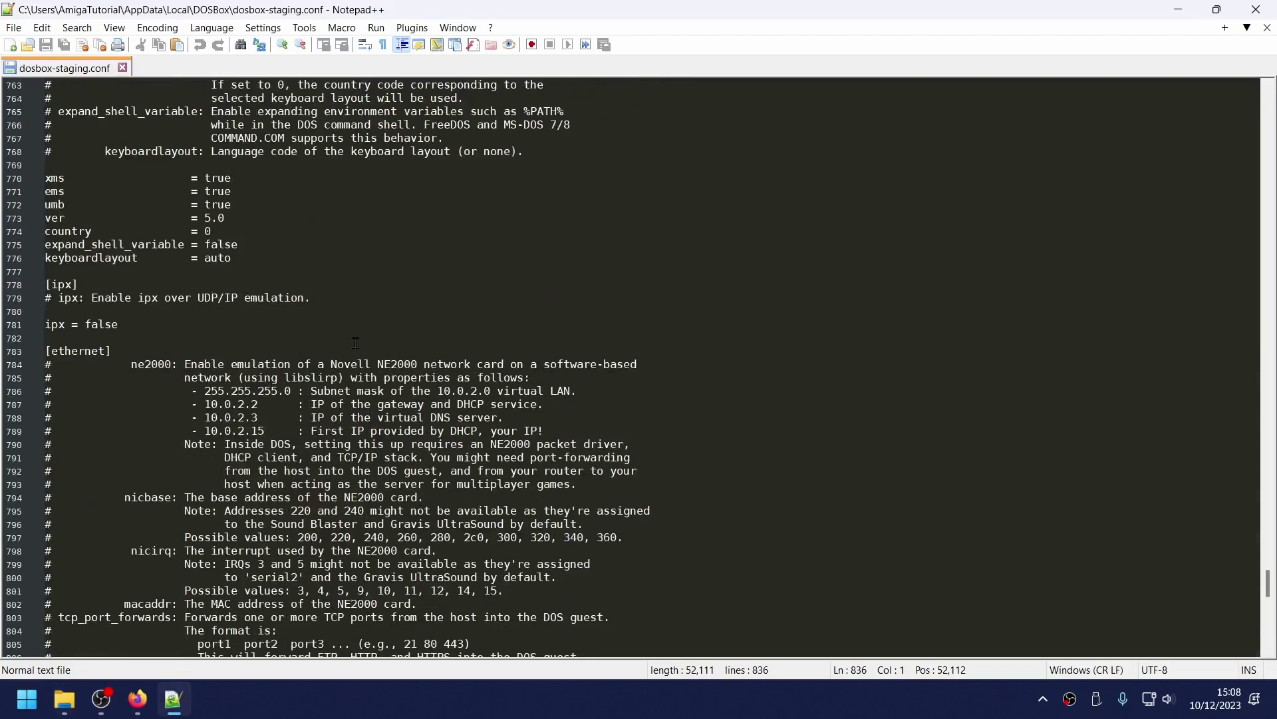
scroll(355, 342, "up", 20)
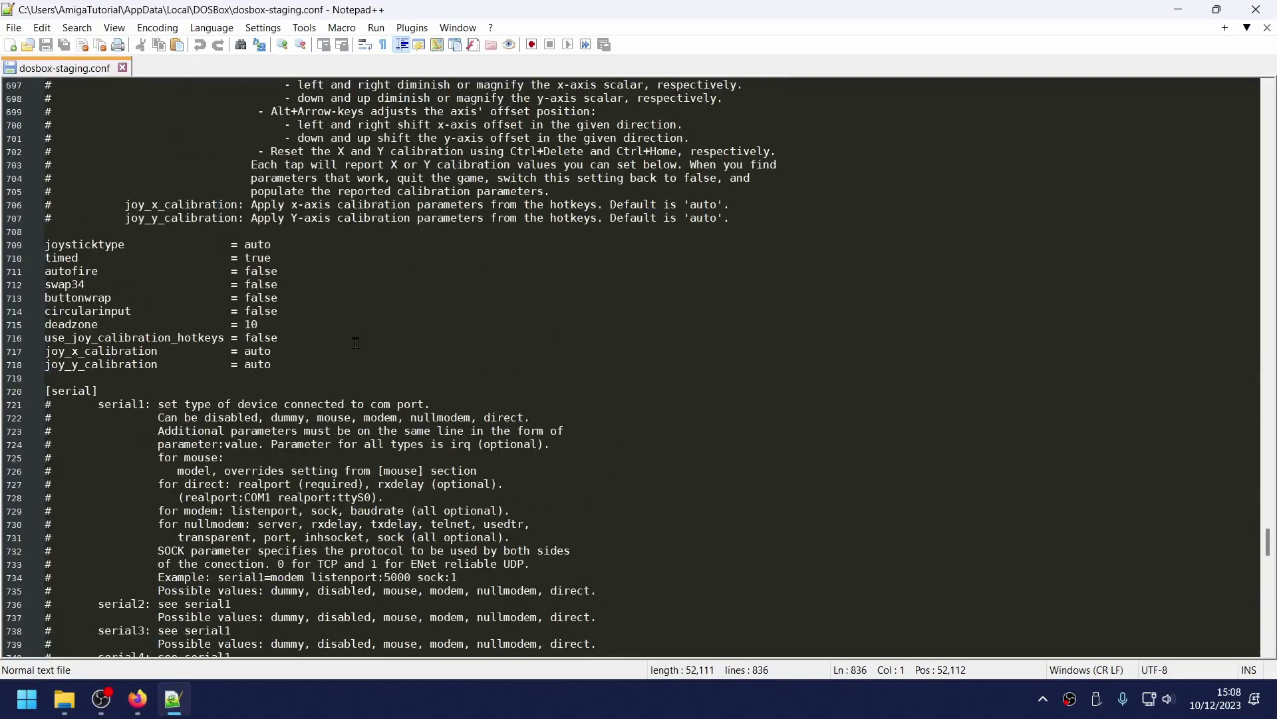
scroll(353, 338, "up", 14)
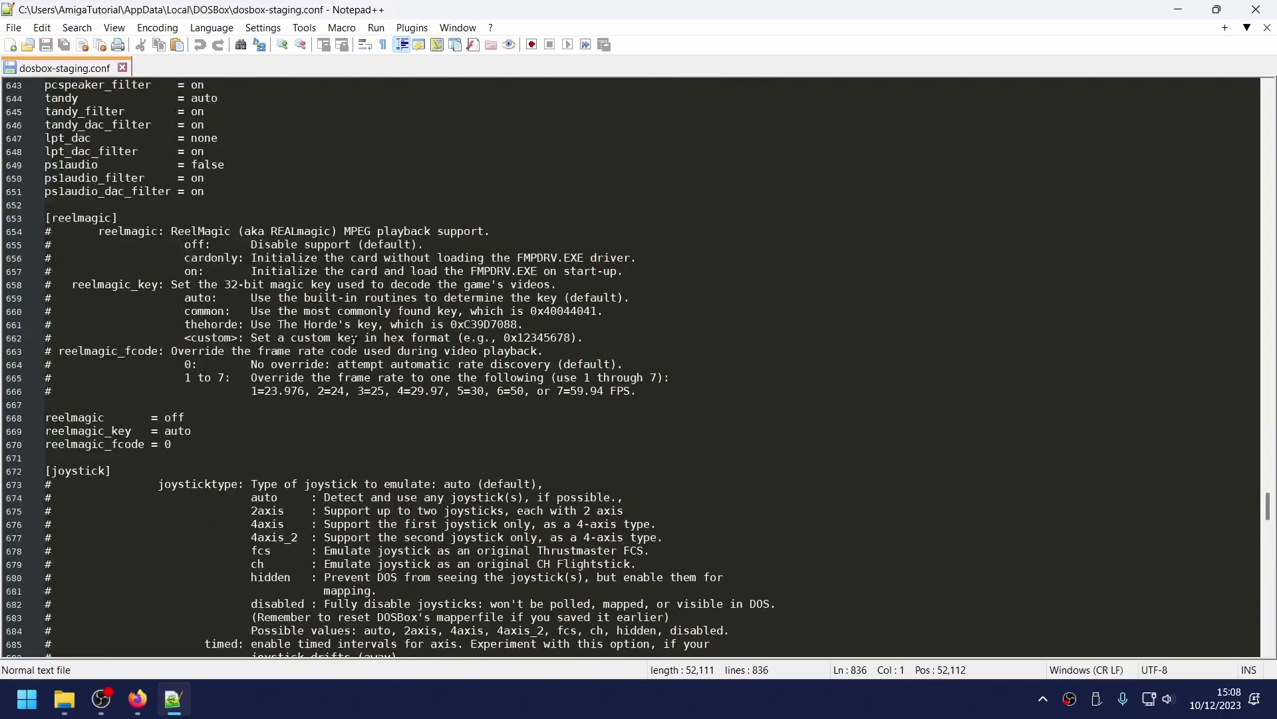
scroll(356, 341, "up", 13)
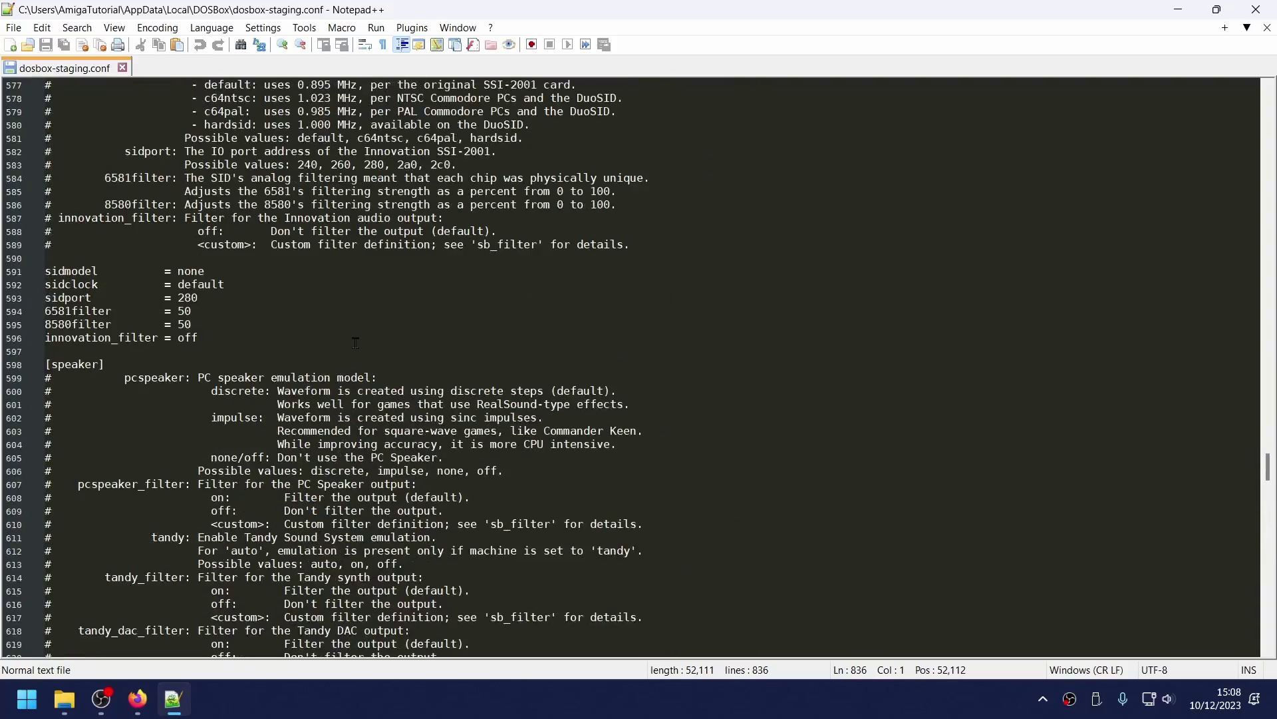
scroll(356, 343, "up", 12)
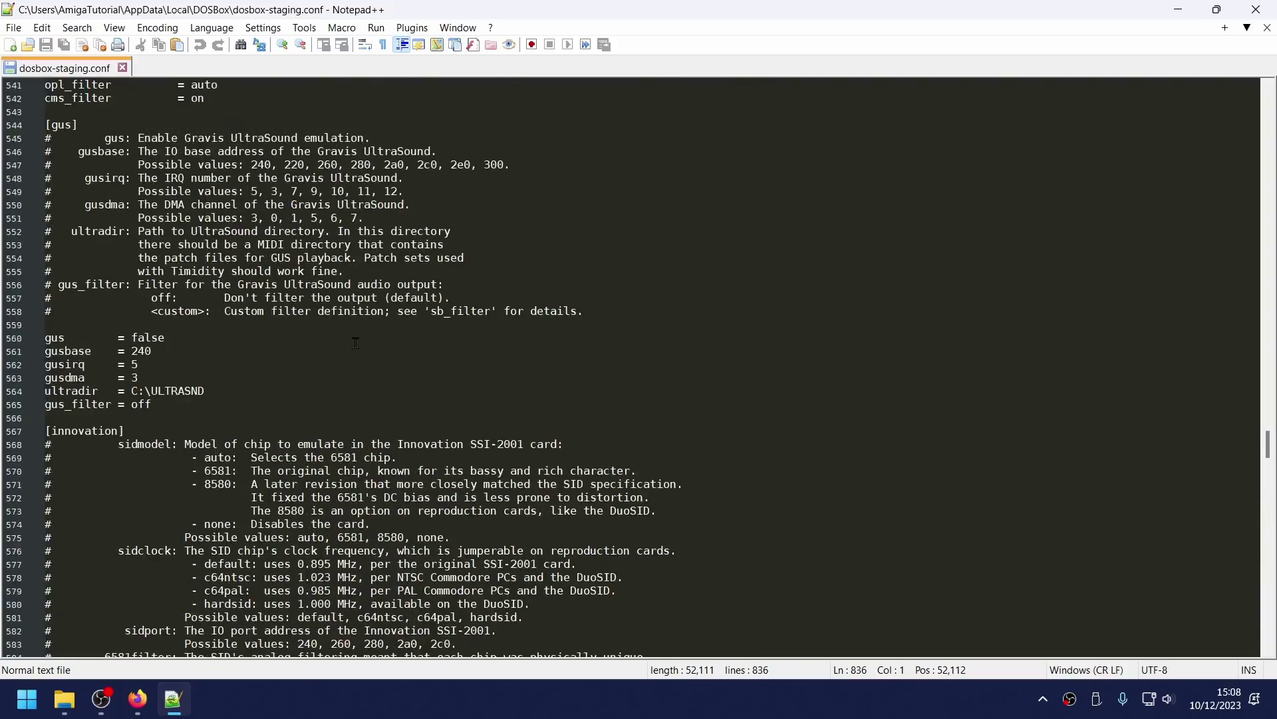
scroll(356, 343, "up", 19)
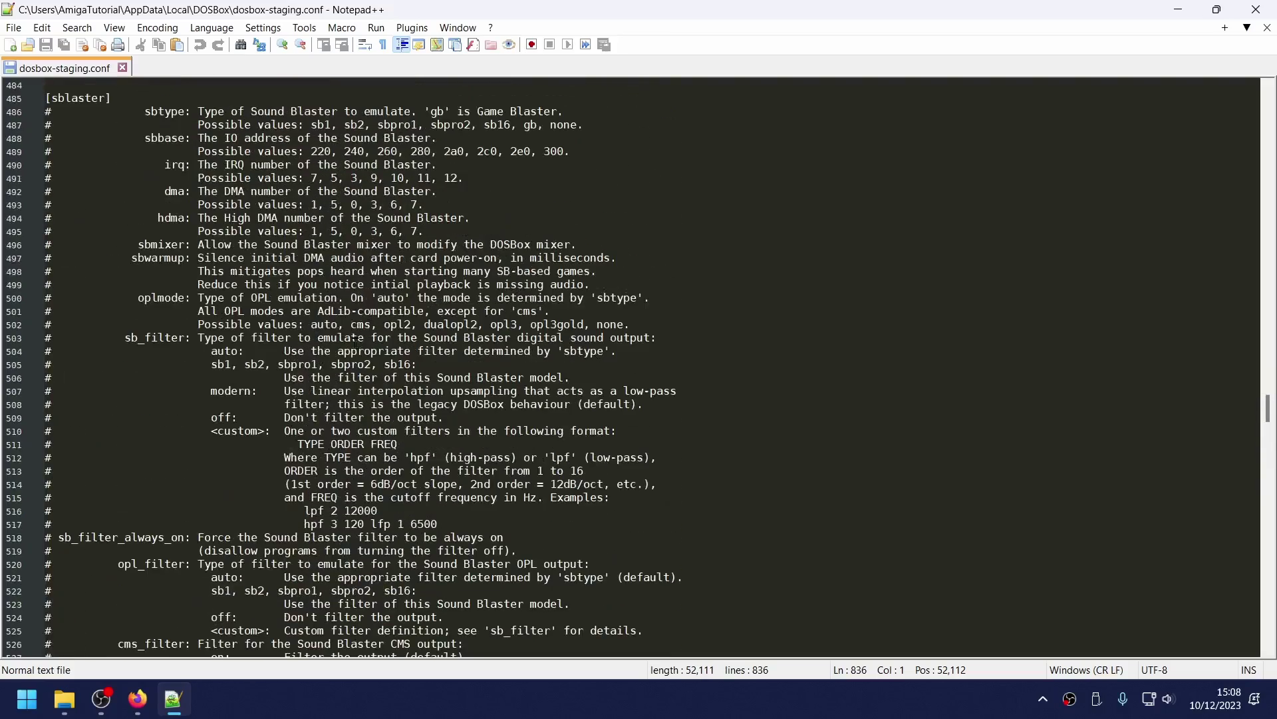
scroll(355, 338, "up", 12)
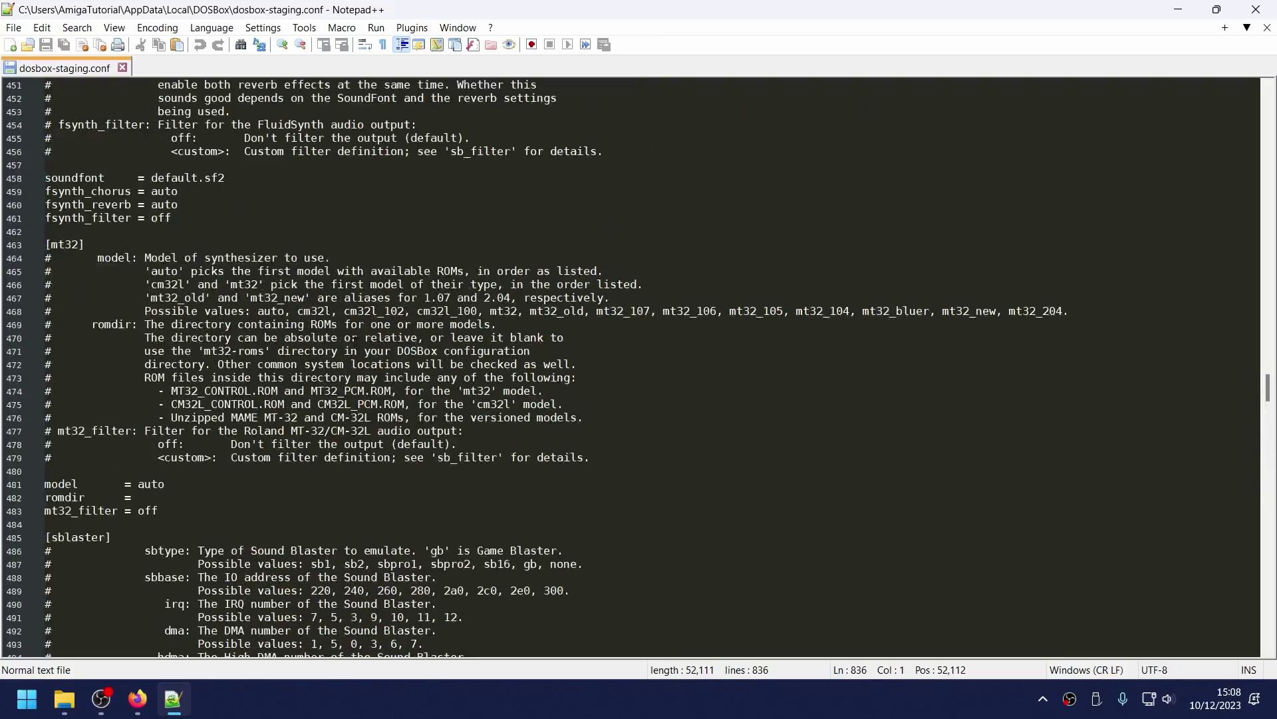
scroll(356, 339, "up", 8)
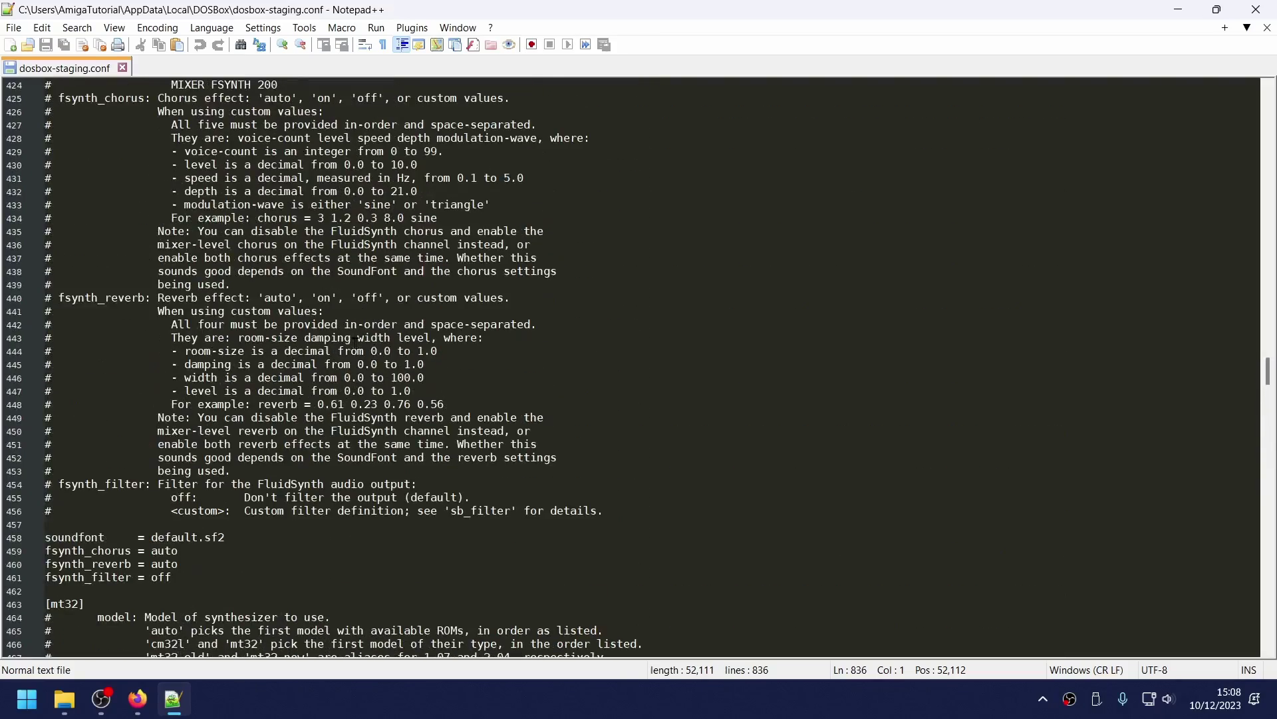
scroll(182, 527, "up", 4)
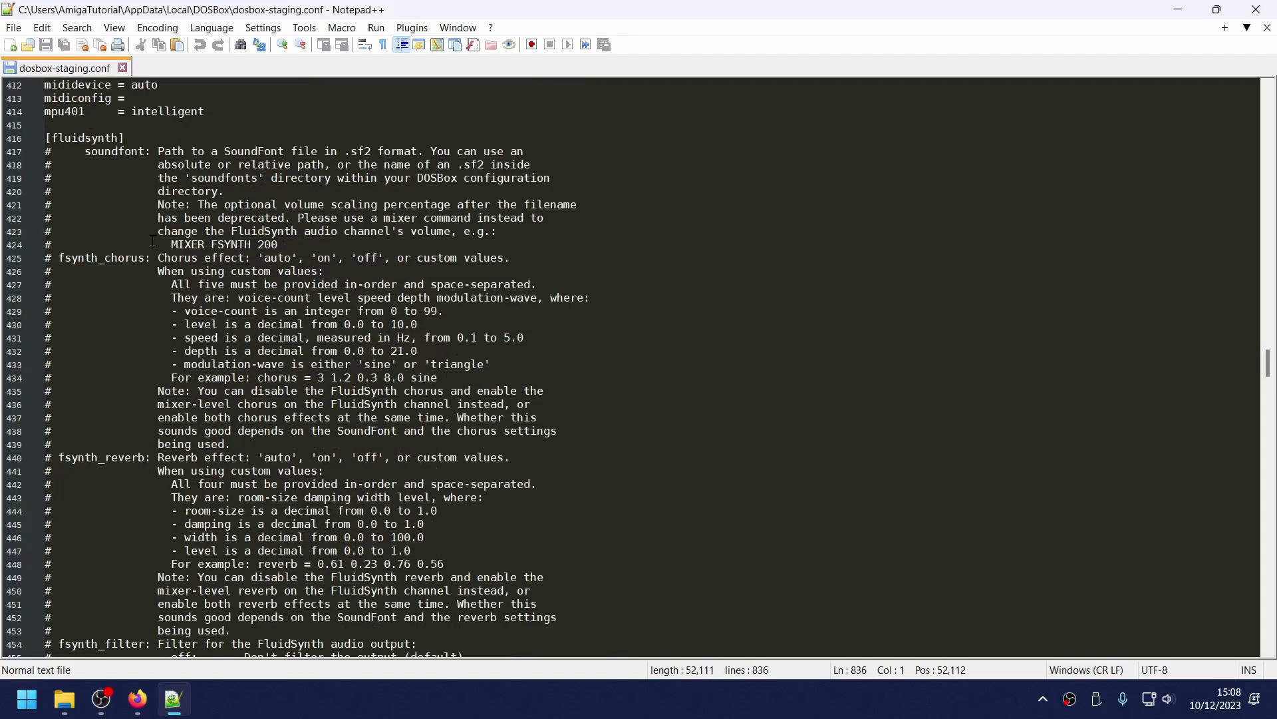
scroll(314, 410, "down", 2)
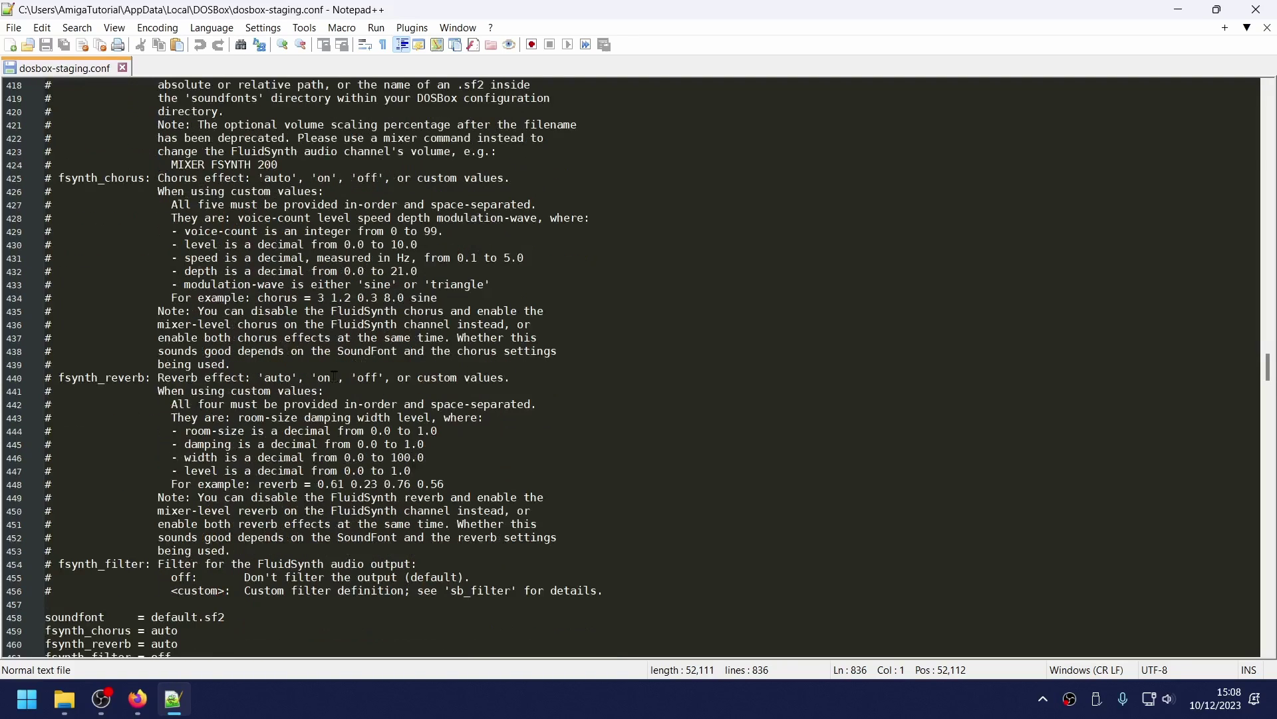
scroll(328, 377, "down", 4)
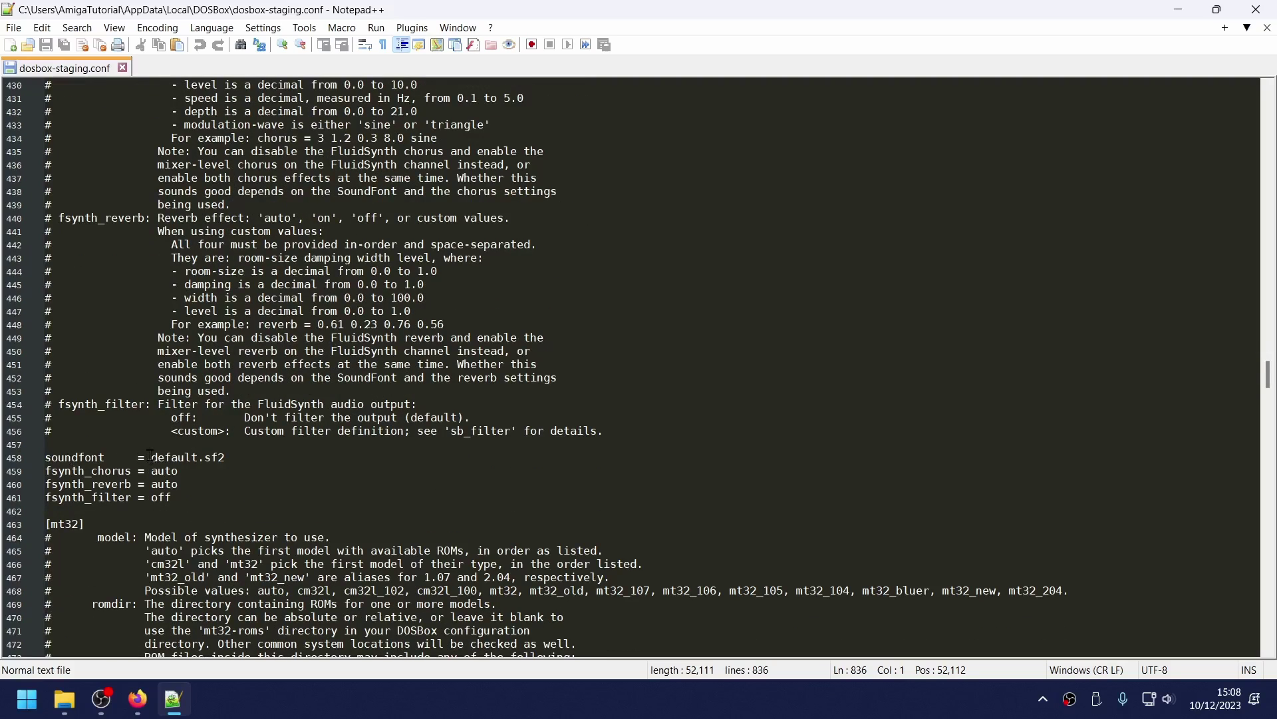
left_click_drag(151, 457, 227, 457)
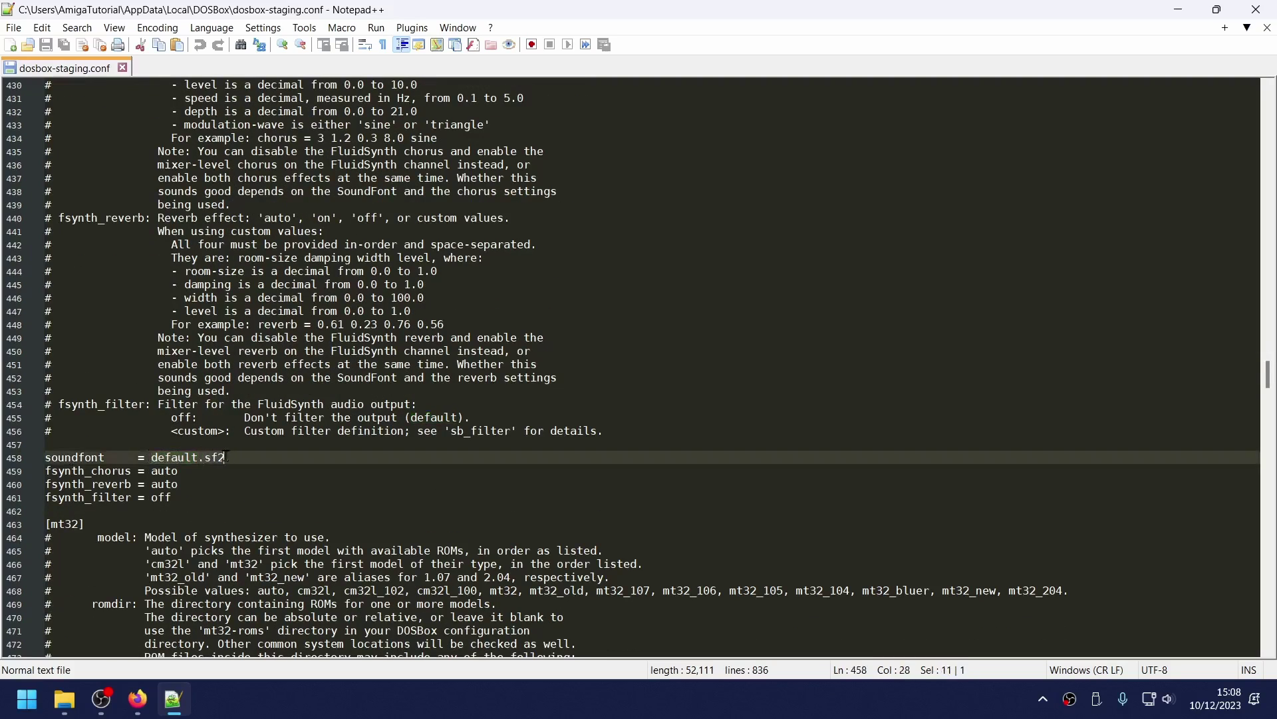
key("Delete")
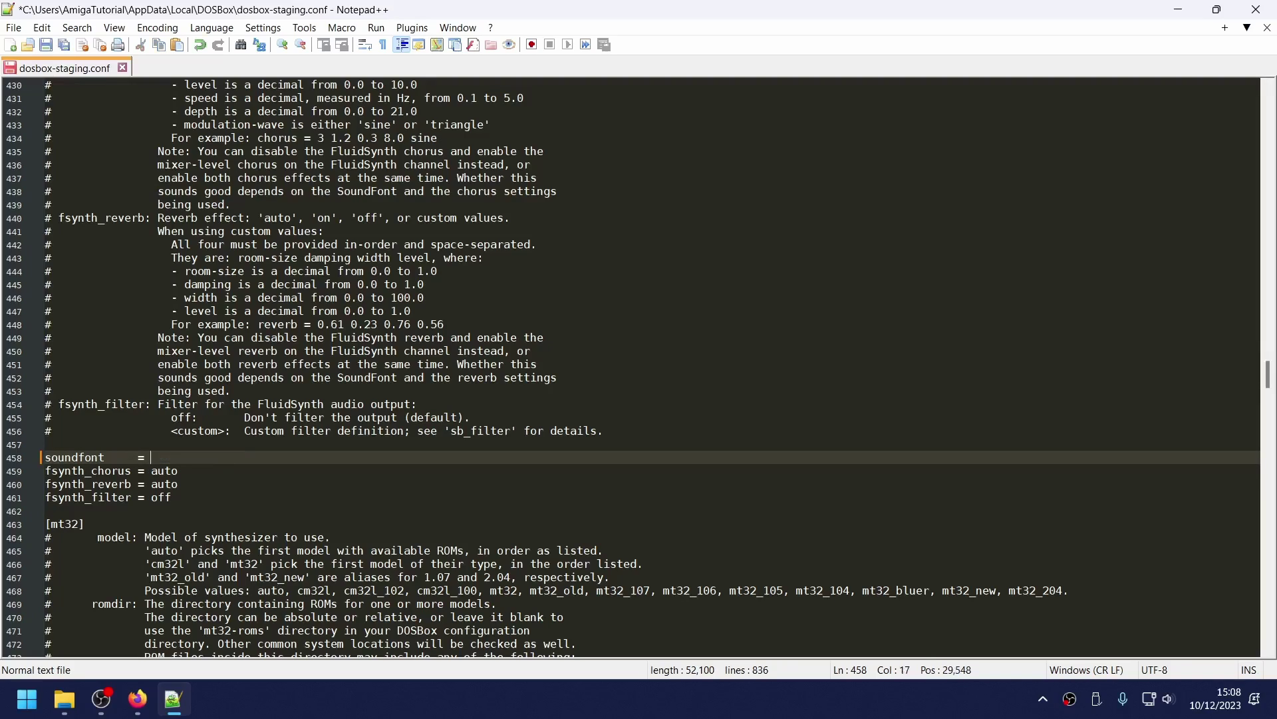
type("weedsgm3.sf2")
left_click(46, 44)
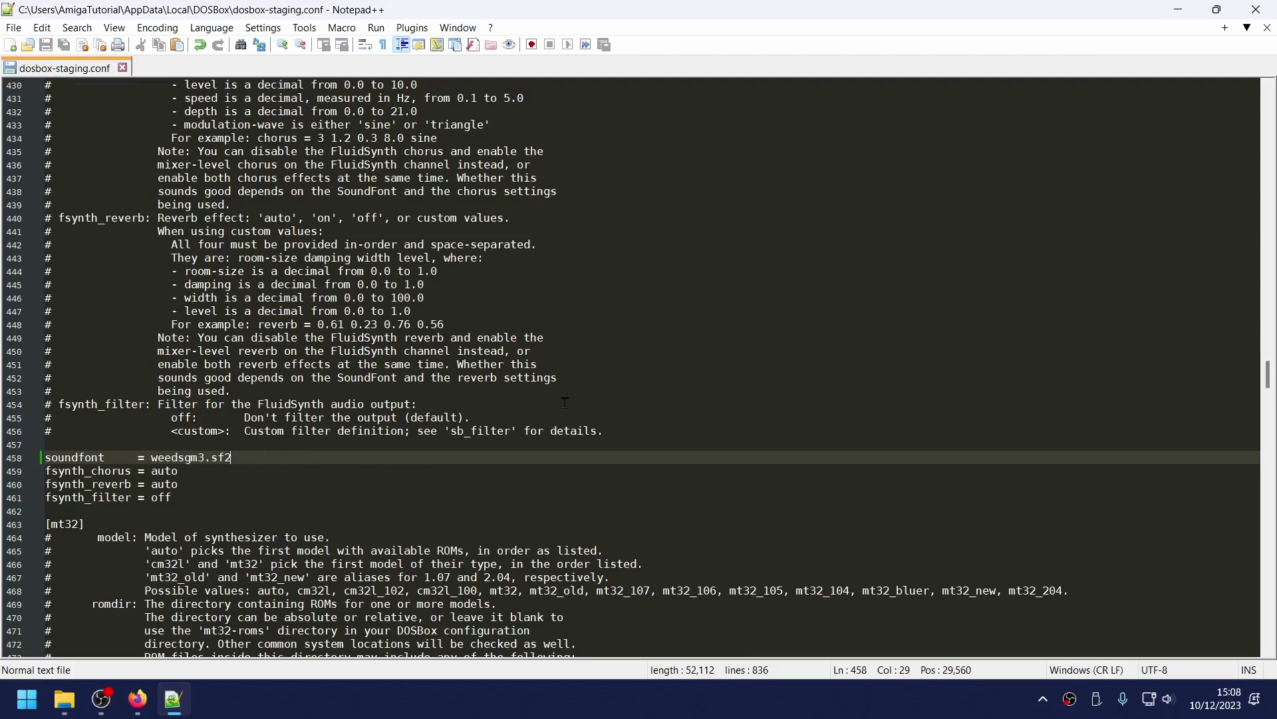
scroll(565, 403, "up", 2)
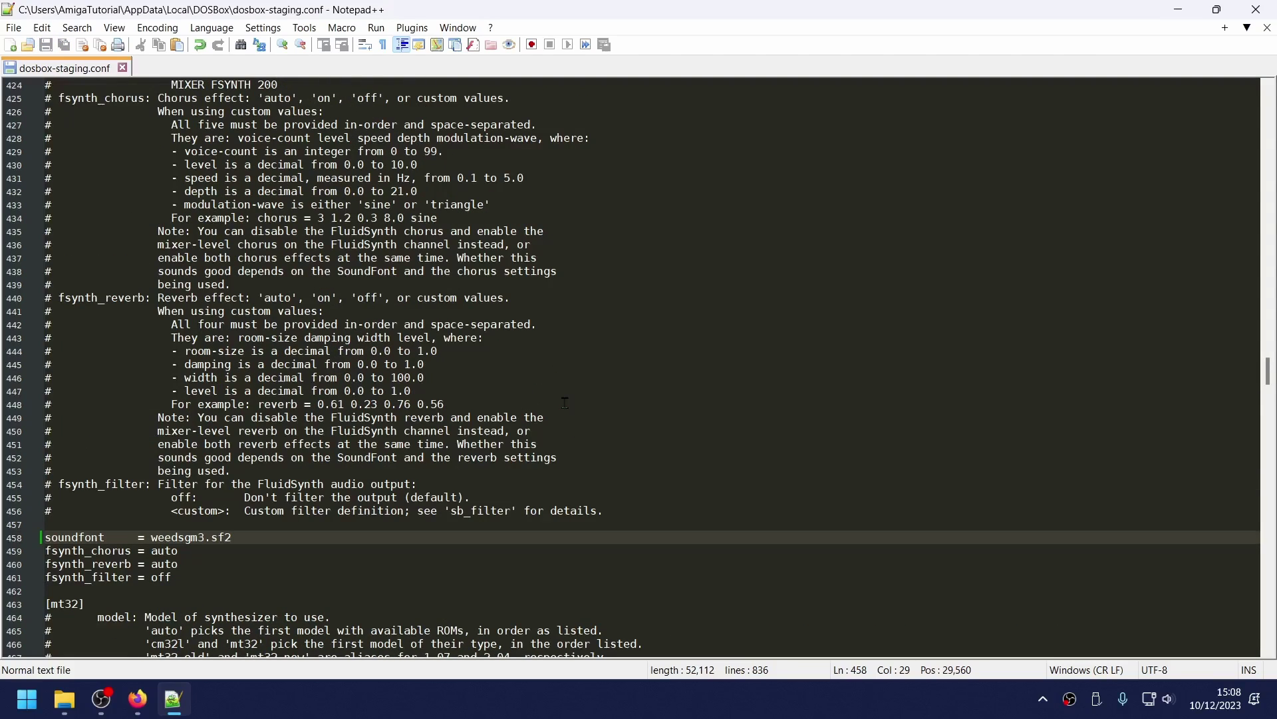
scroll(565, 403, "up", 6)
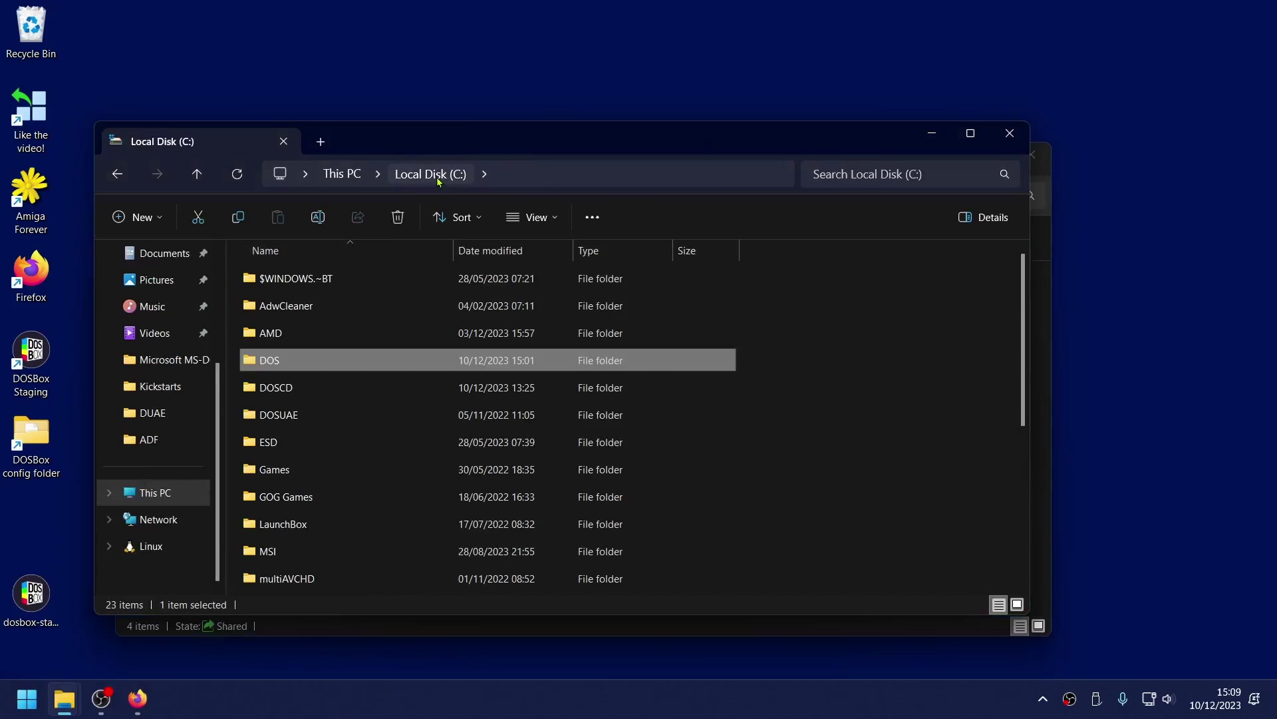
- Open the DOSCD folder on drive C and inspect the disc images xwing.iso and dott.iso
double_click(290, 388)
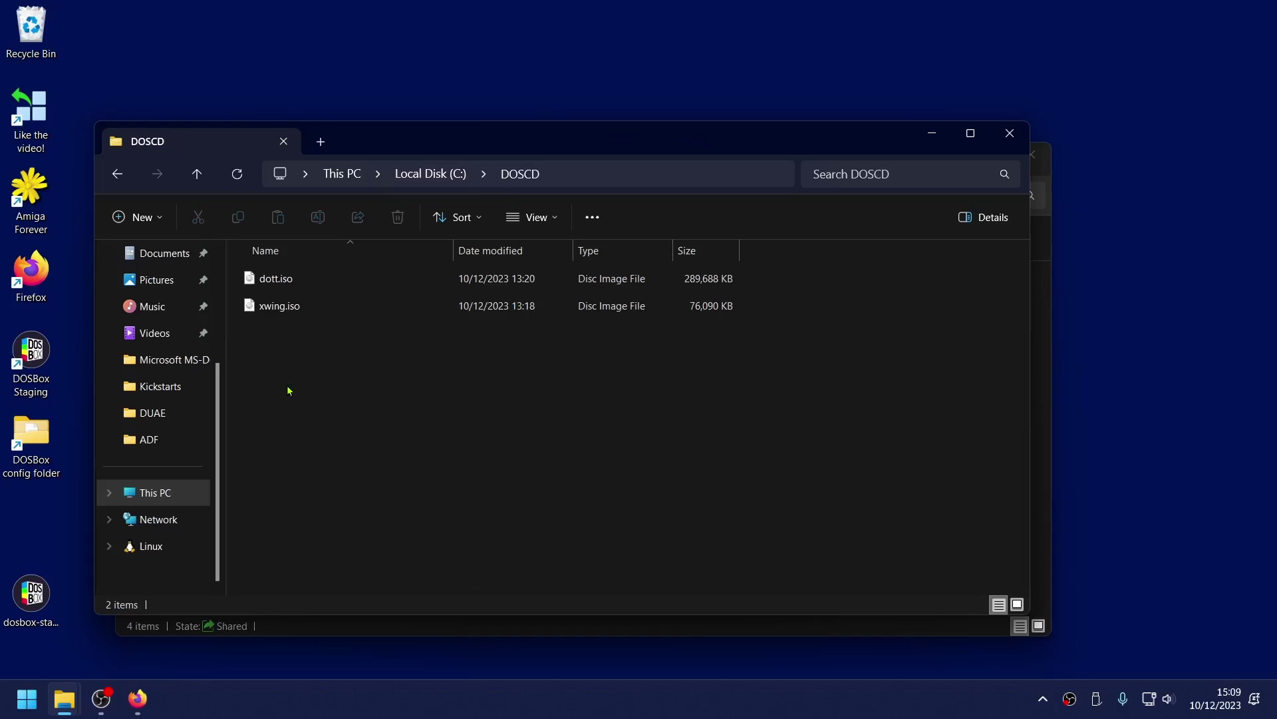
left_click(296, 310)
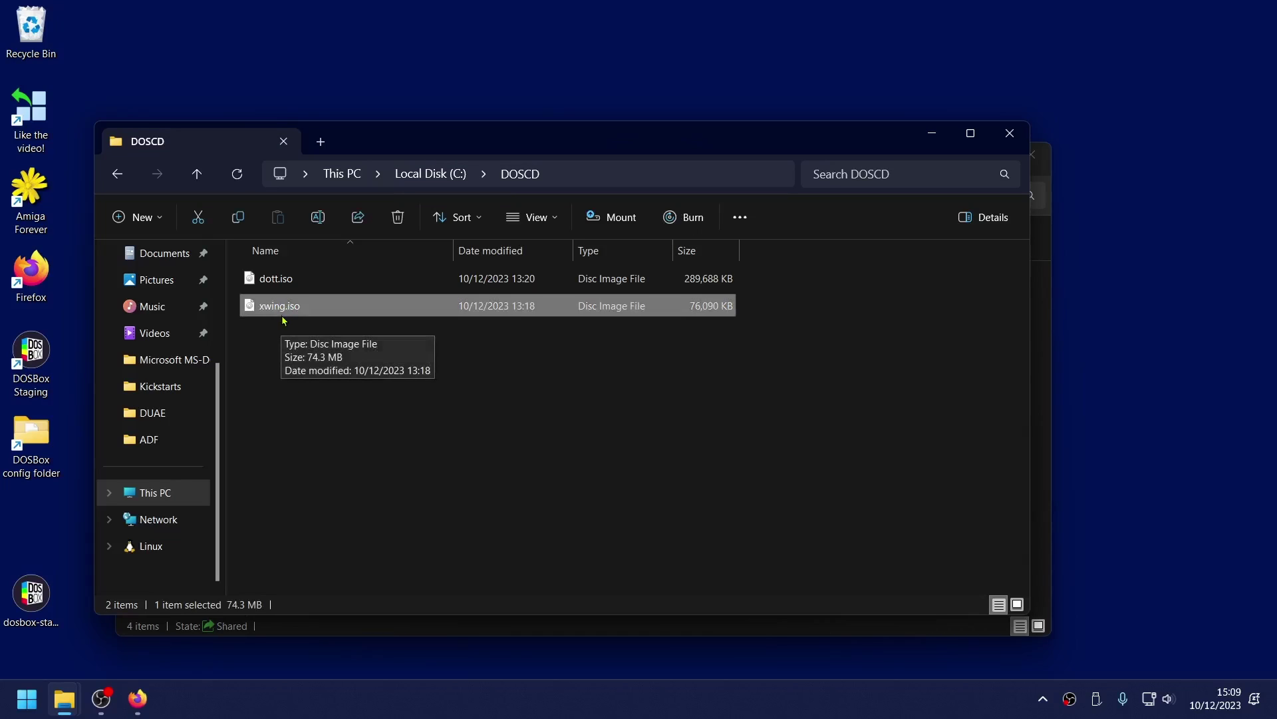
left_click(282, 291)
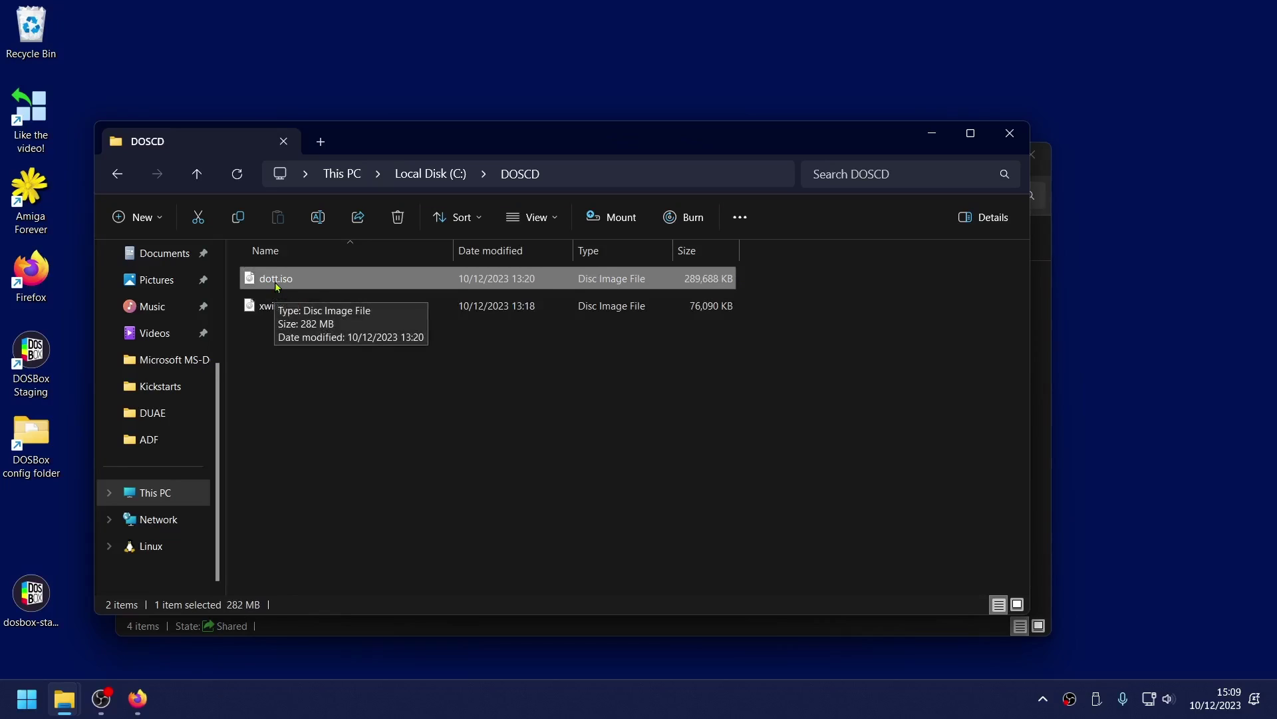
left_click(425, 419)
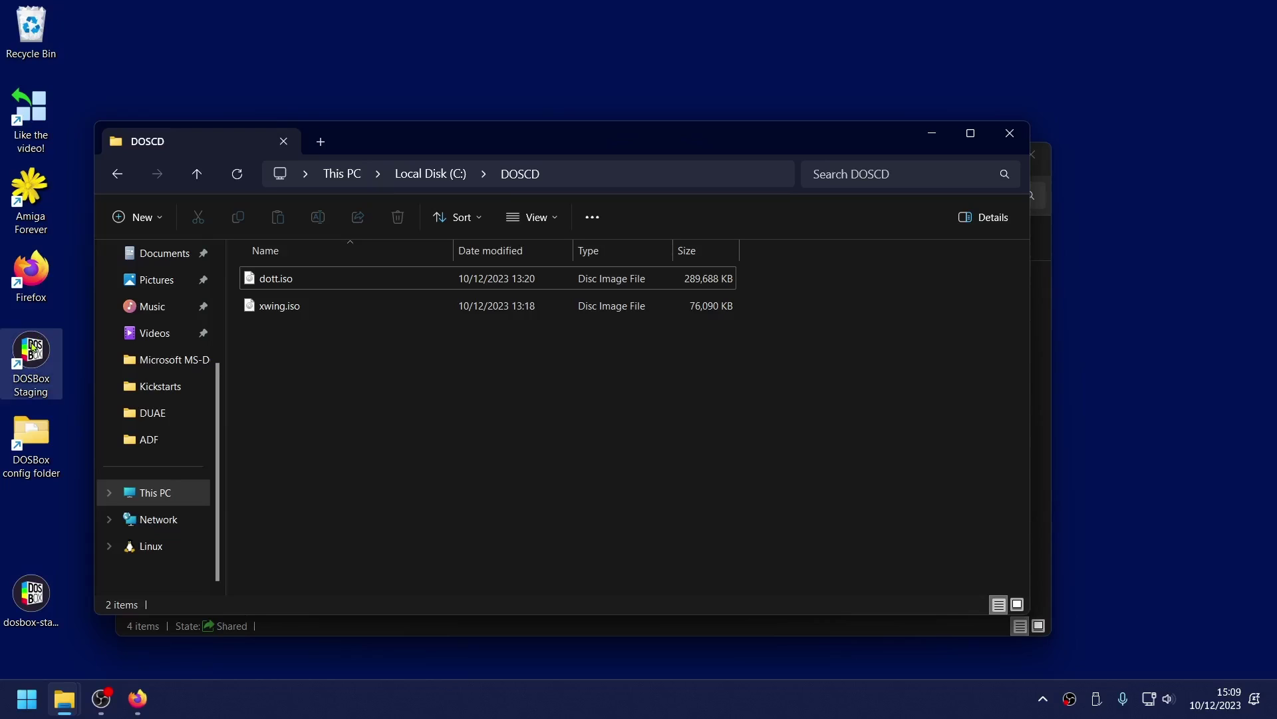
- Launch DOSBox Staging and mount C:\DOSCD\xwing.iso as drive D with the command imgmount d C:\DOSCD\xwing.iso -t cdrom
double_click(32, 347)
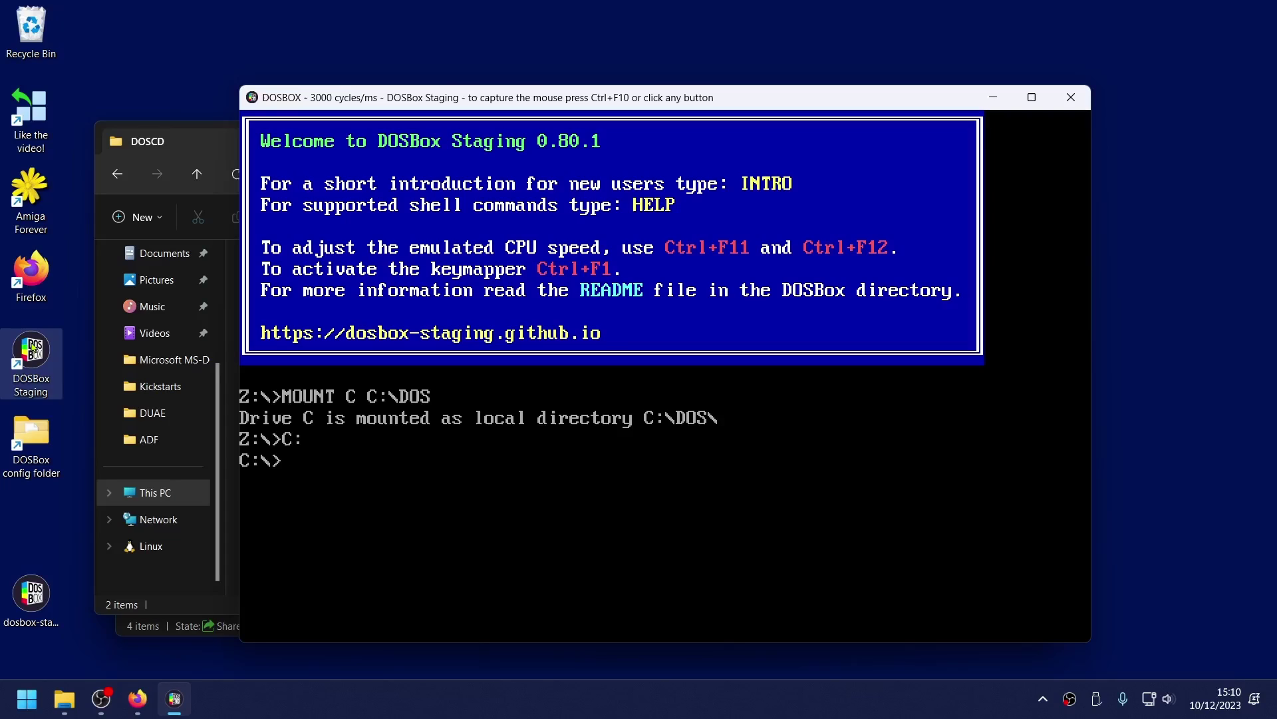
type("imgmount d C:\\DOS")
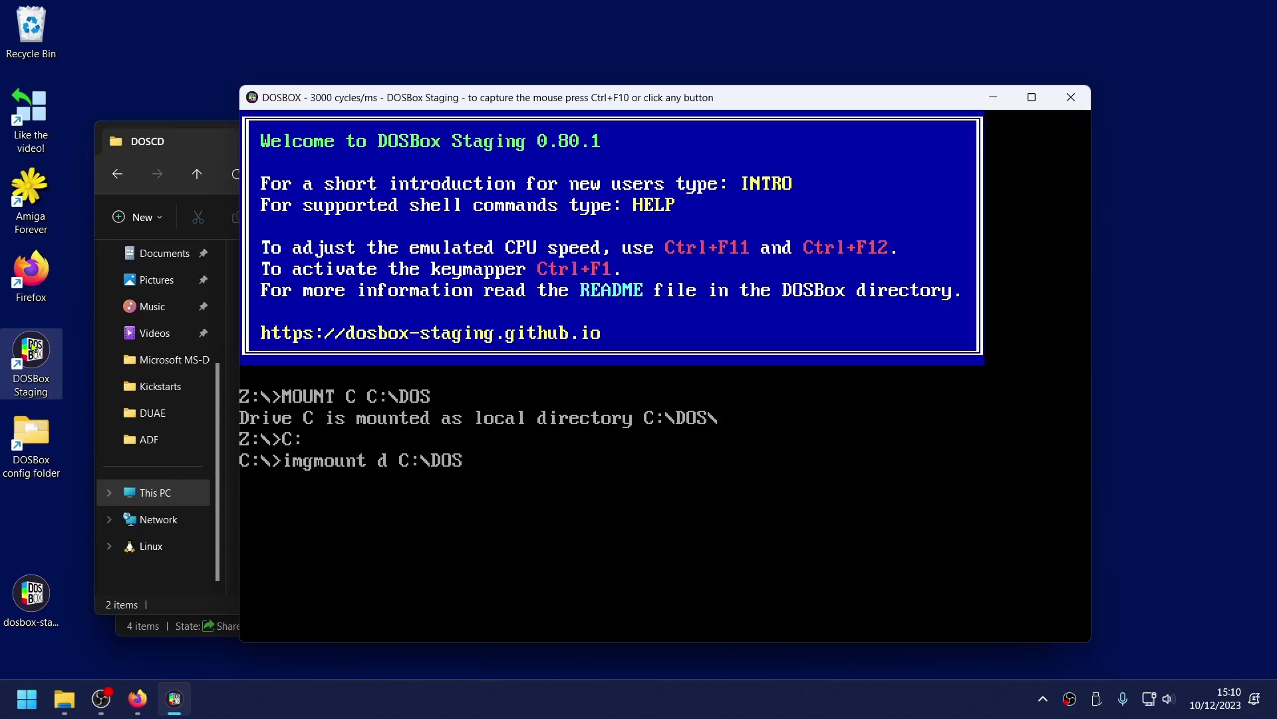
type("CD\\xwing.iso")
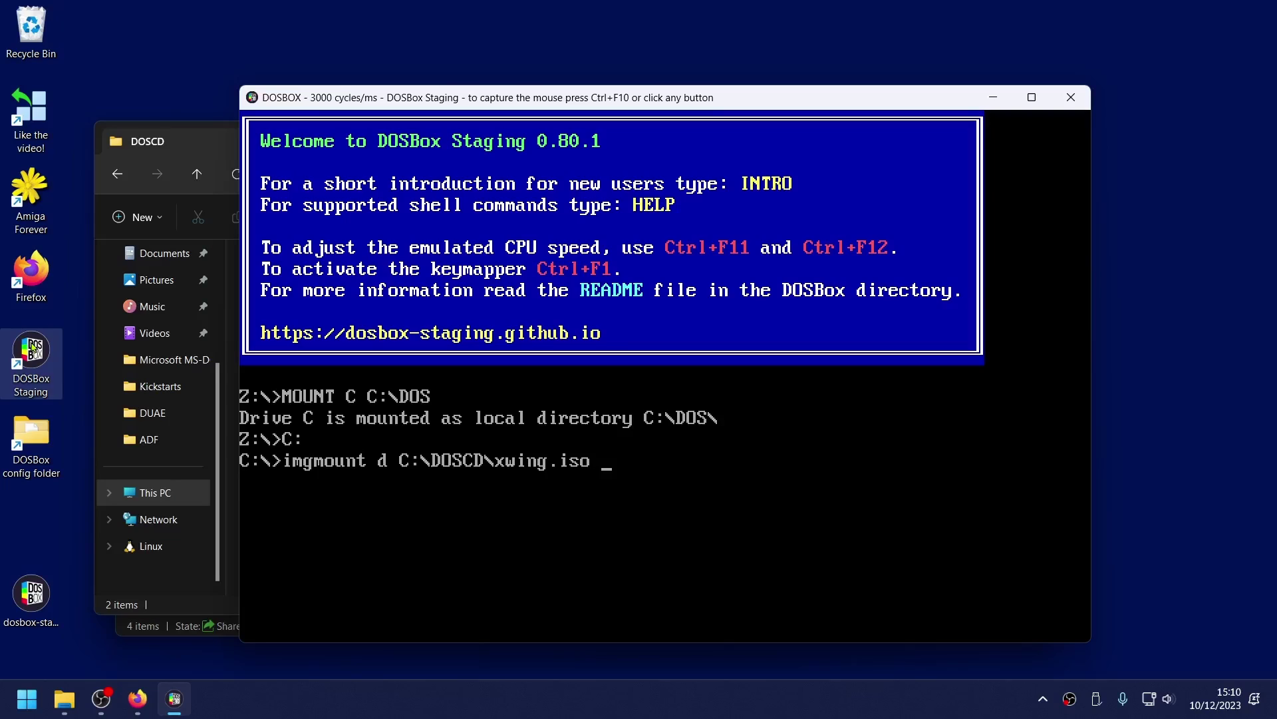
type(" -t cdrom")
key("Return")
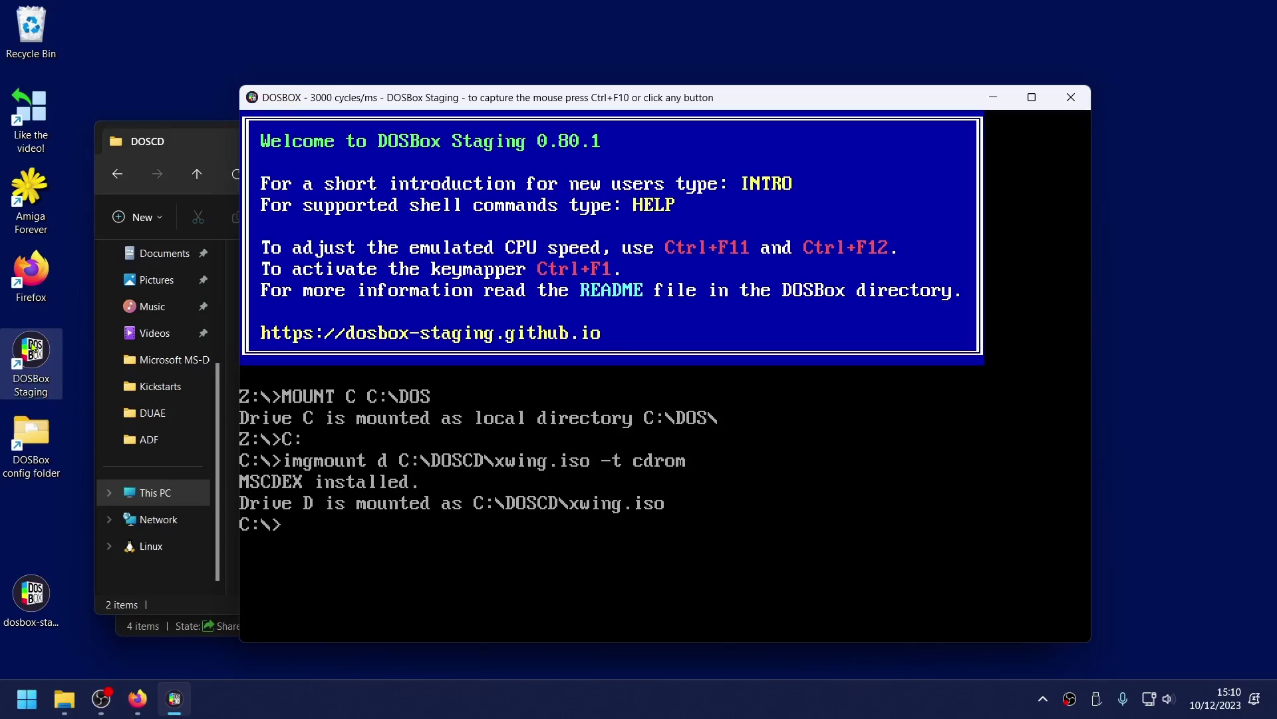
- Switch to drive D and list its executables with dir *.exe
type("D:")
key("Return")
type("dir *.exe")
key("Return")
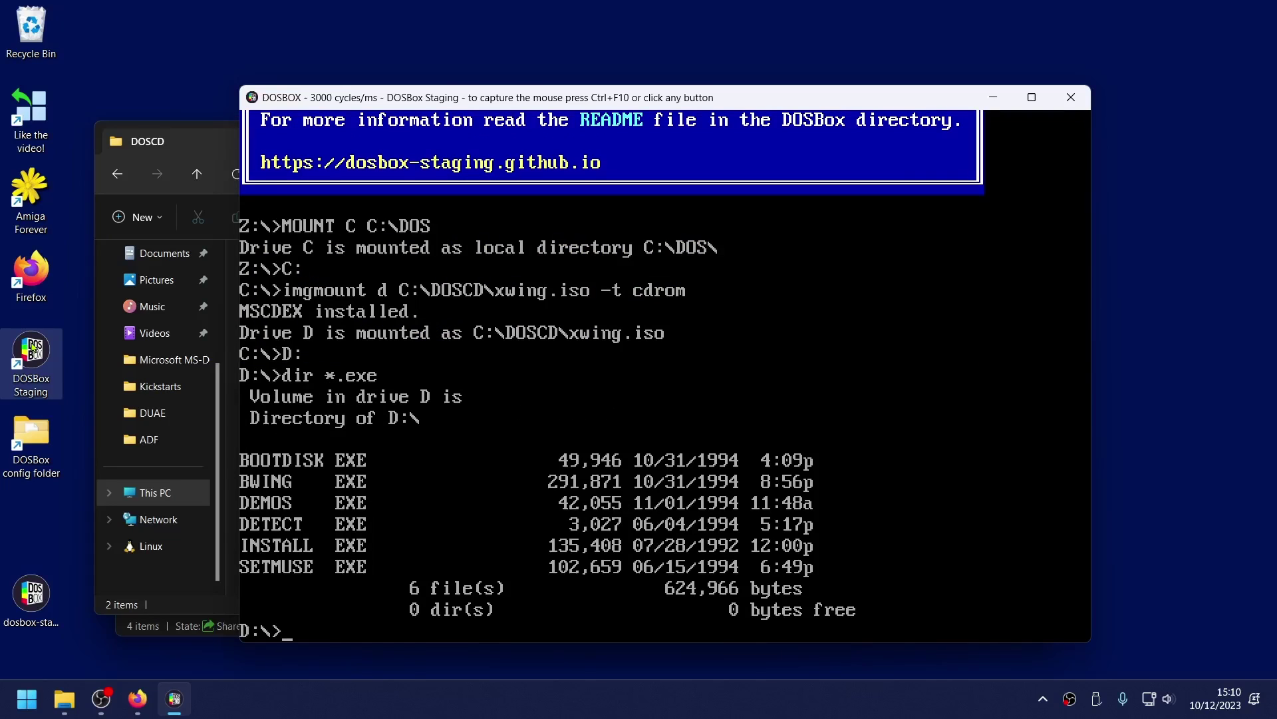
- Run install from the X-Wing CD and look through the installer's main menu, choosing Set Sound Board Configuration
type("install")
key("Return")
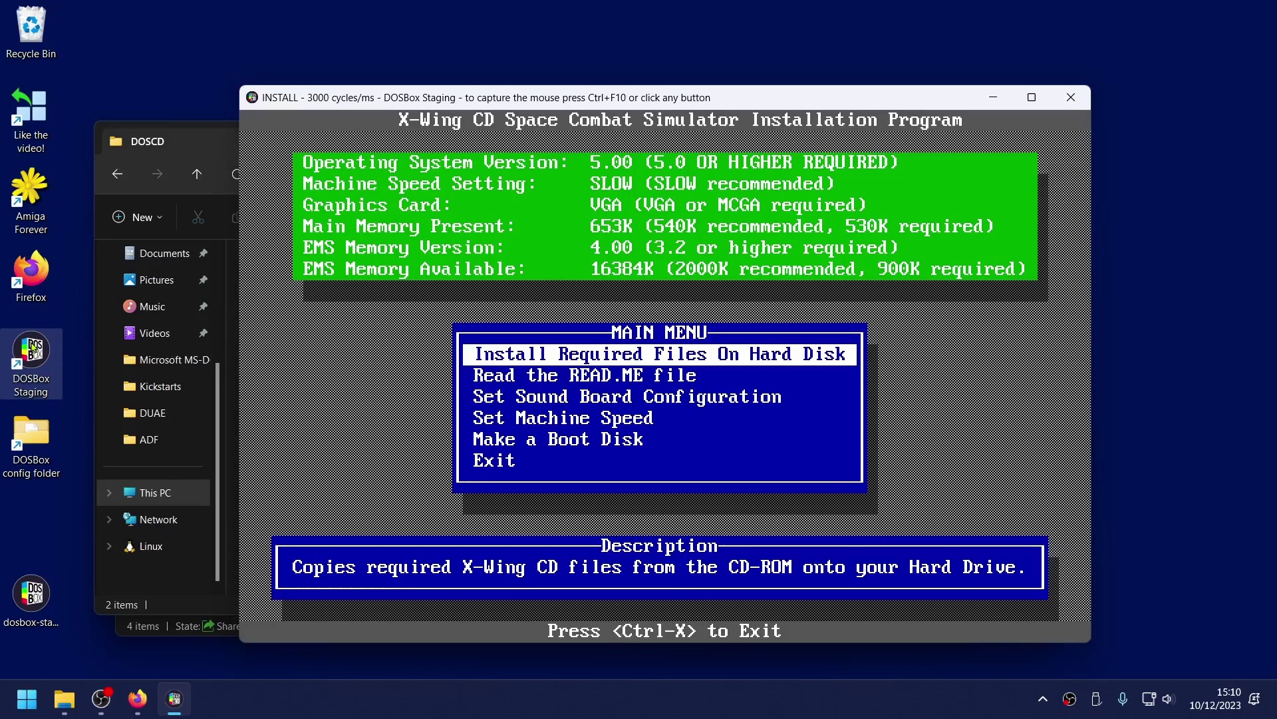
key("Down")
key("Up")
key("Down")
key("Up")
key("Down")
key("Down")
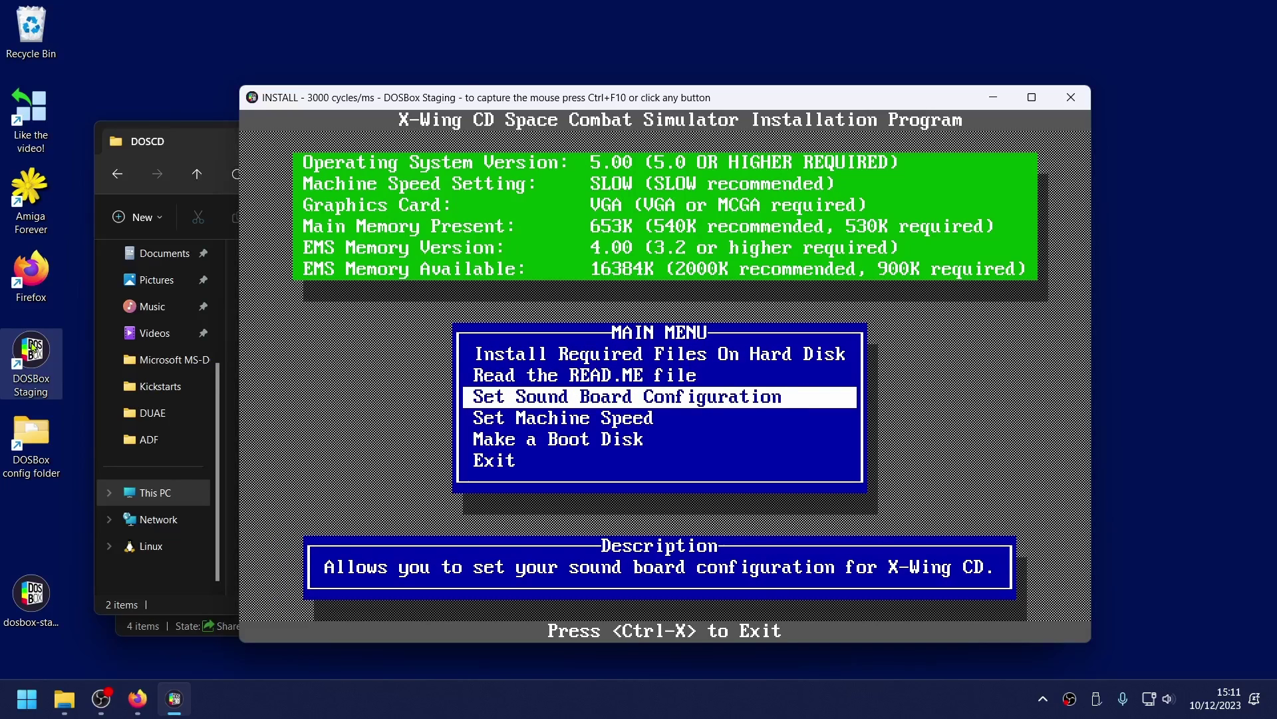
key("Return")
key("Return")
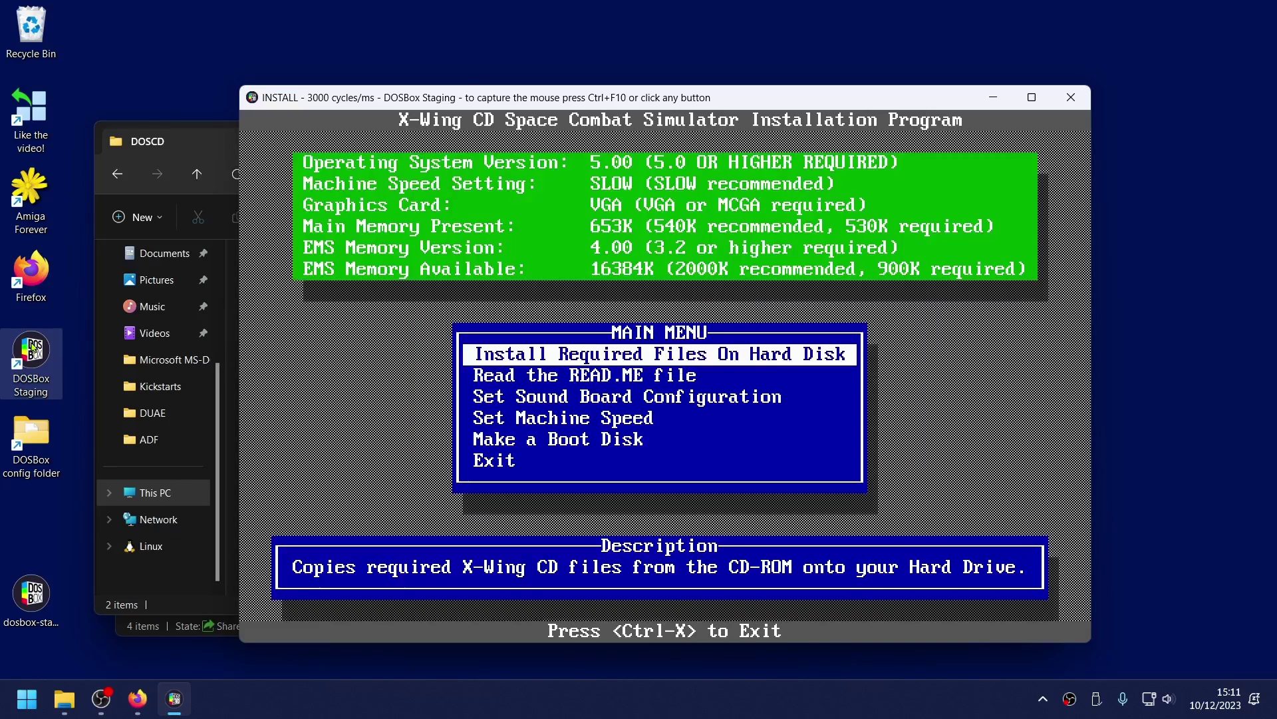
- Exit the X-Wing CD installer without setting a sound card and decline reading the READ.ME file
key("Down")
key("Down")
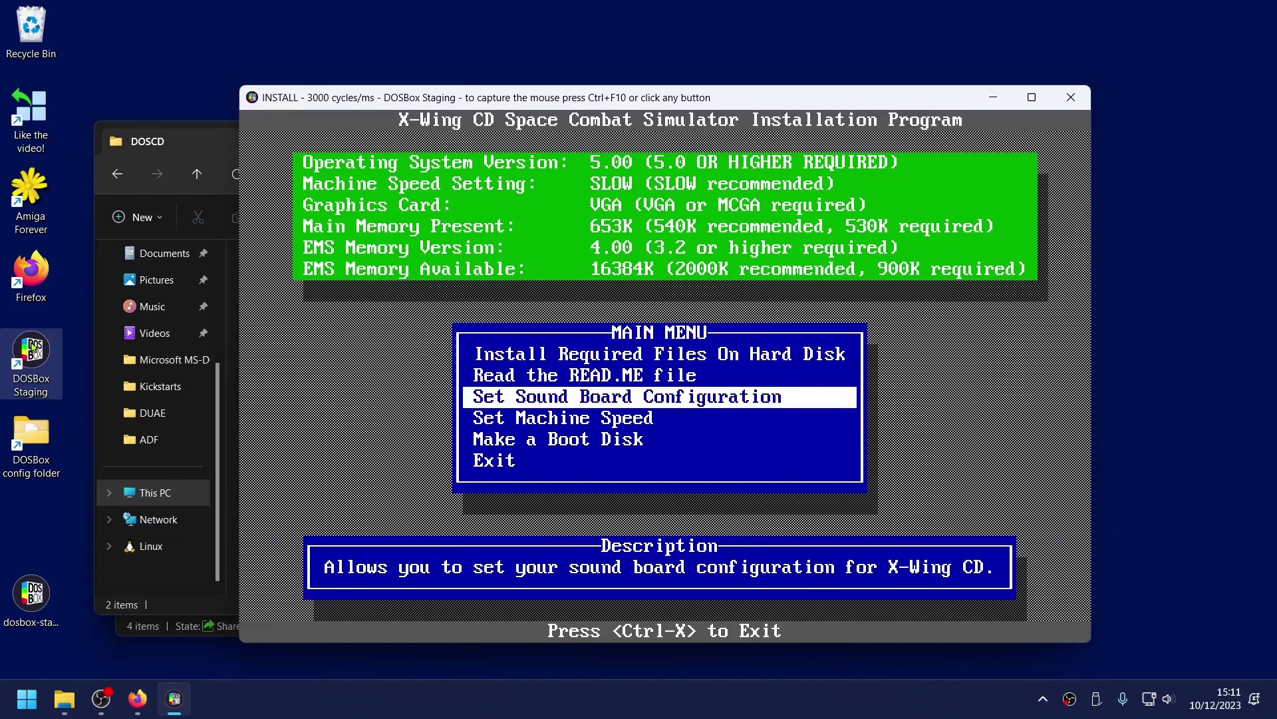
key("Down")
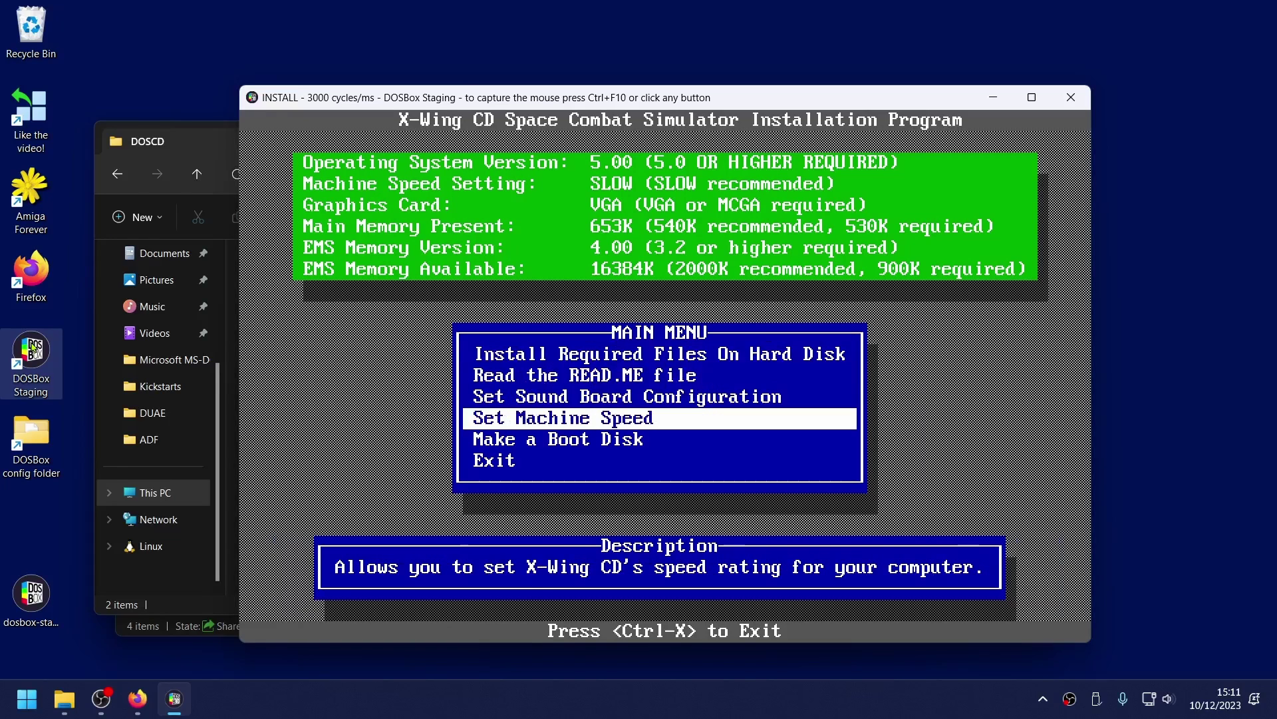
key("Down")
key("Up")
key("Up")
key("Down")
key("Down")
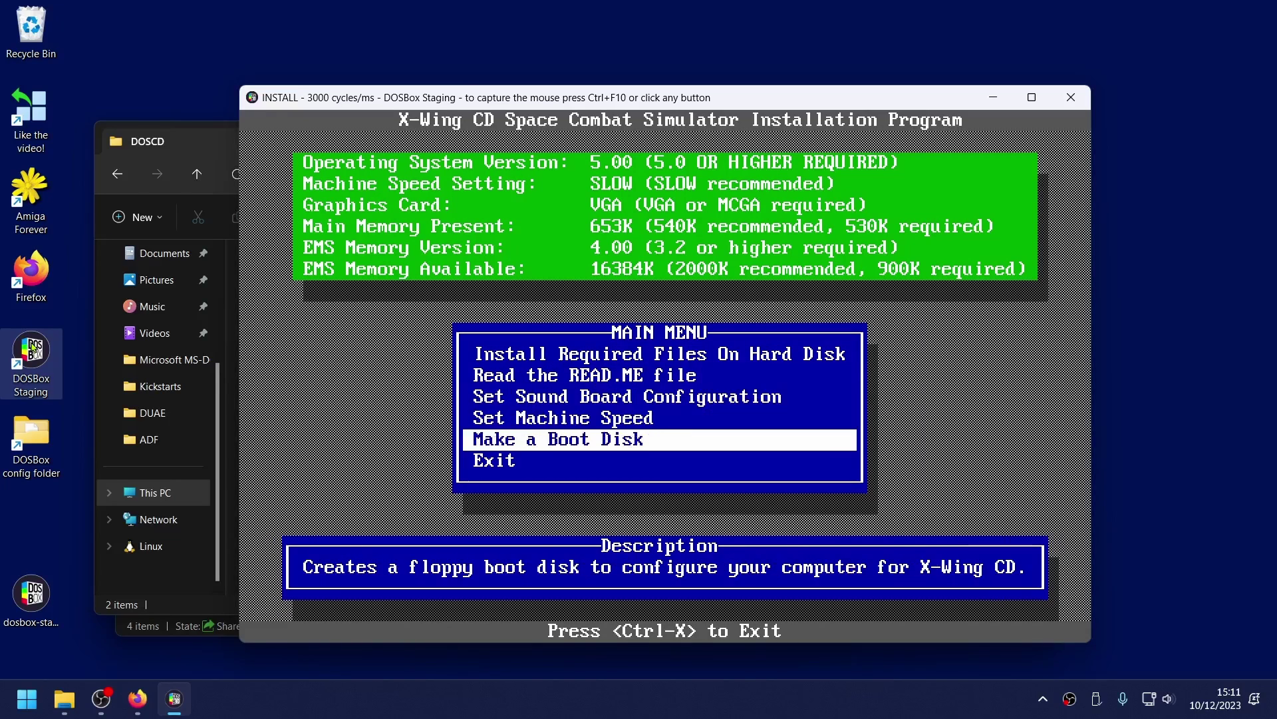
key("Down")
key("Return")
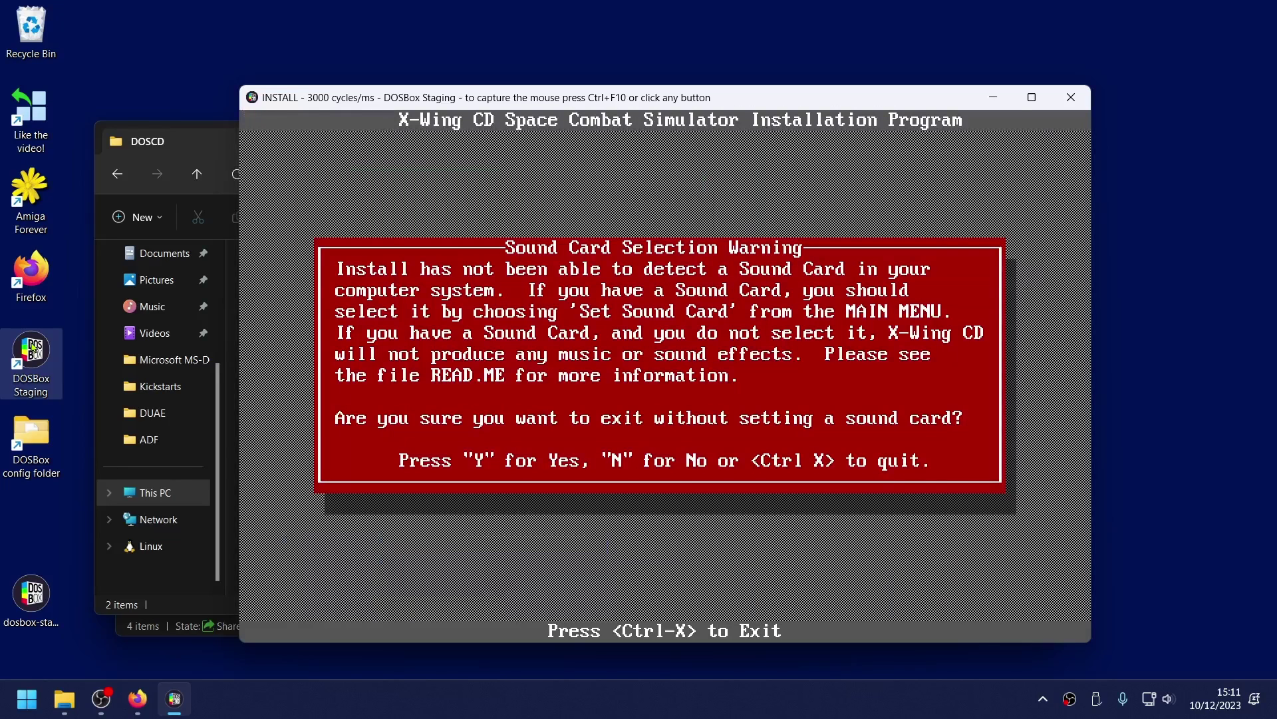
key("y")
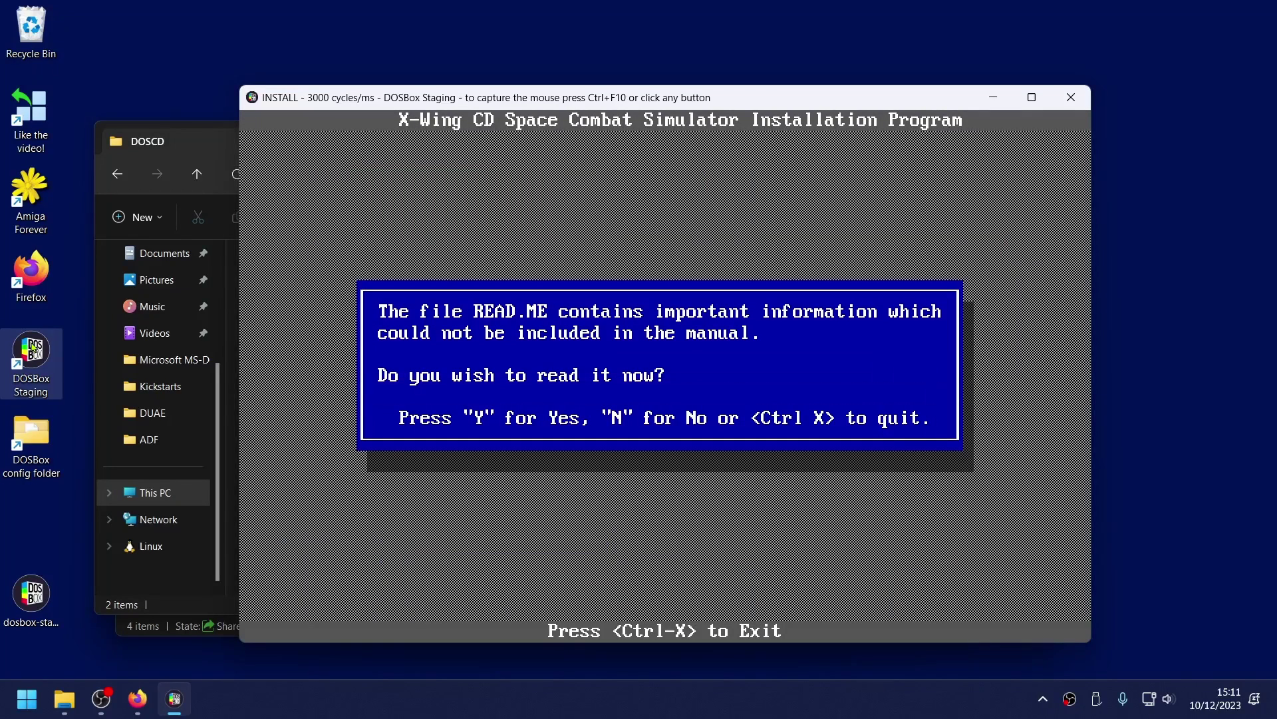
type("n")
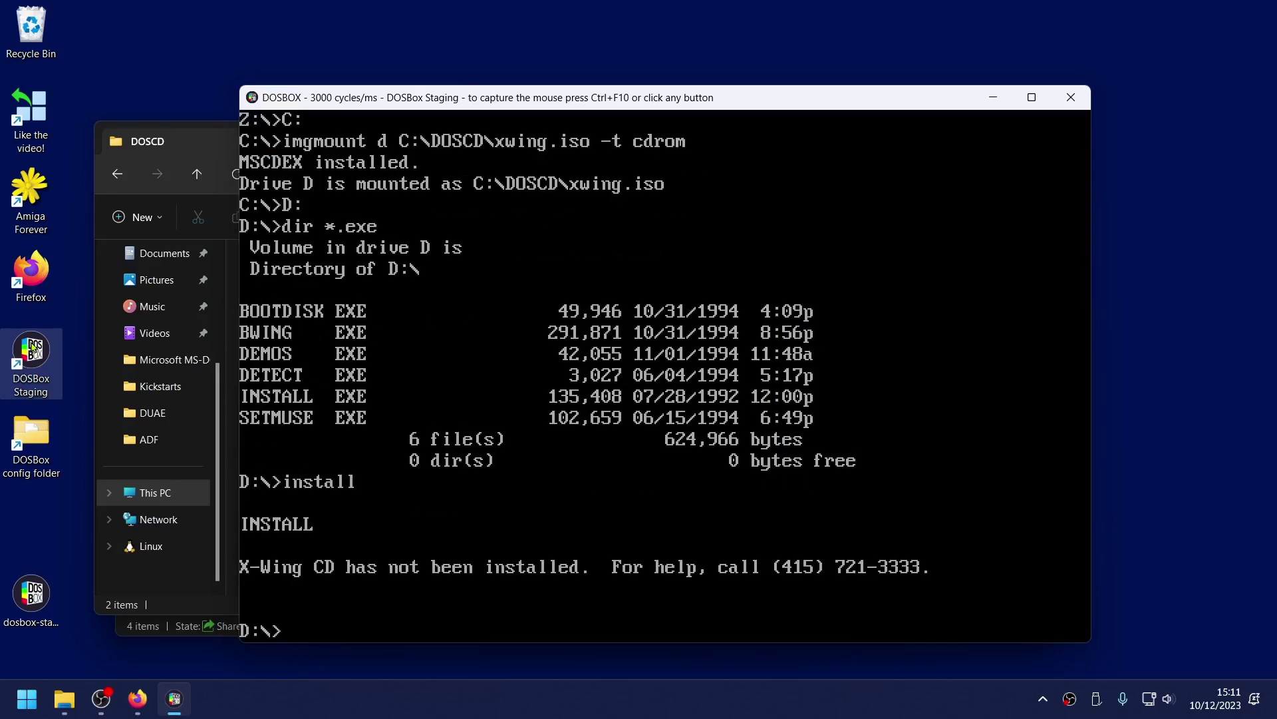
- Switch to drive C and list its contents with dir
type("C:")
key("Return")
type("dir")
key("Return")
- Change into the XWINGCD folder on drive C and list its files with dir
type("cd c")
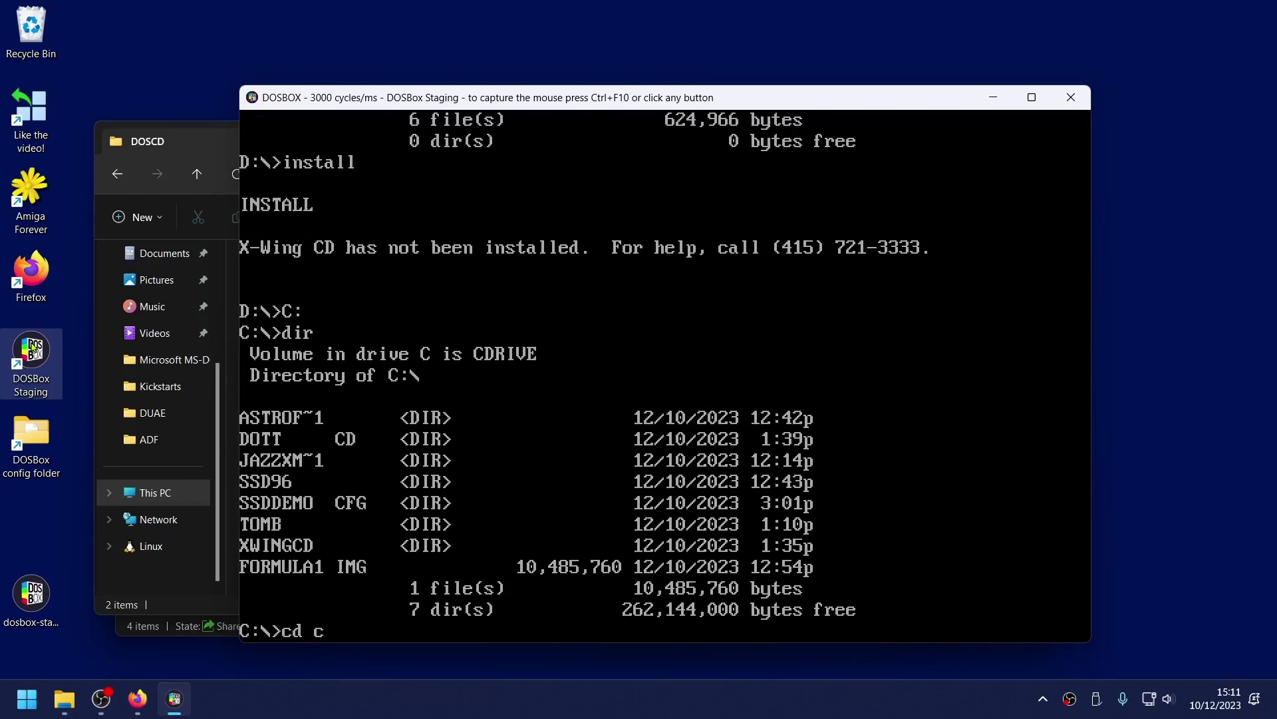
key("BackSpace")
type("x")
key("Tab")
key("Return")
type("dir")
key("Return")
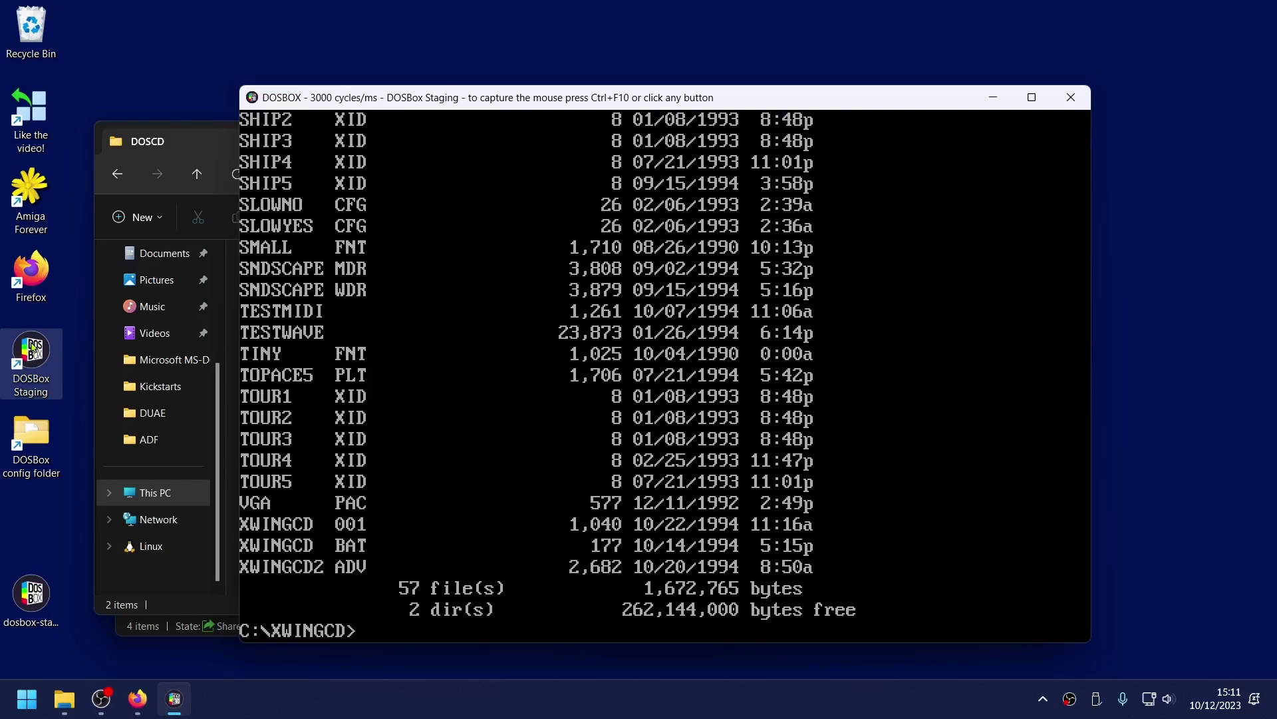
- Run bwing, load the first listed pilot, enter the spaceport and travel to the Rebel training facilities
type("bwing")
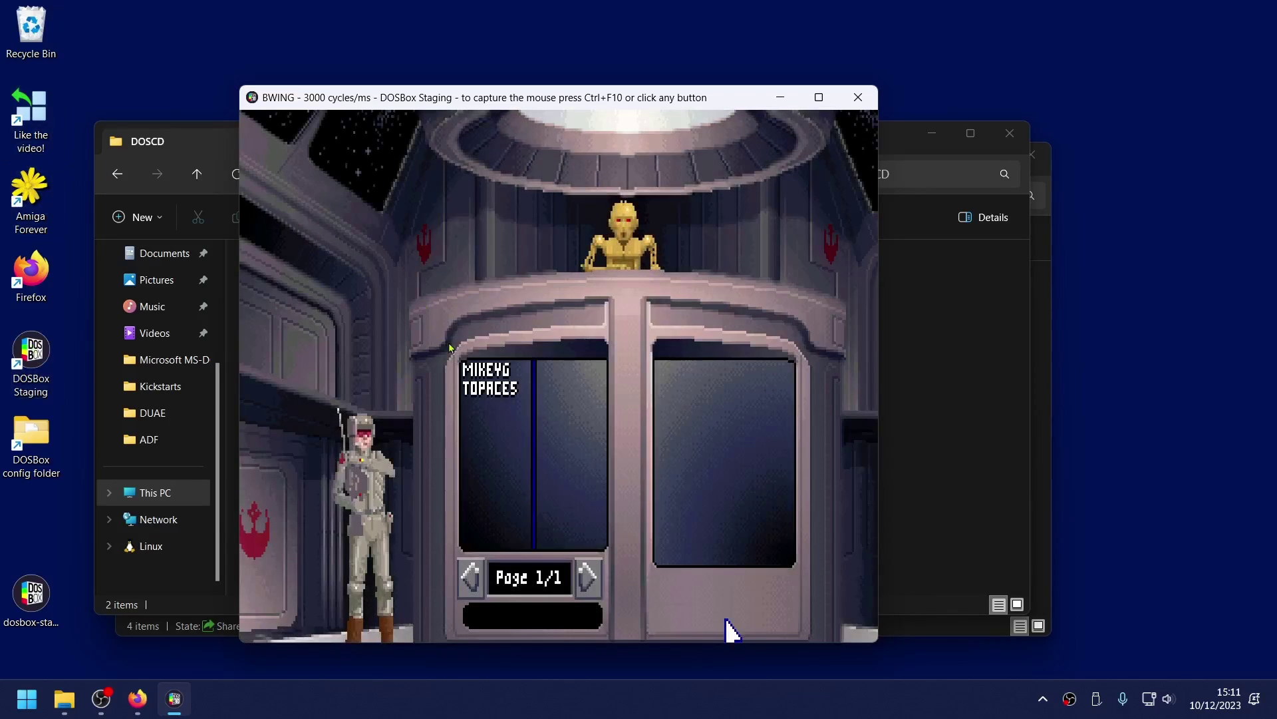
left_click(732, 628)
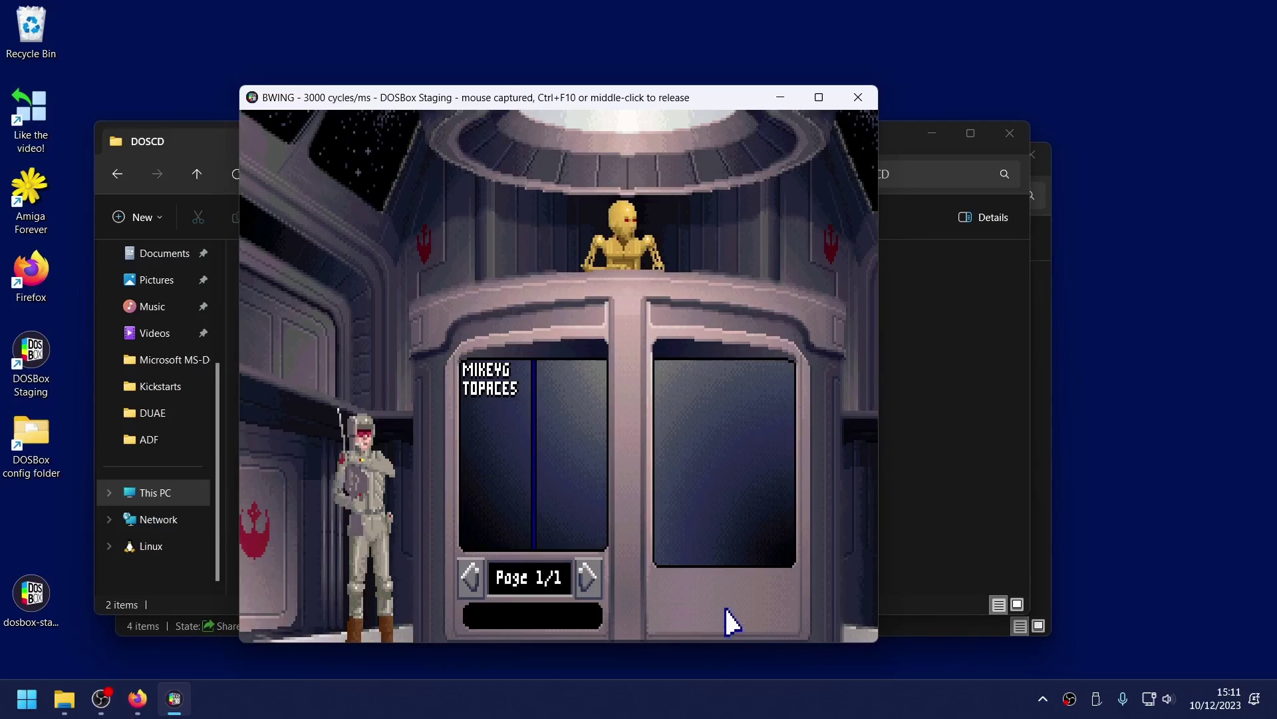
left_click(494, 373)
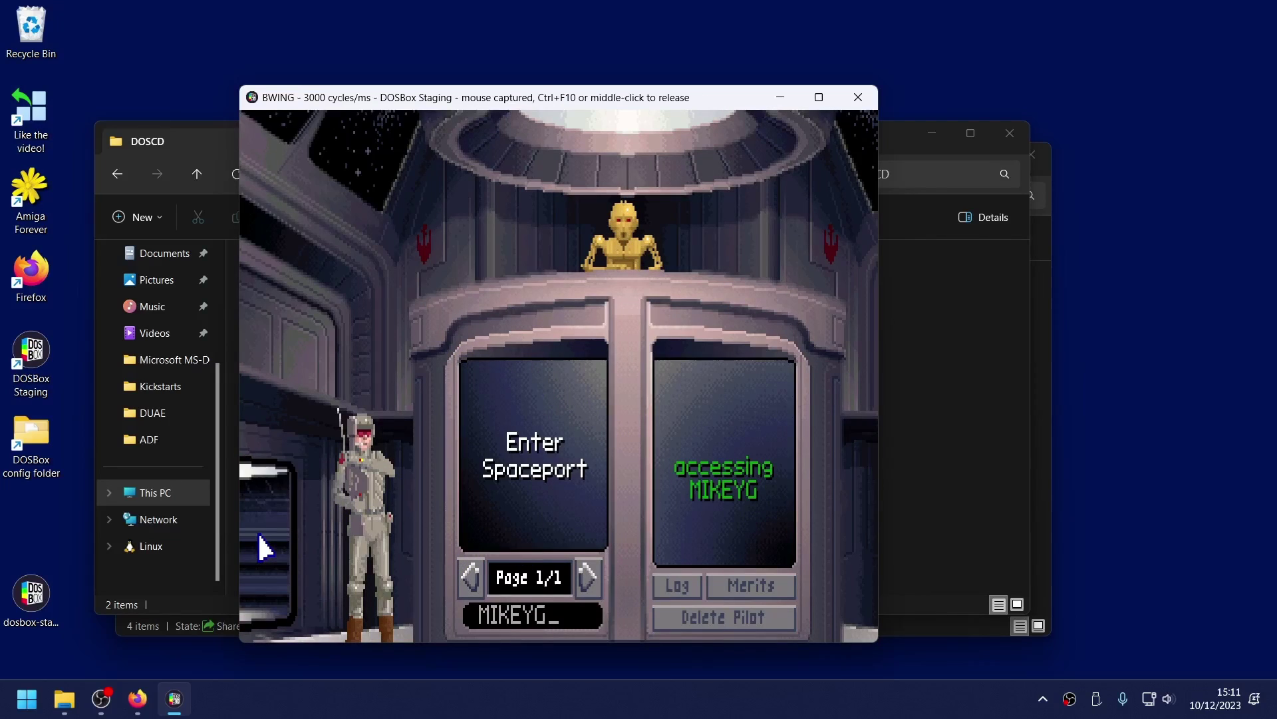
left_click(534, 456)
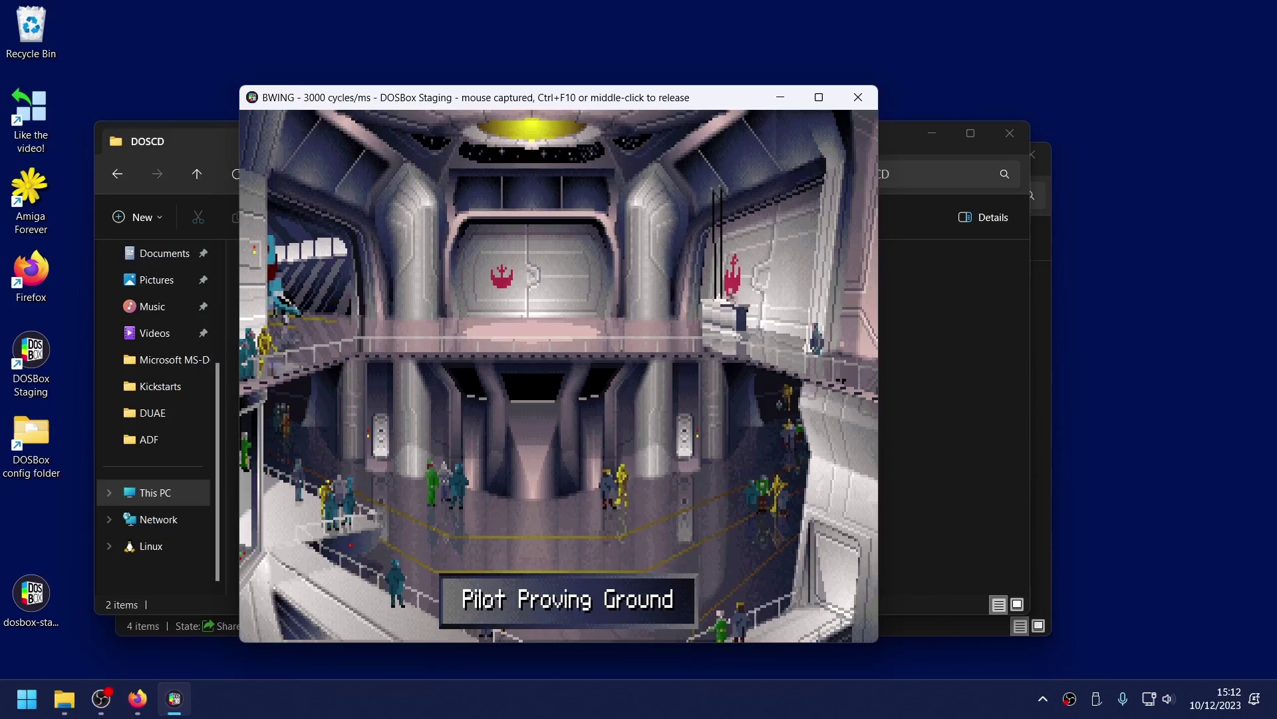
left_click(324, 313)
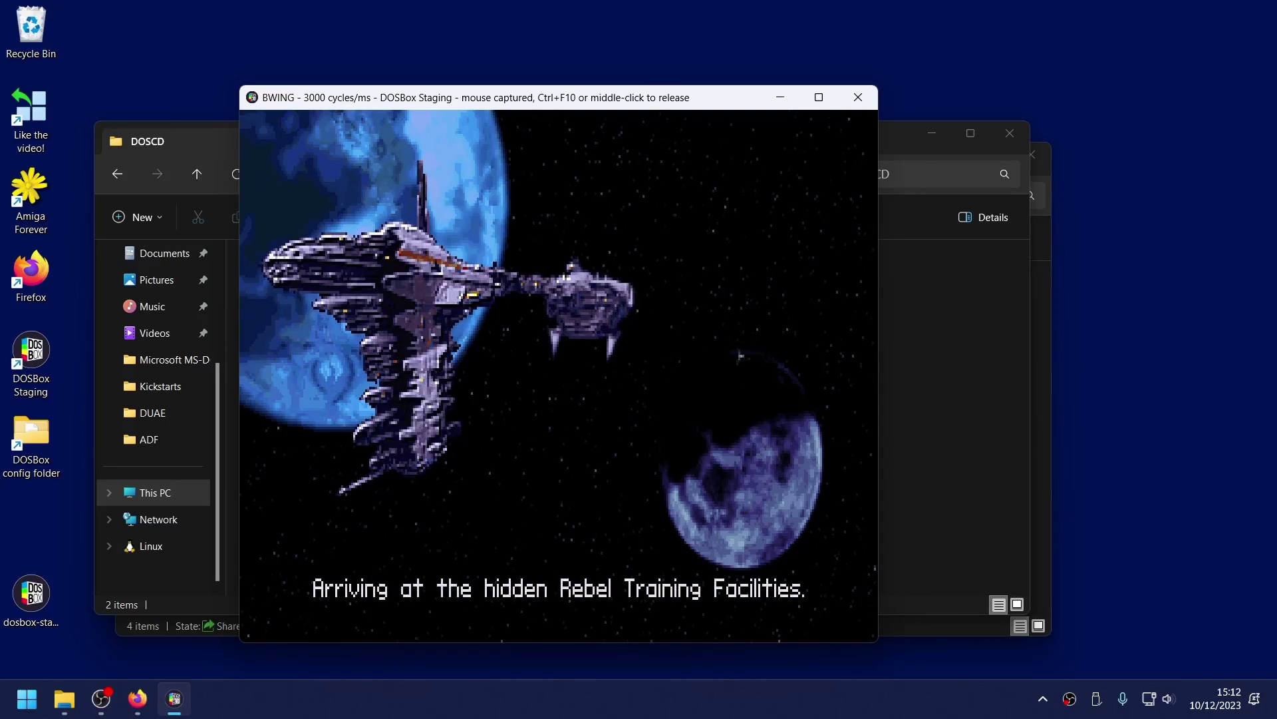
- Exit X-Wing to DOS from its options dialog, release the mouse and close DOSBox Staging
key("Escape")
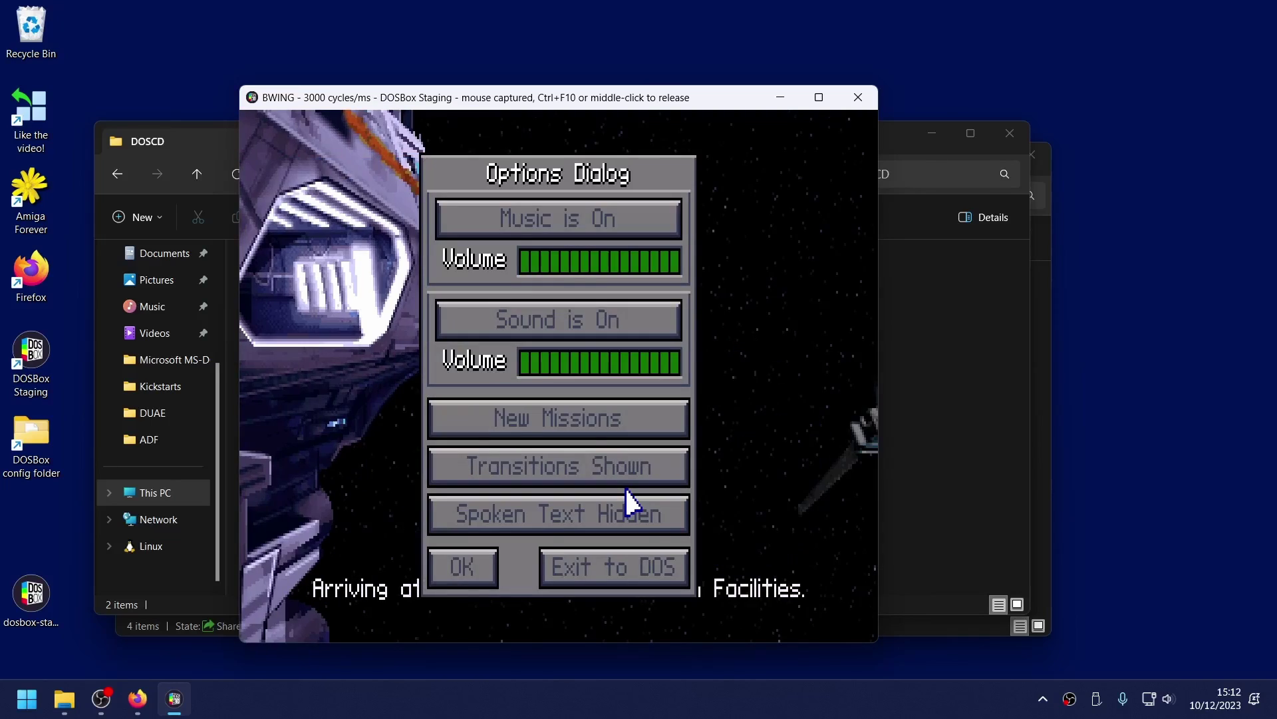
left_click(611, 571)
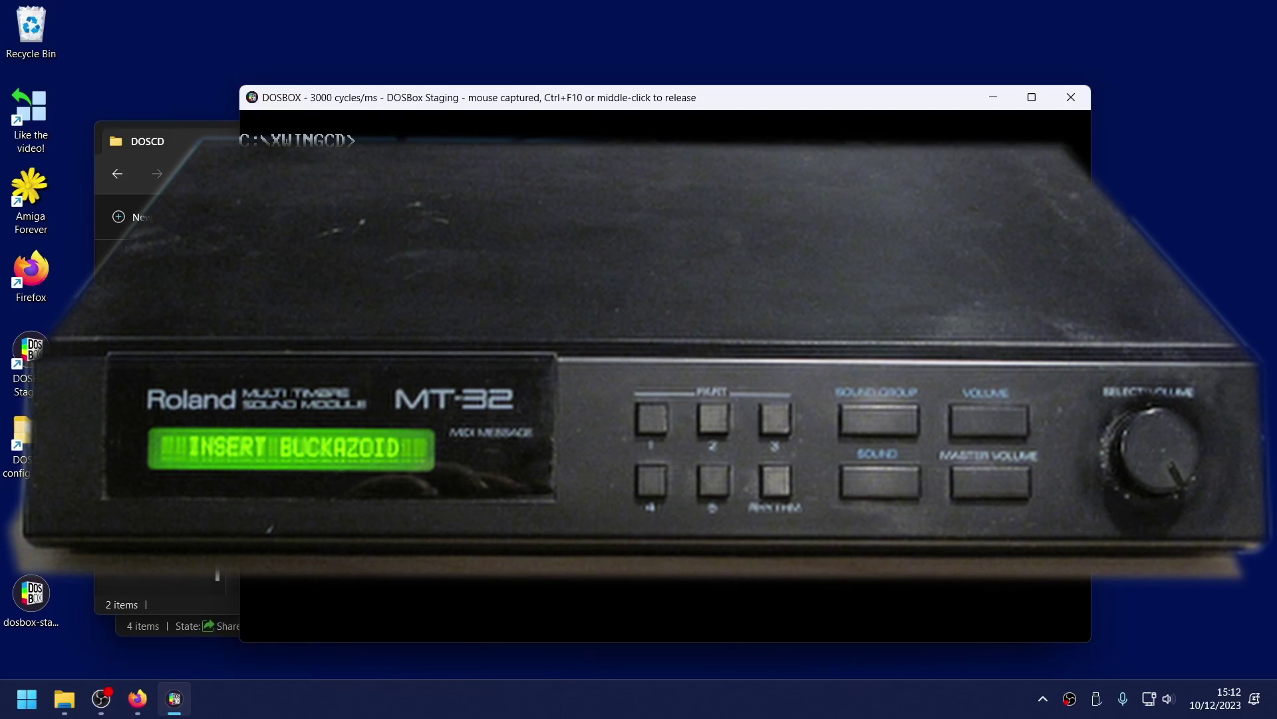
key("ctrl+F10")
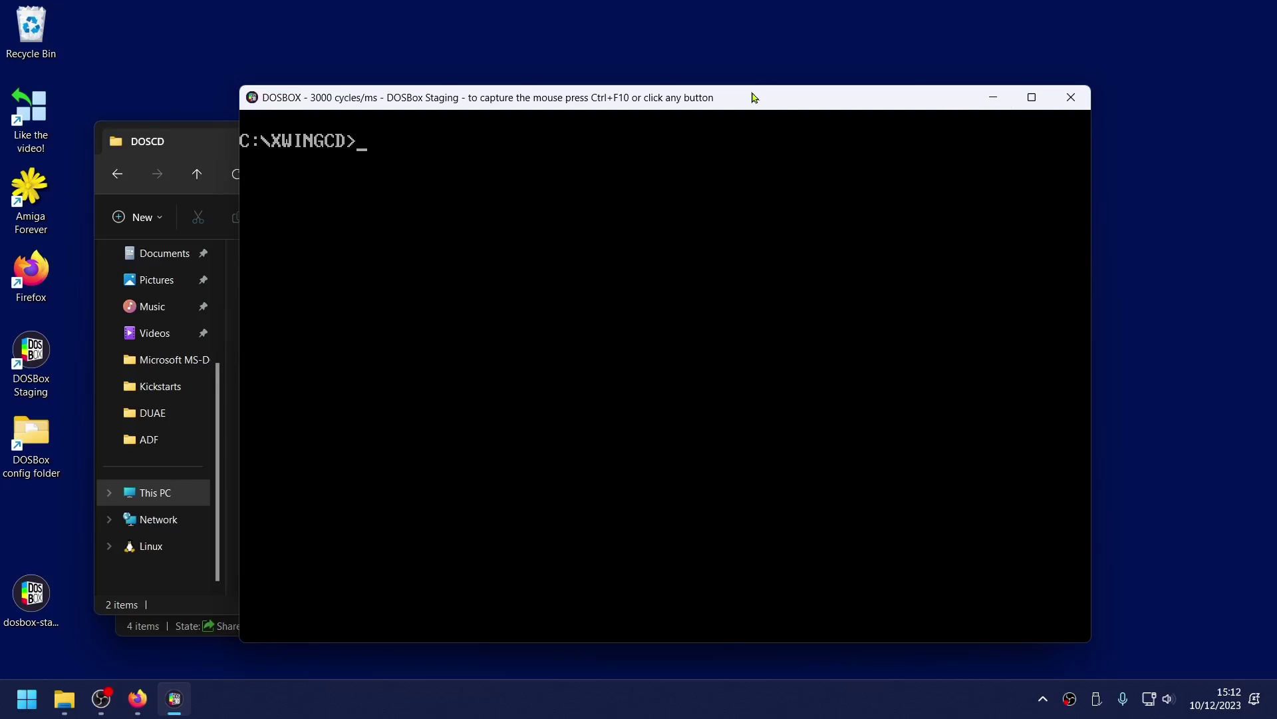
key("alt+F4")
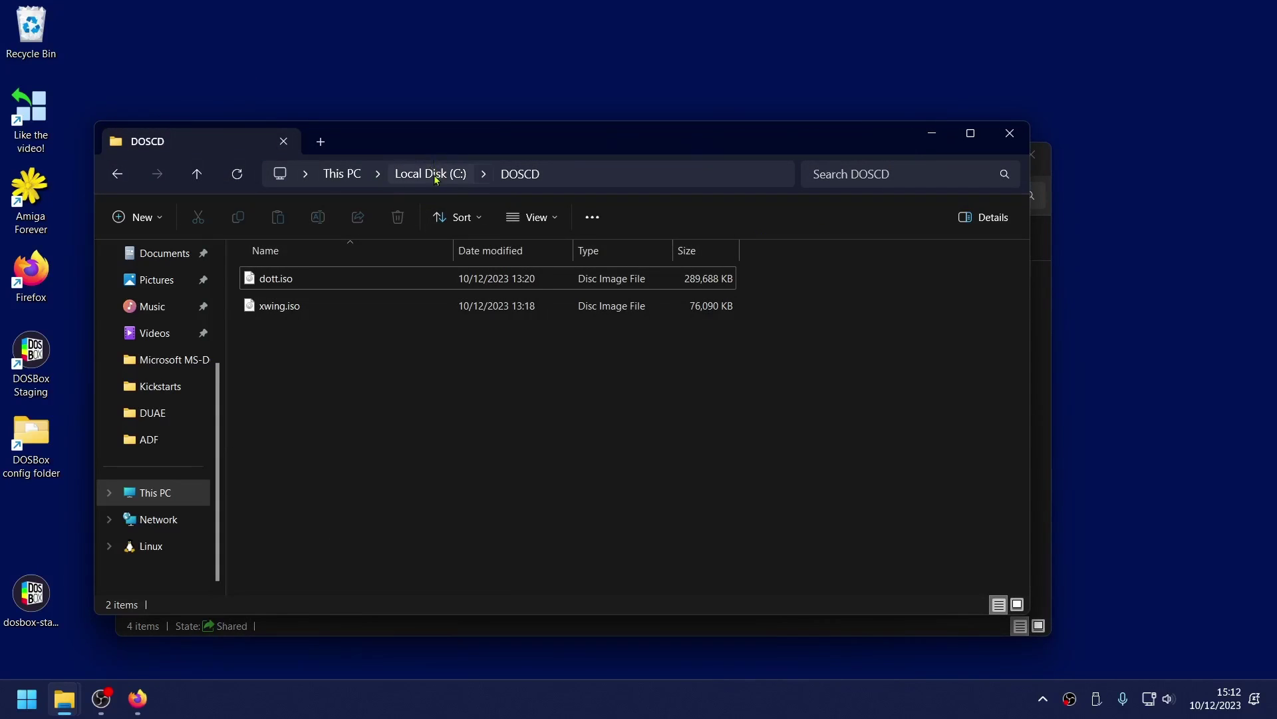
- Open the DOSBox config folder, examine the ROM files in mt32-roms, and close the folder window
double_click(31, 436)
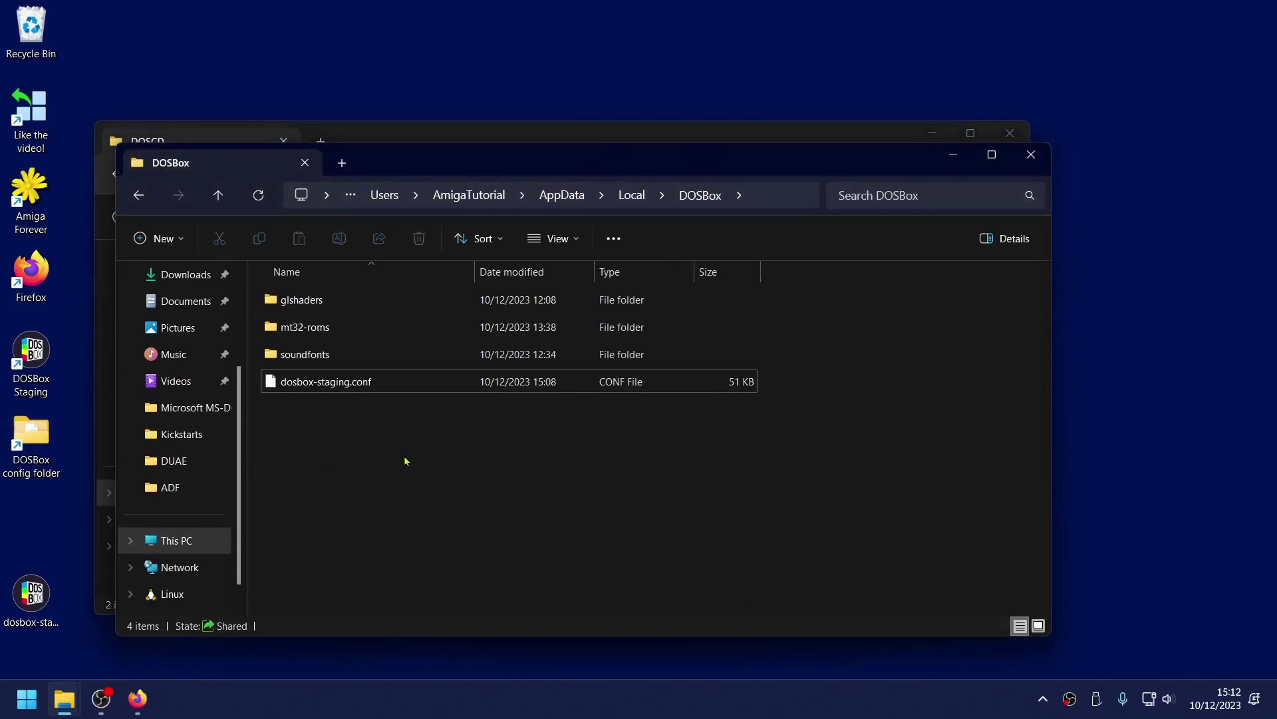
left_click(334, 386)
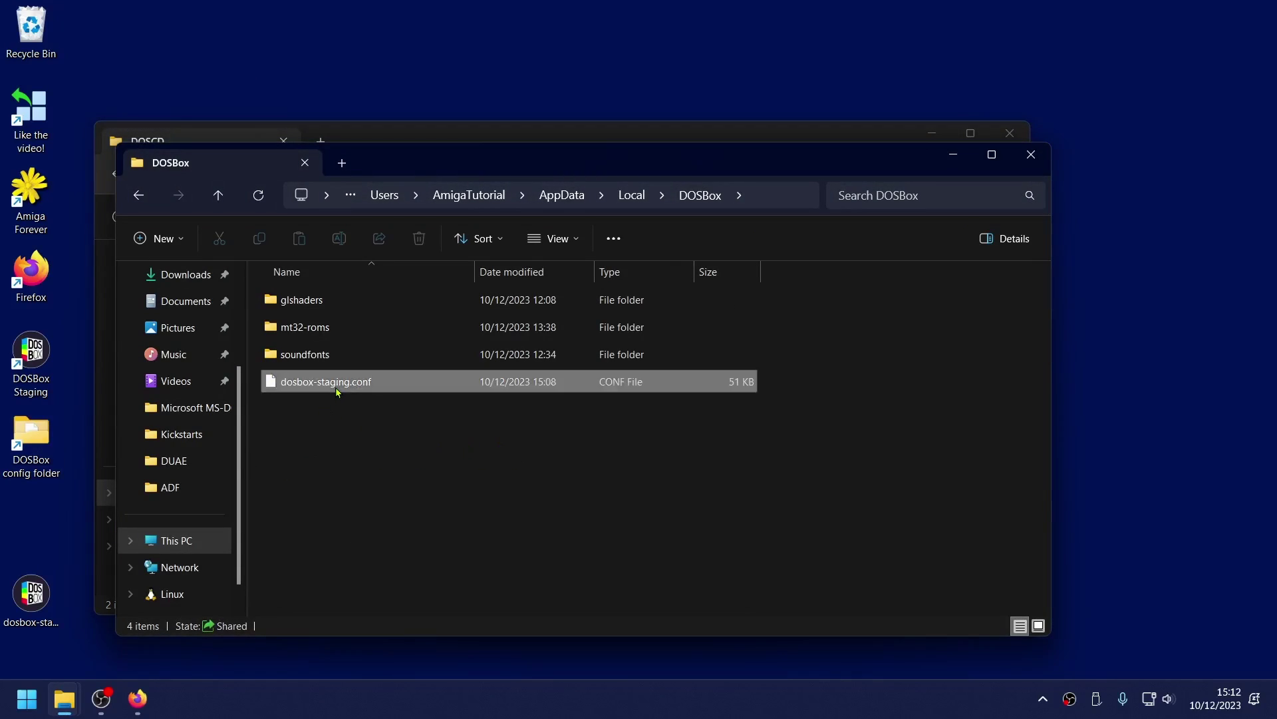
left_click(362, 356)
left_click(294, 336)
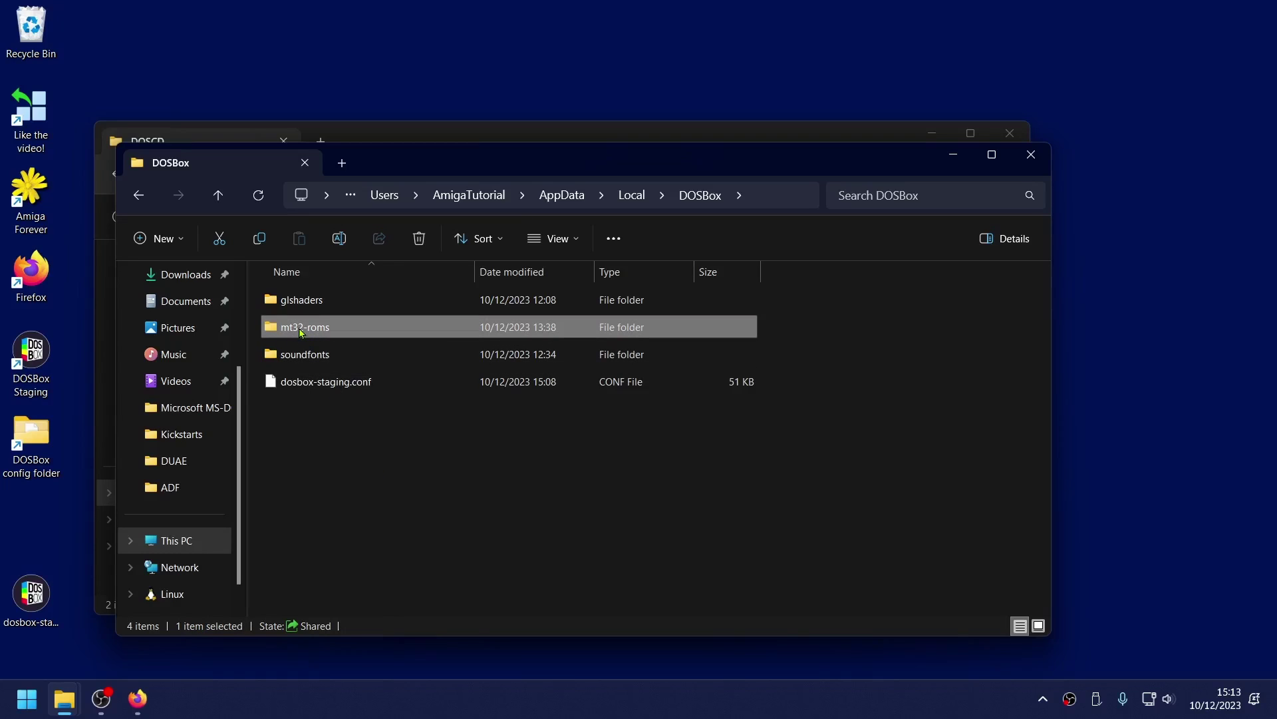
double_click(324, 328)
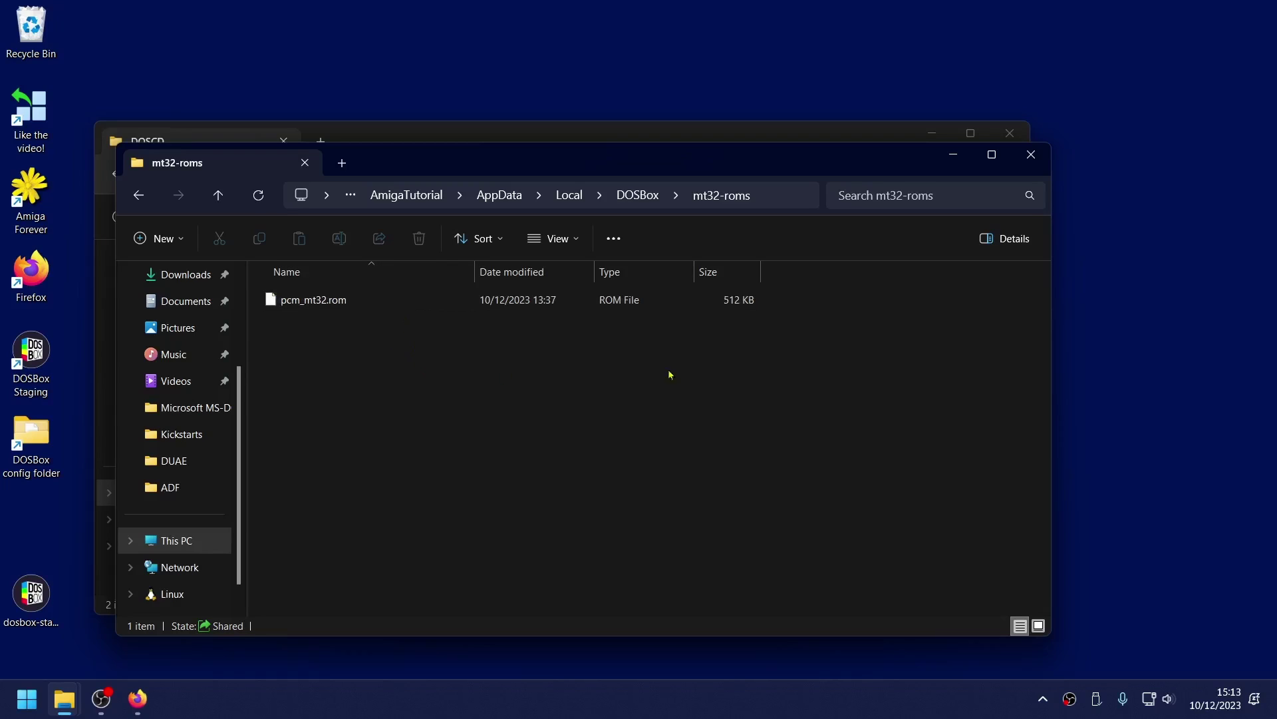
left_click(638, 195)
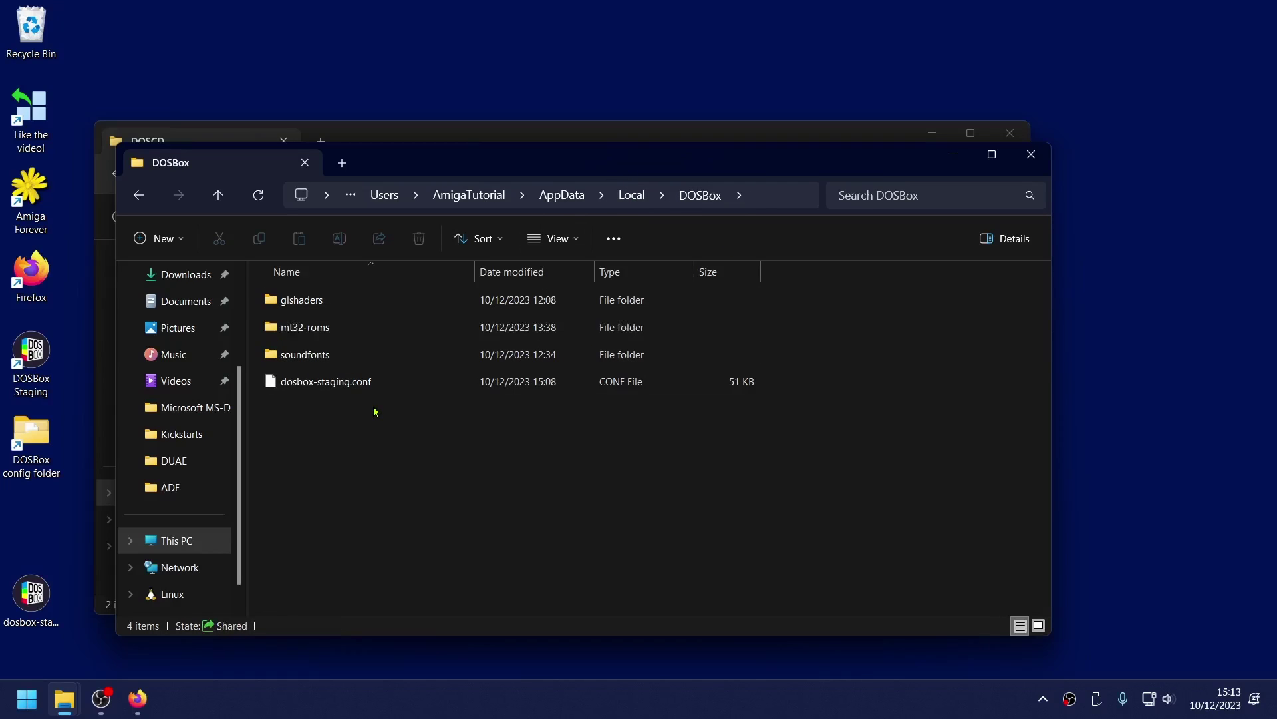
left_click(1033, 153)
- Launch DOSBox Staging and mount the second CD image as drive D with imgmount d C:\DOSCD\dott.iso -t cdrom
double_click(14, 340)
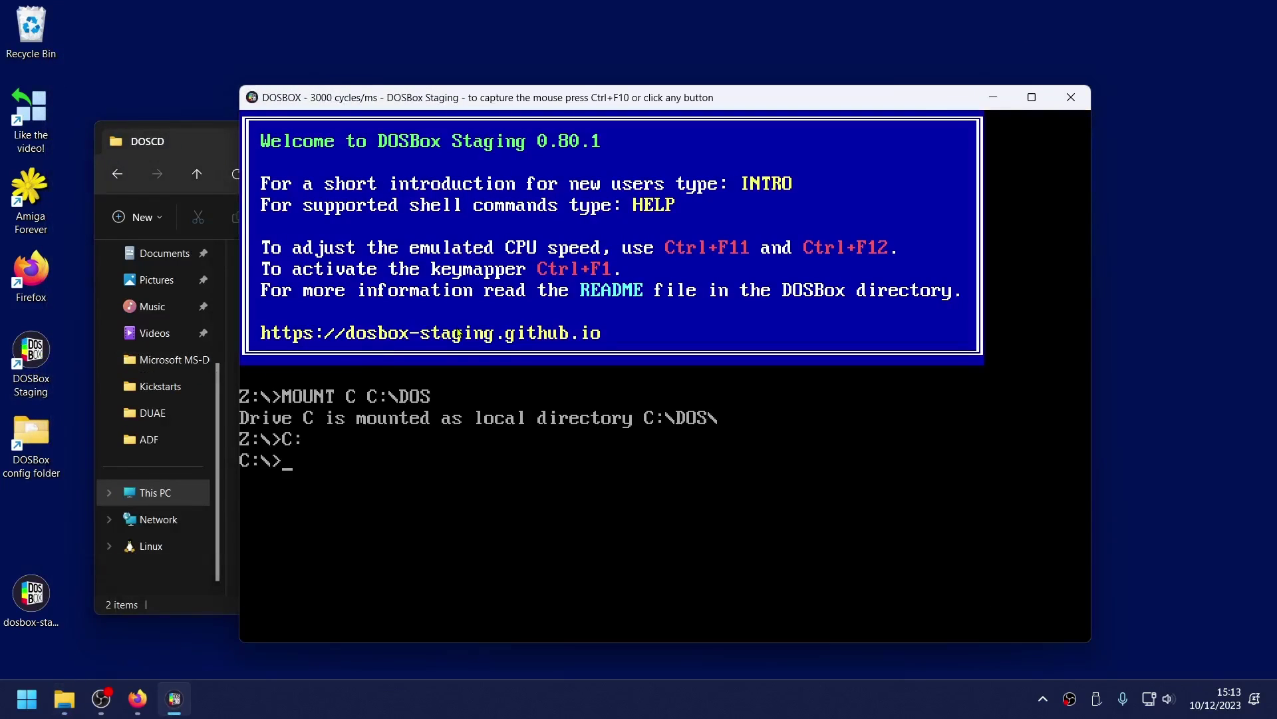
type("img")
key("BackSpace")
type("mount d")
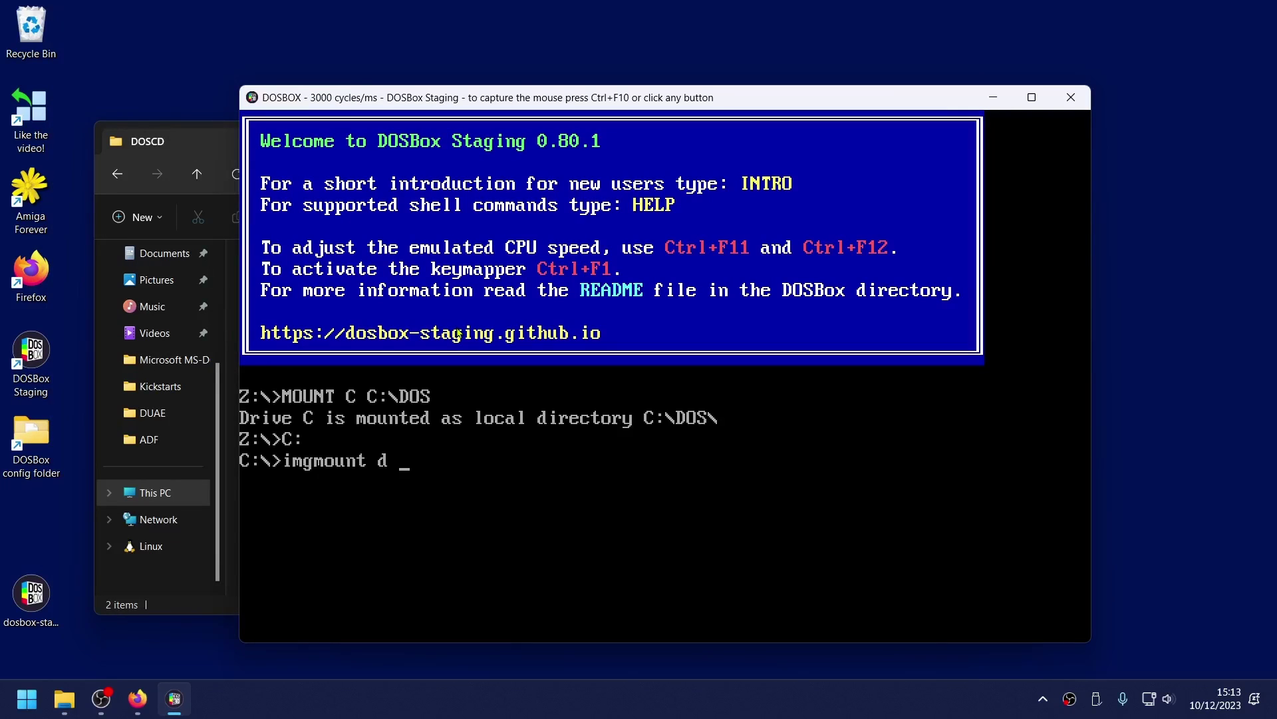
type(" C:\\DOSCD\\do")
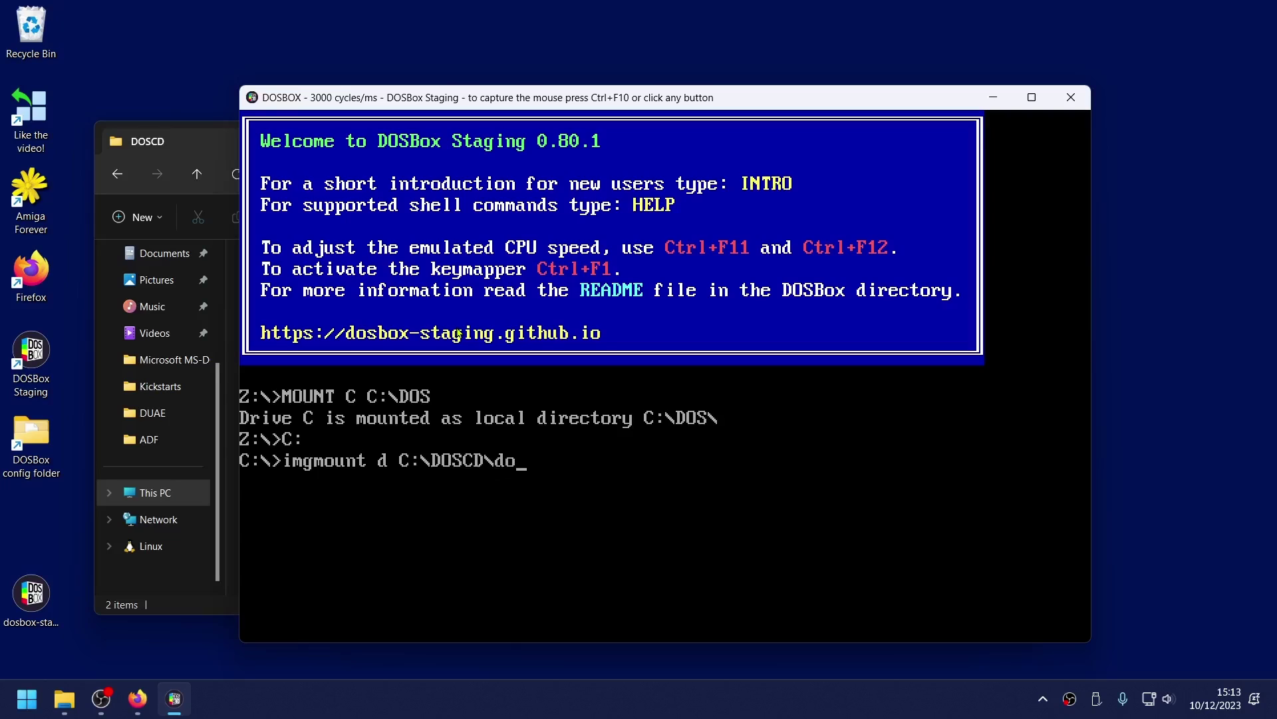
type("tt.iso -t cdrom")
key("Return")
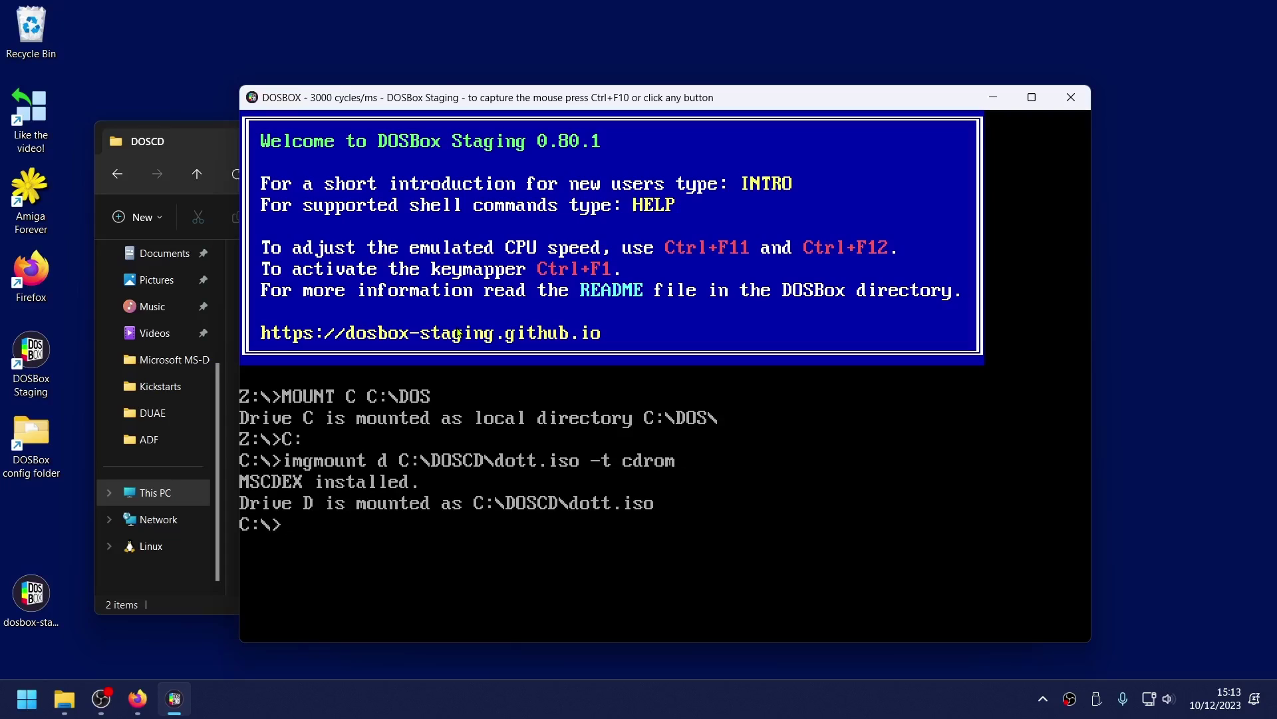
- Switch to drive D, list its contents, then change into the DOTT folder and list its files
type("D:")
key("Return")
type("dir")
key("Return")
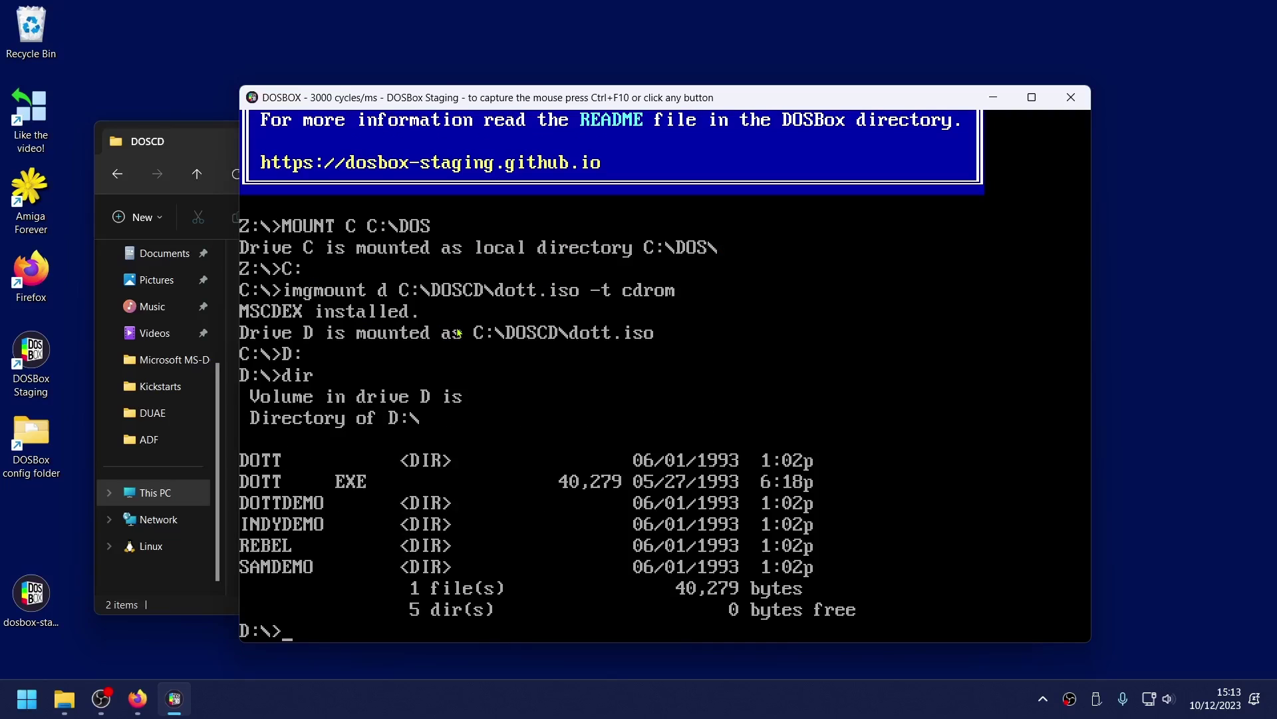
type("cd DOTT")
key("Return")
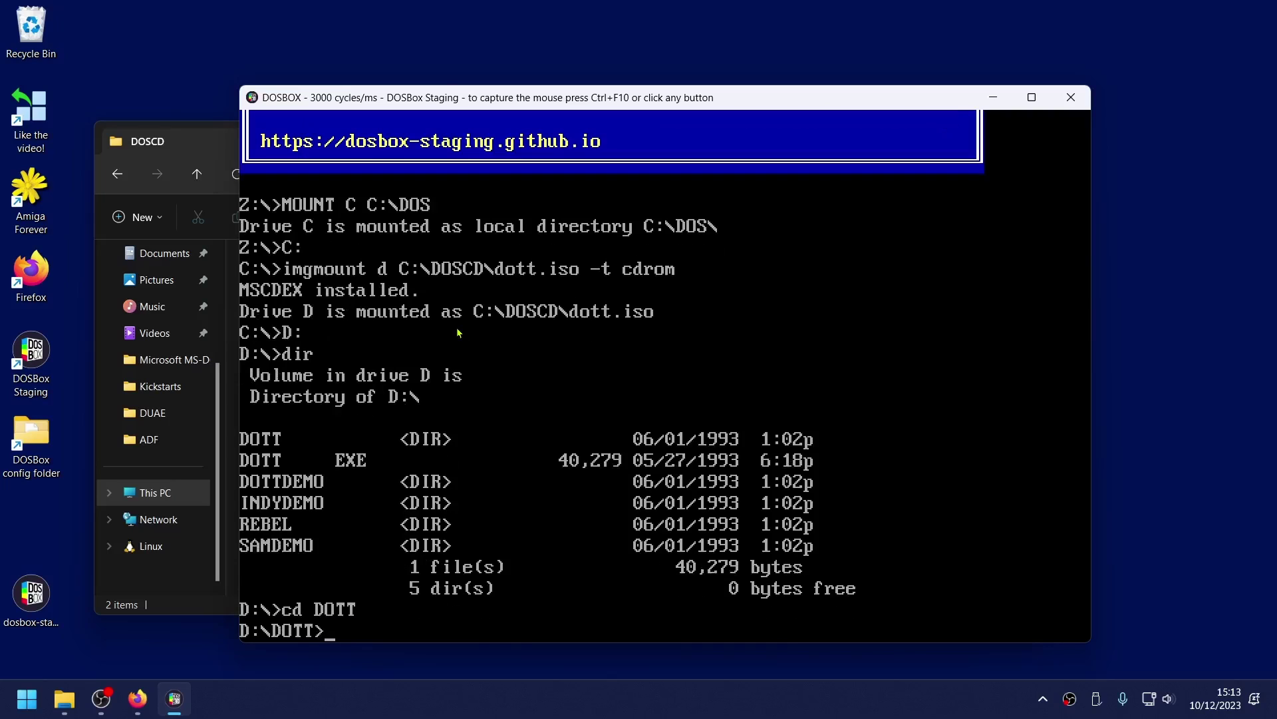
type("dir")
key("Return")
- Run TENTACLE.EXE from the DOTT folder and skip the game's intro
type("tenc")
key("BackSpace")
key("Tab")
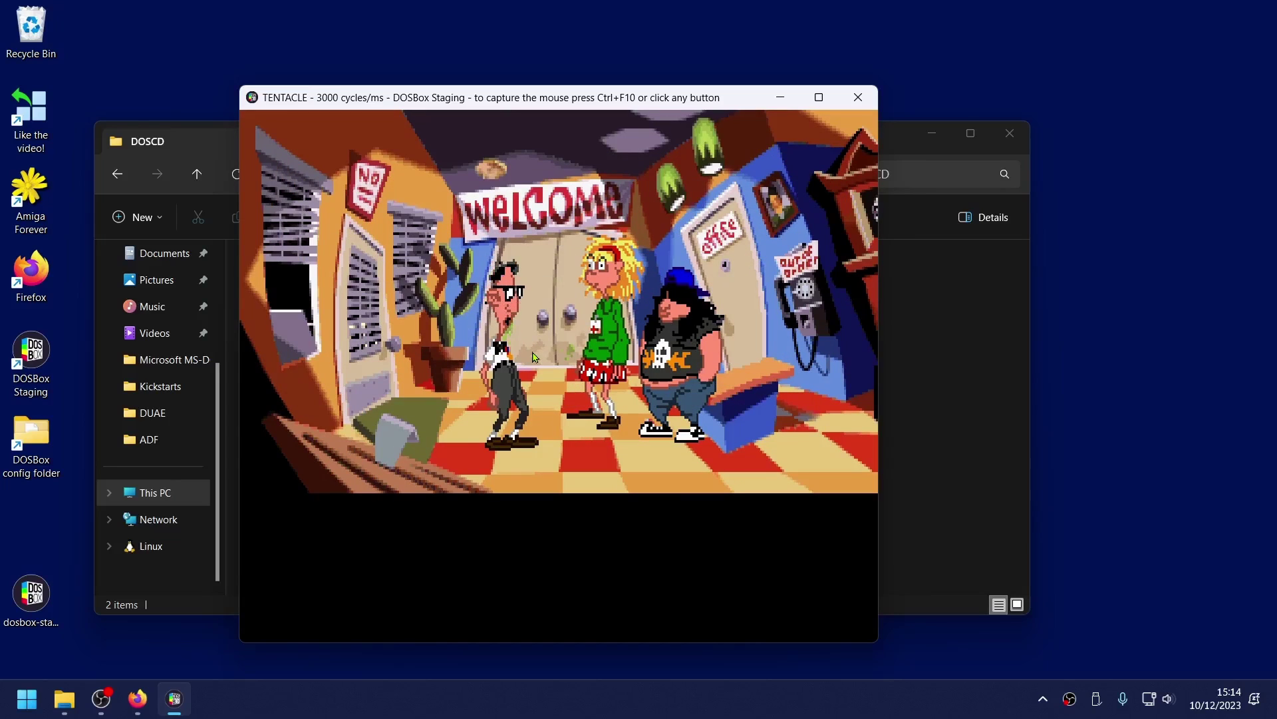
key("Escape")
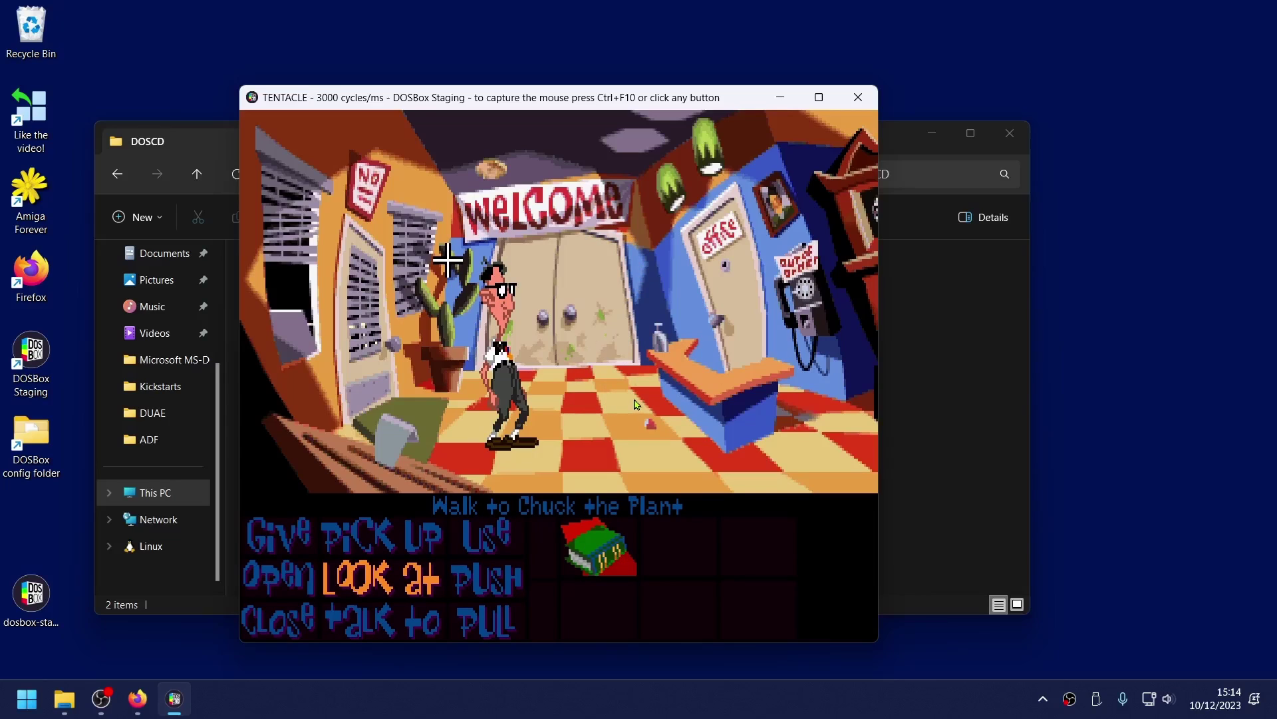
- Open the game's save/load dialog and quit Day of the Tentacle, confirming with Y
key("F5")
left_click(723, 378)
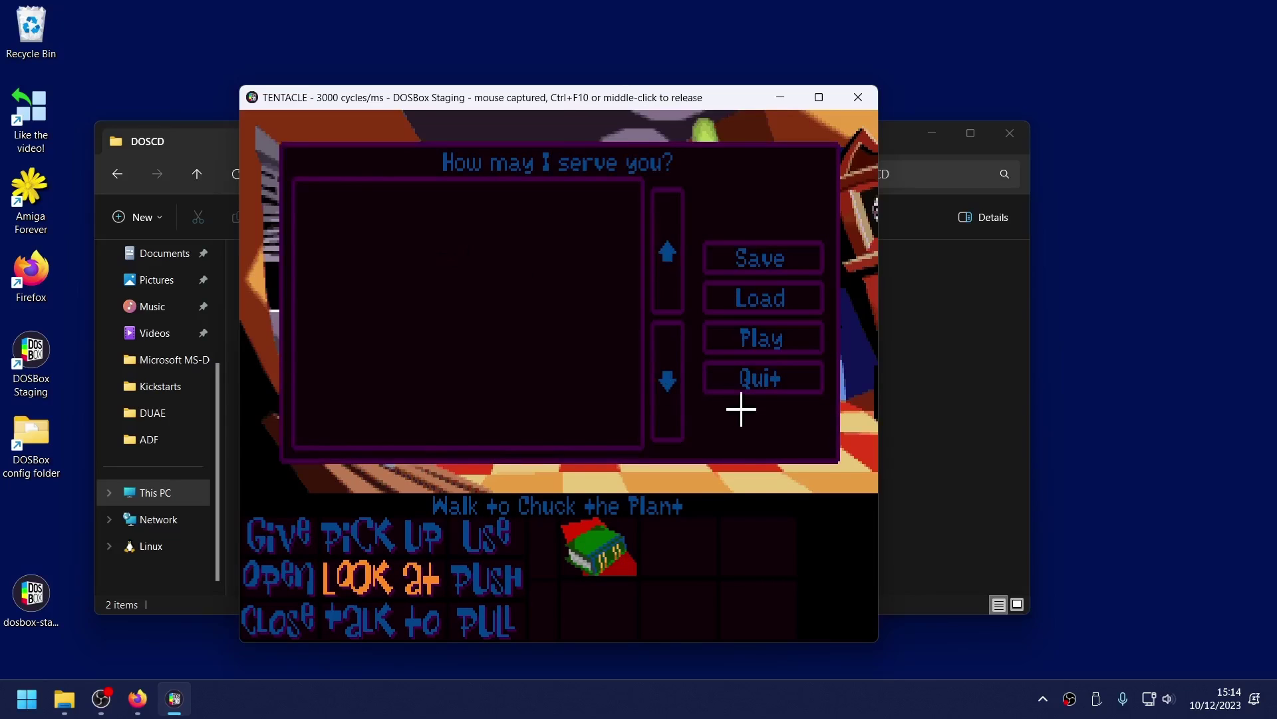
left_click(729, 376)
key("y")
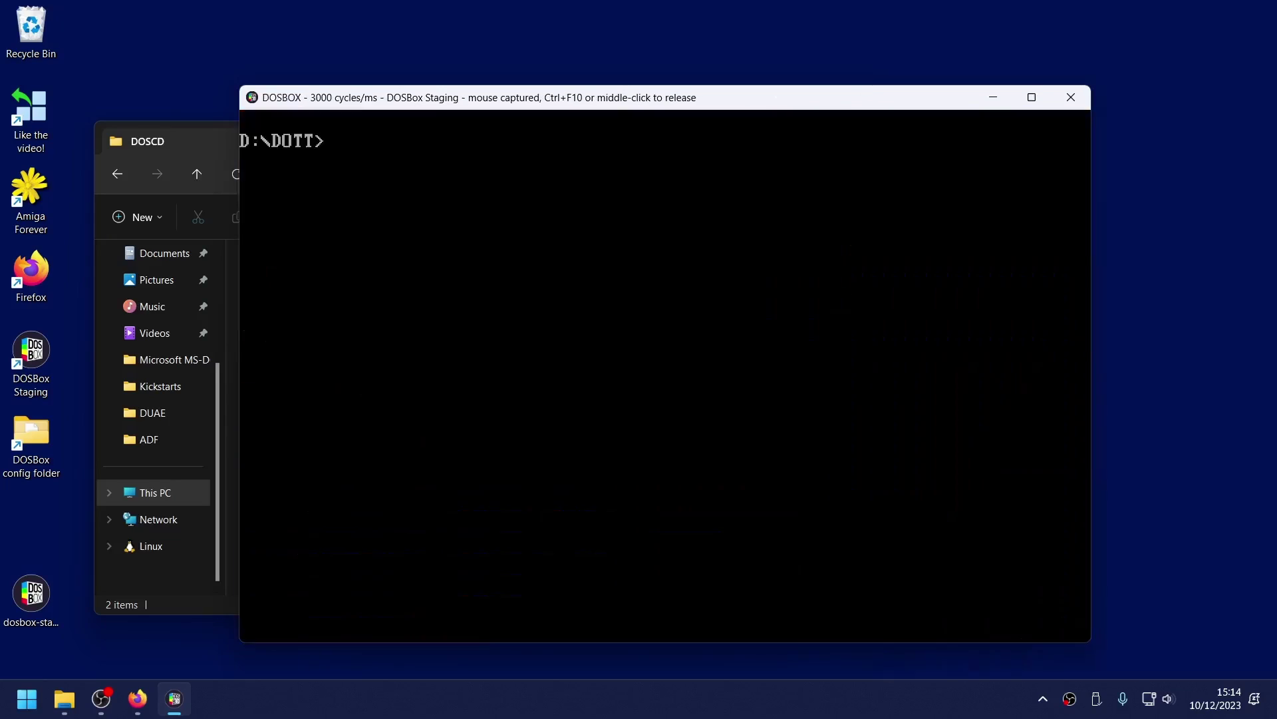
key("Up")
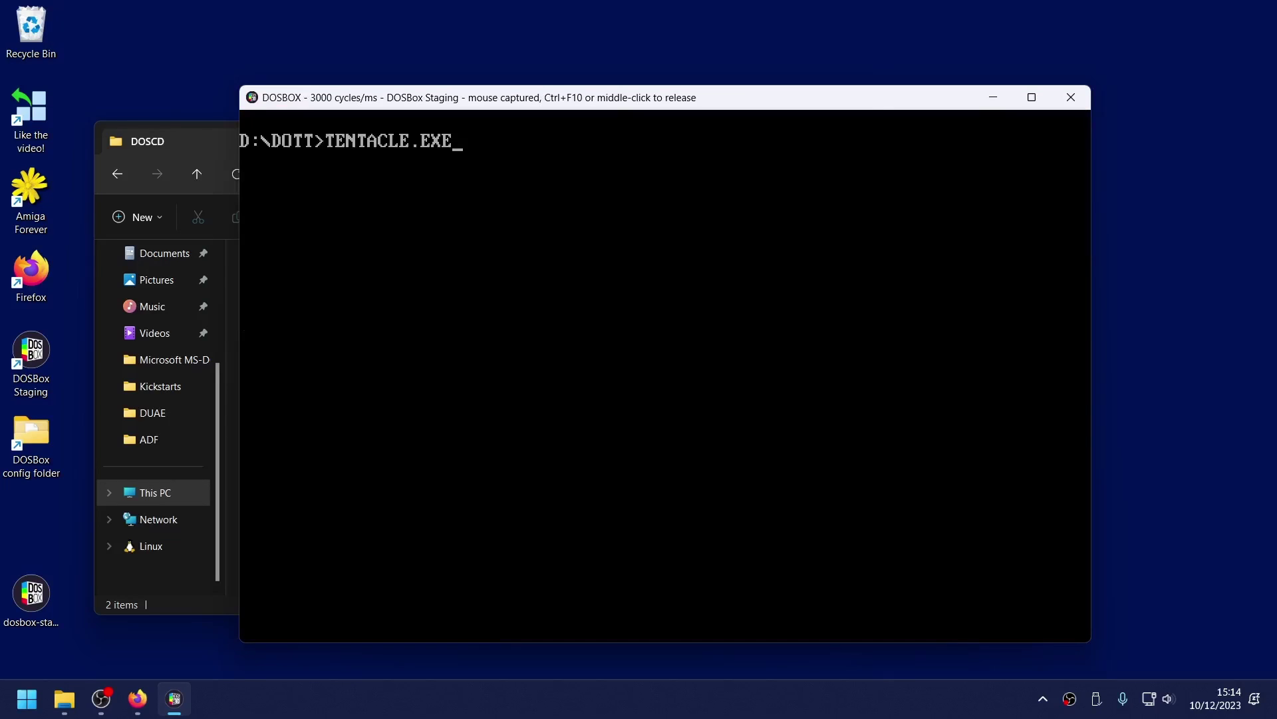
key("BackSpace")
key("BackSpace")
key("BackSpace")
key("BackSpace")
key("BackSpace")
key("BackSpace")
key("BackSpace")
key("BackSpace")
key("BackSpace")
key("BackSpace")
key("BackSpace")
key("BackSpace")
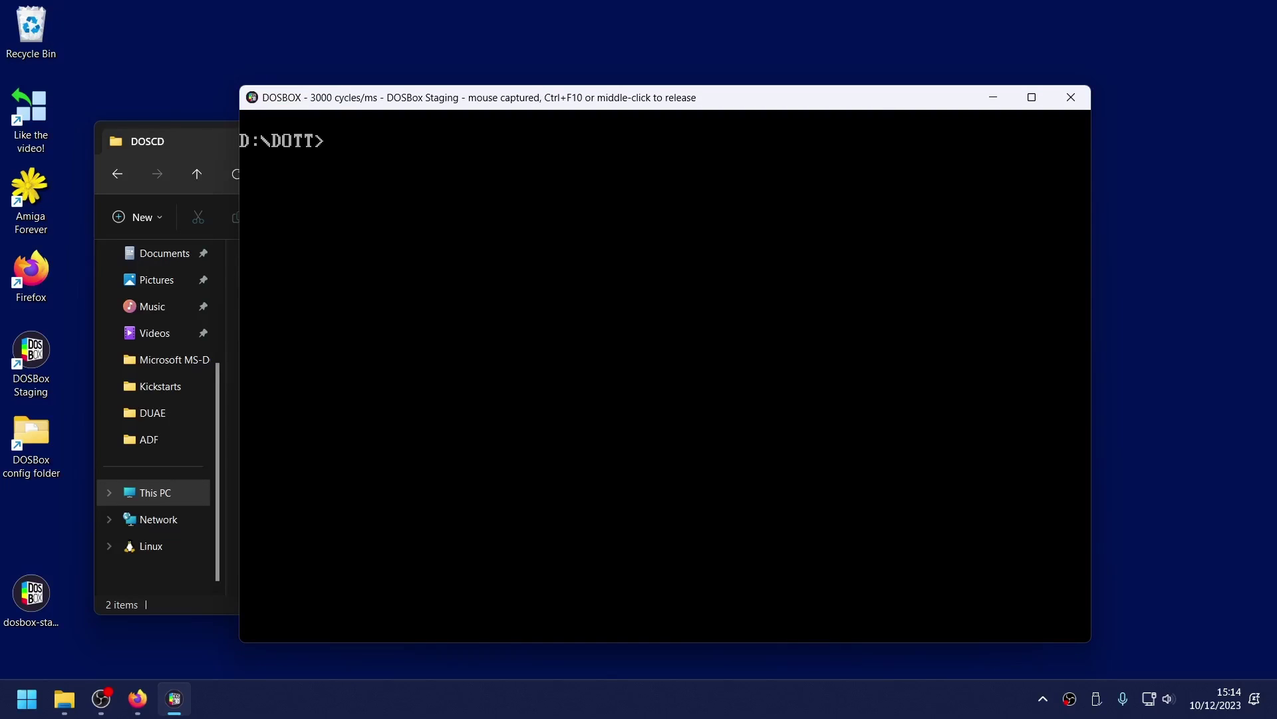
- List the DOTT folder, return to the root of drive D with cd .., and list its contents
type("dir")
key("Return")
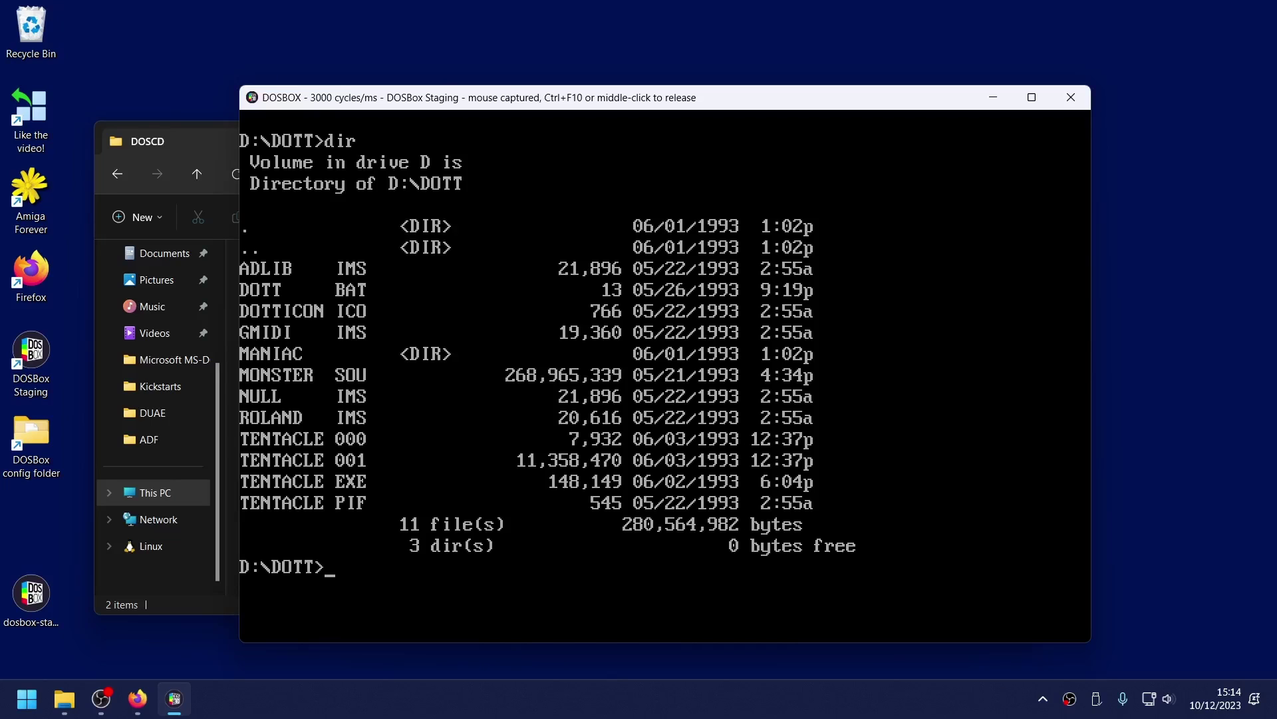
type("cd .")
key("Return")
type("dar")
key("BackSpace")
key("BackSpace")
type("ir")
key("Return")
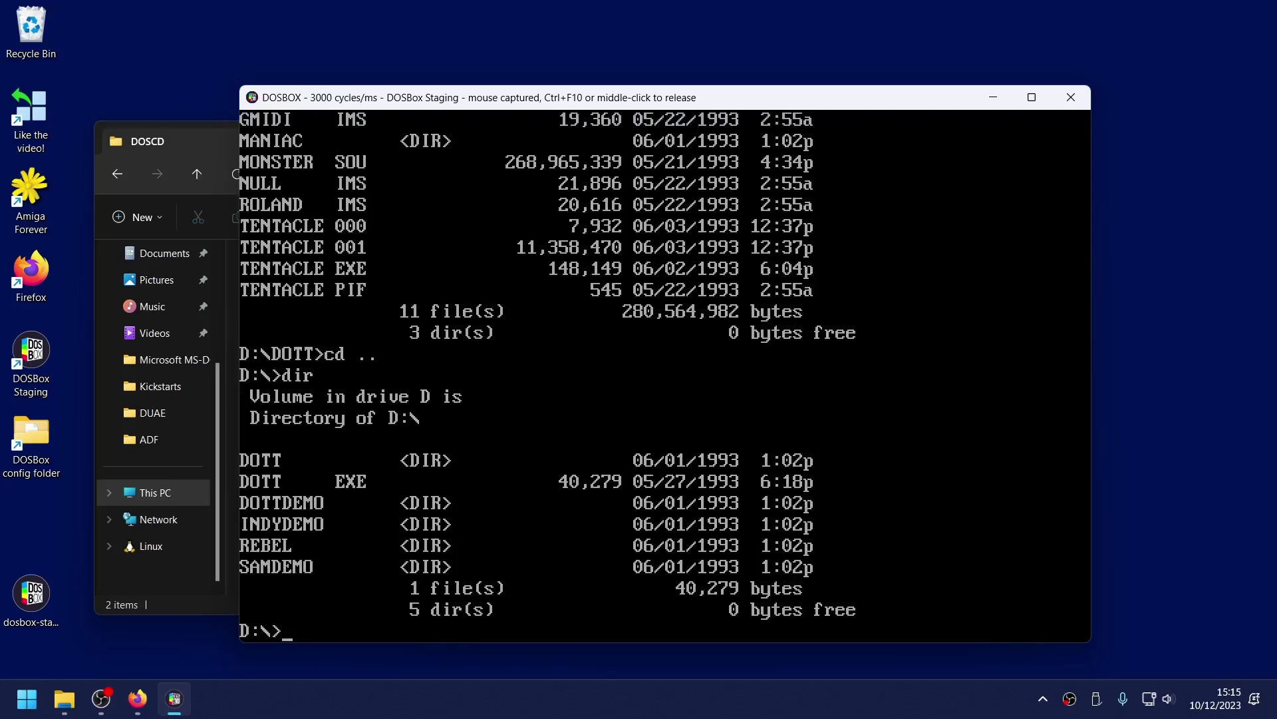
- Run dott from the CD root and open Change Configuration in the LucasArts menu utility
type("dott")
key("Return")
key("Down")
key("Down")
key("Down")
key("Down")
key("Down")
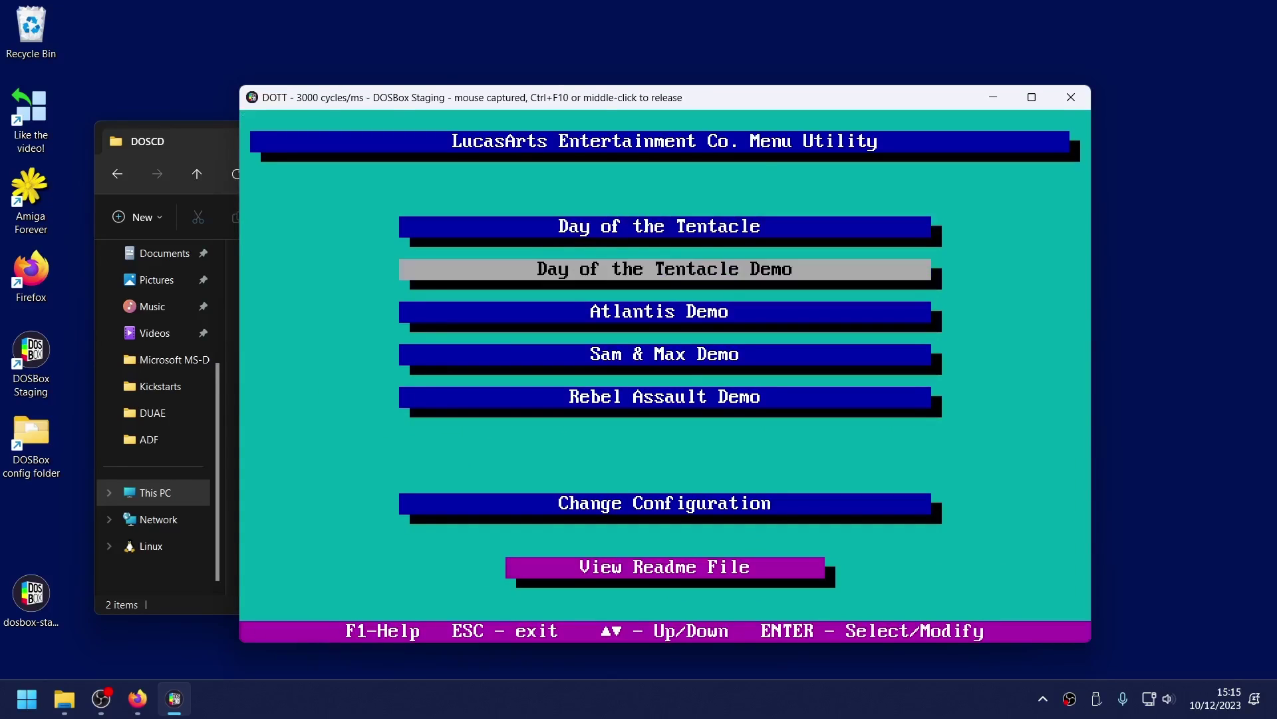
key("Return")
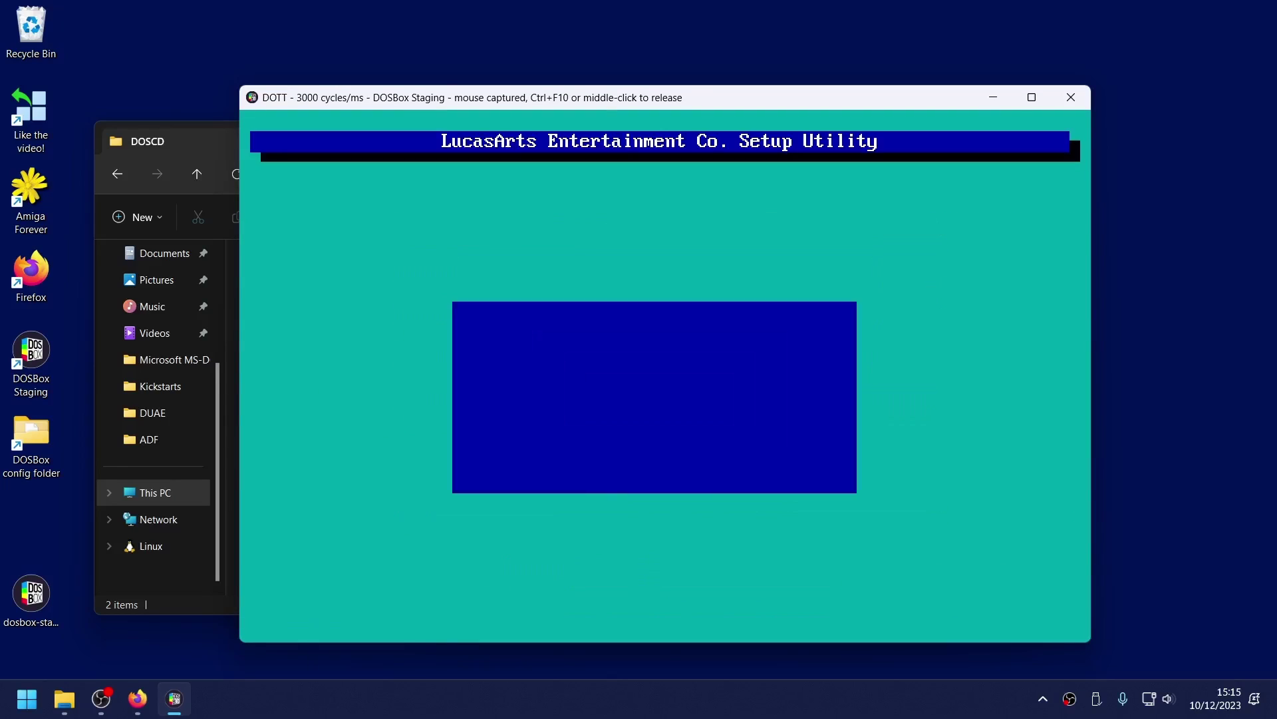
- Keep Roland port 330 for music and Mouse + keyboard for control, then exit the setup saving the settings
key("Down")
key("Down")
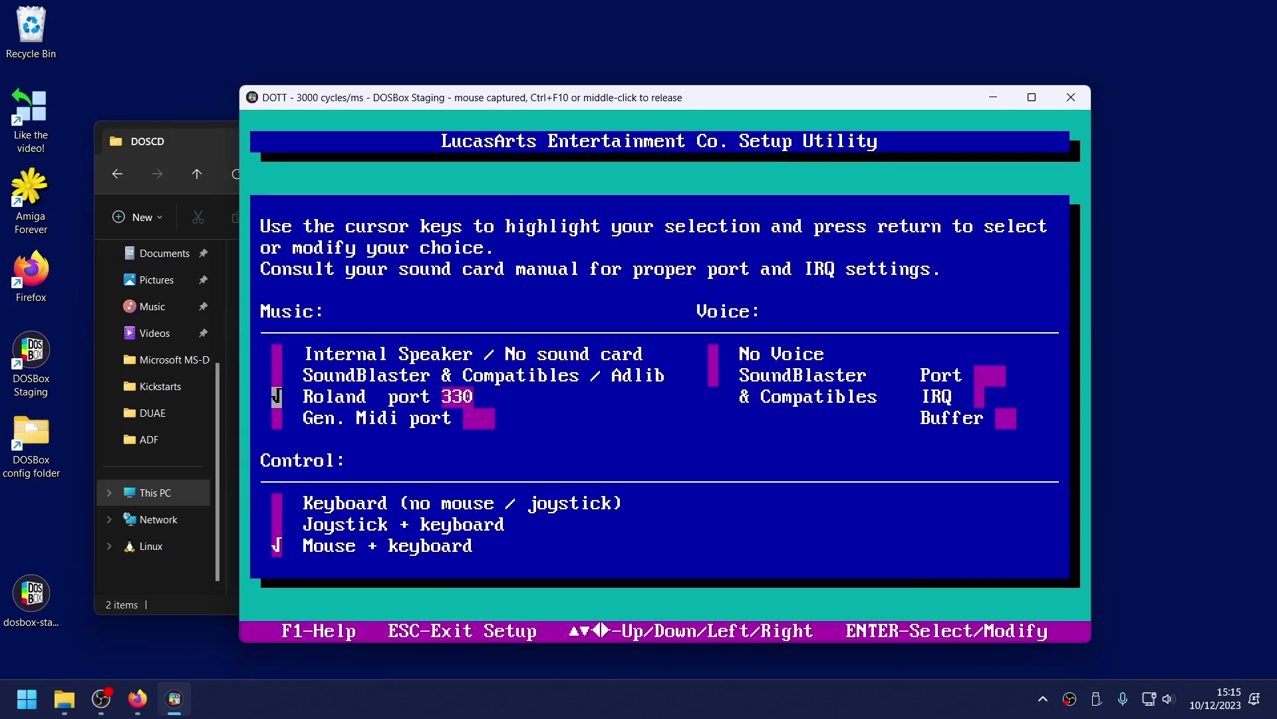
key("Down")
key("Down")
key("Down")
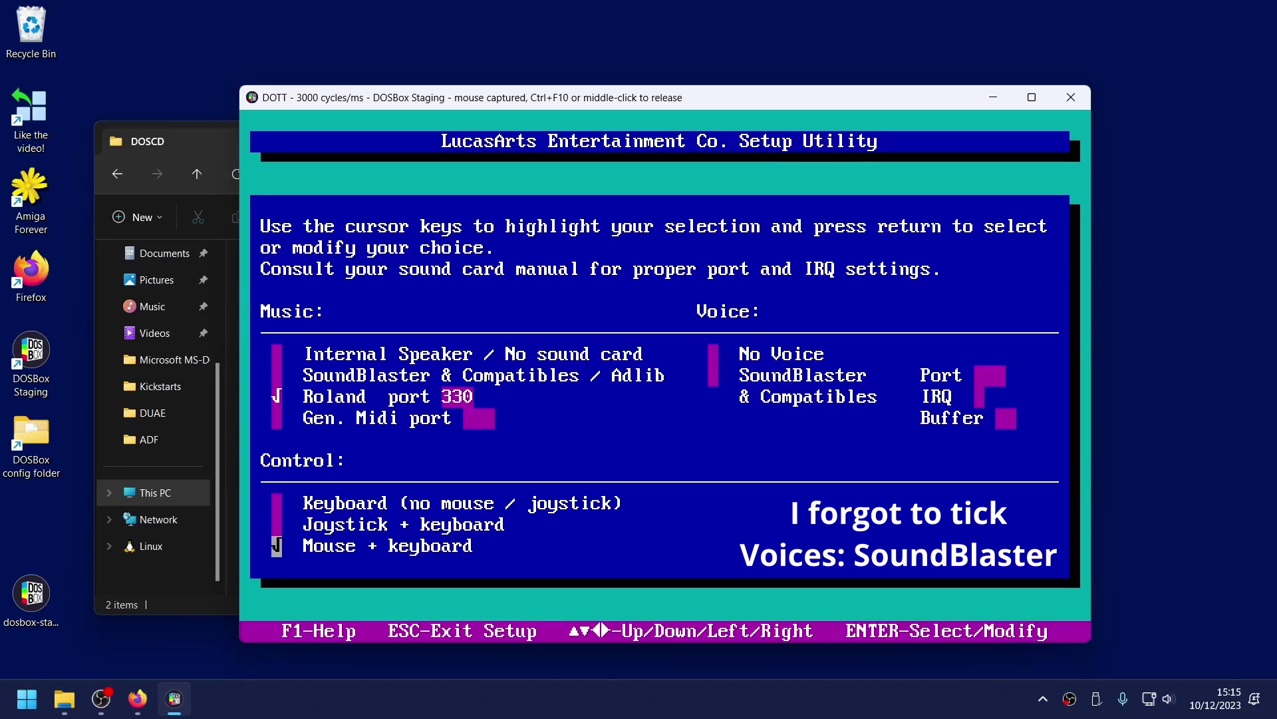
key("Escape")
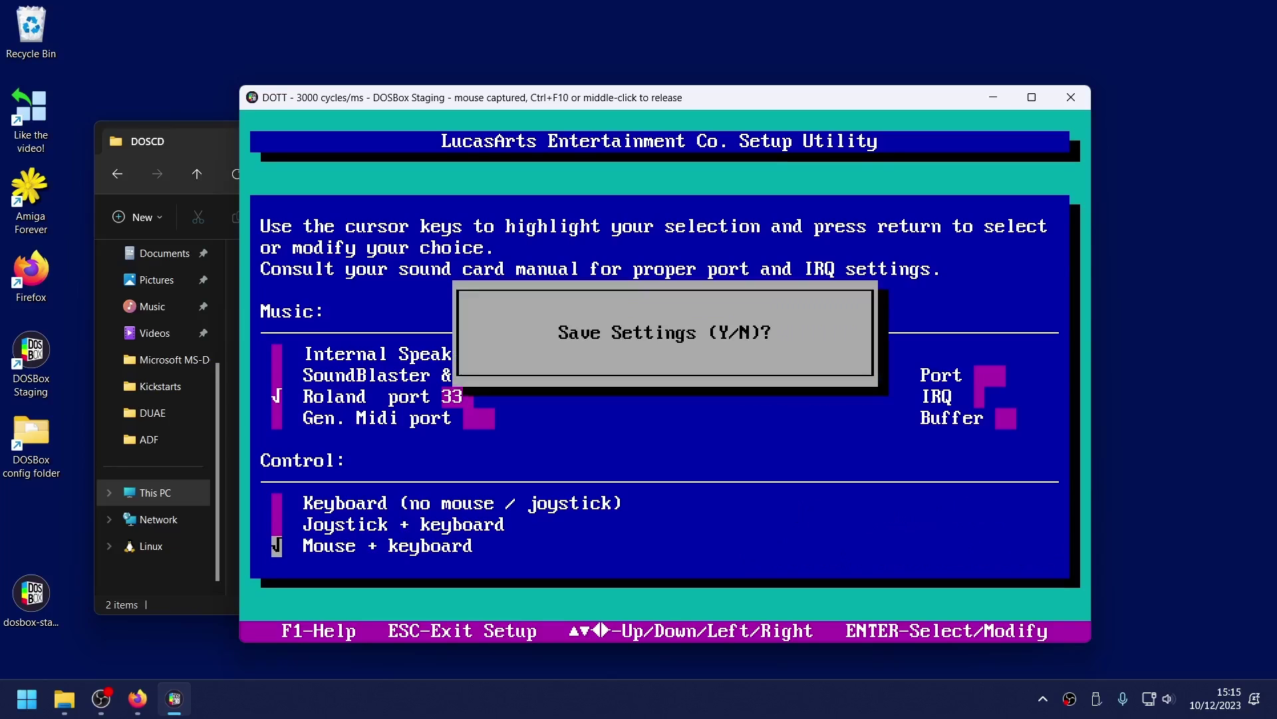
key("y")
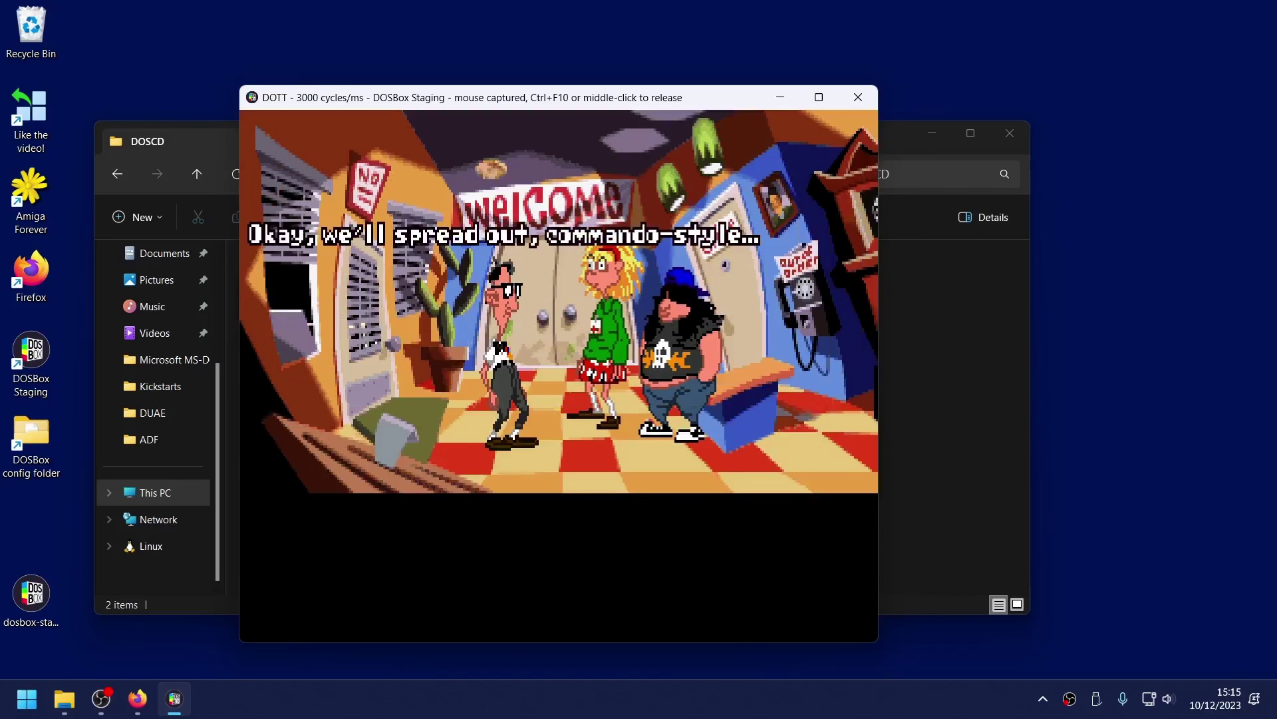
- Skip the running Day of the Tentacle intro and quit the game back to the DOS prompt
key("Escape")
key("F5")
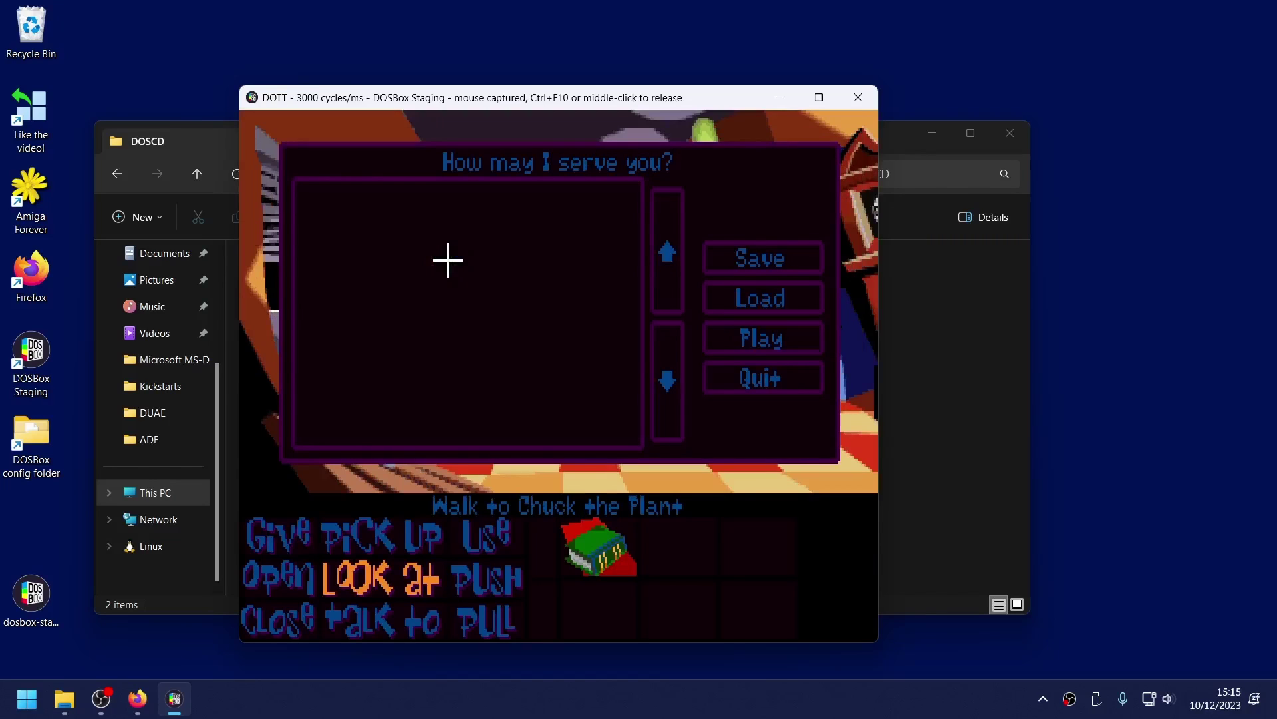
left_click(752, 377)
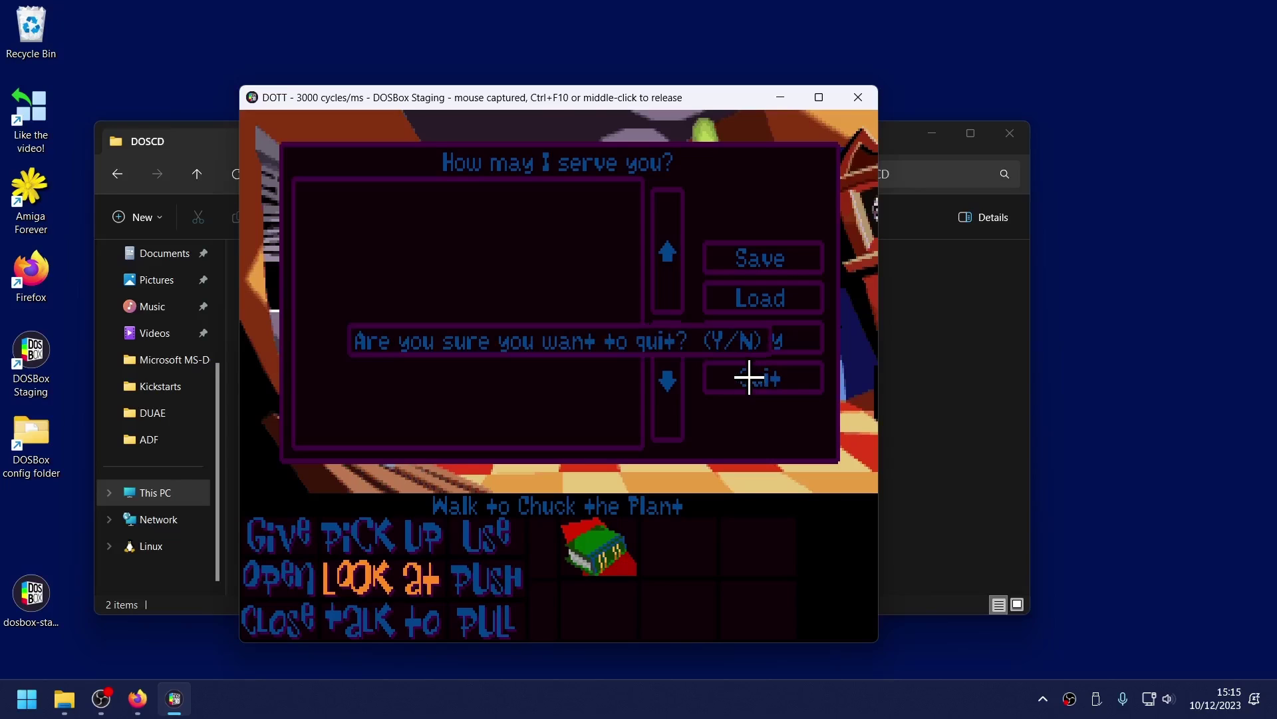
key("y")
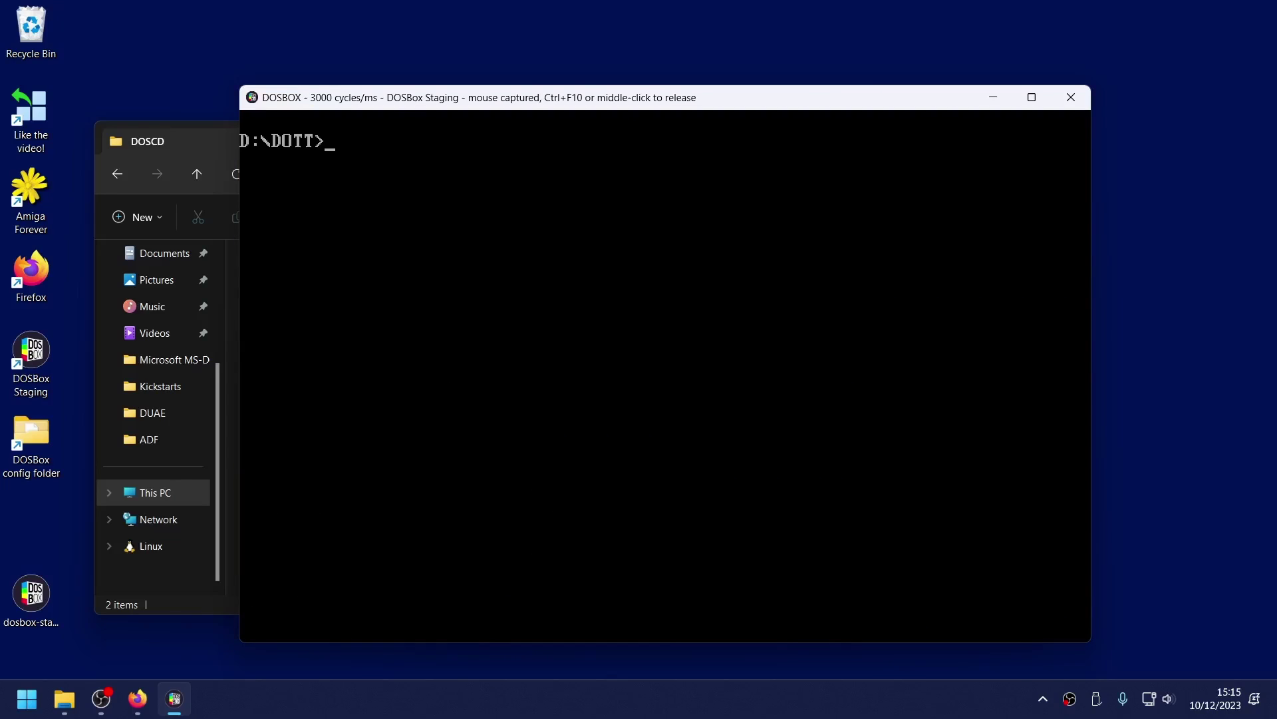